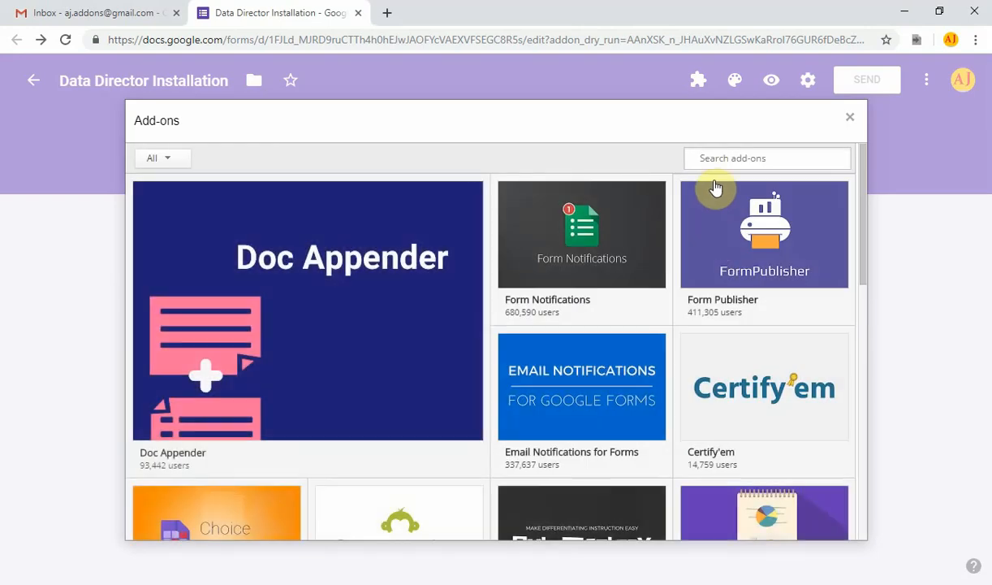
Search the add-ons for "Data Director" and install the free Data Director for Forms add-on.
{"action": "left_click", "coordinate": [728, 157]}
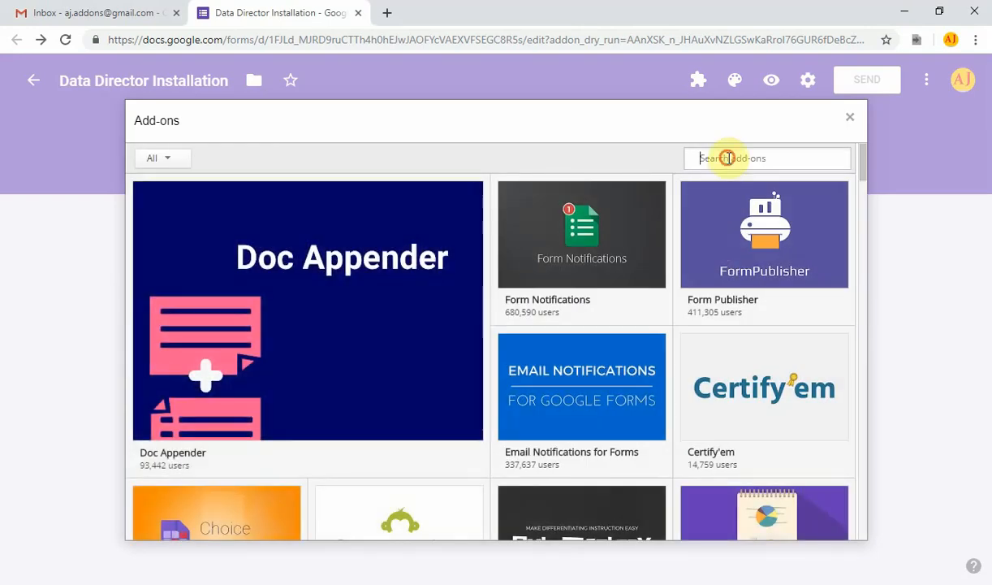
{"action": "mouse_move", "coordinate": [704, 405]}
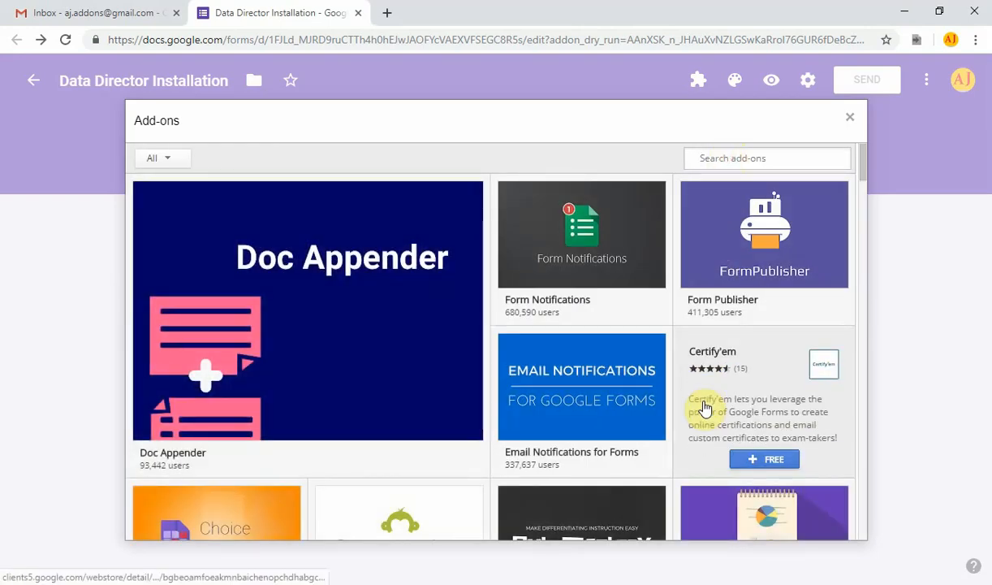
{"action": "type", "text": "Data"}
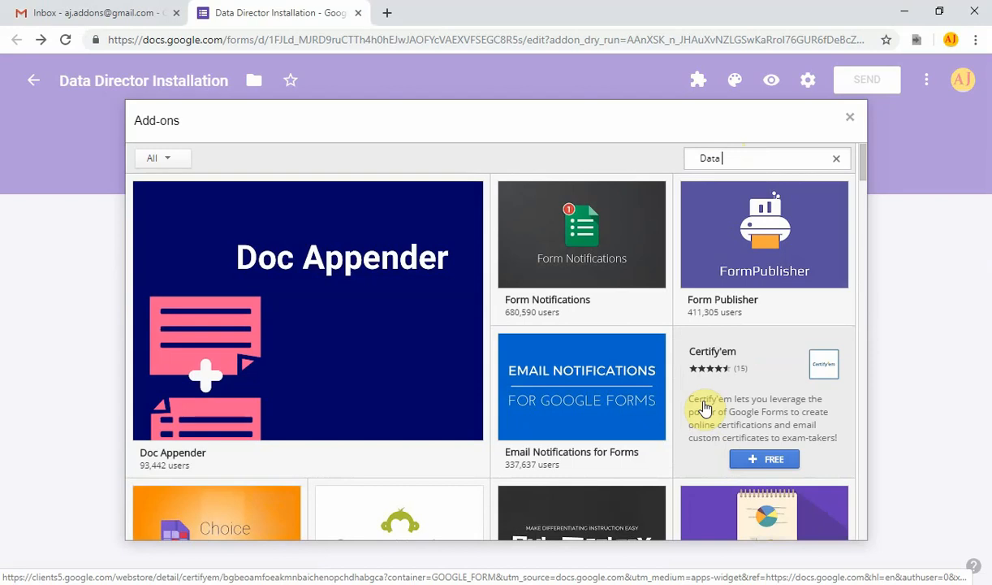
{"action": "type", "text": " Director"}
{"action": "key", "text": "Return"}
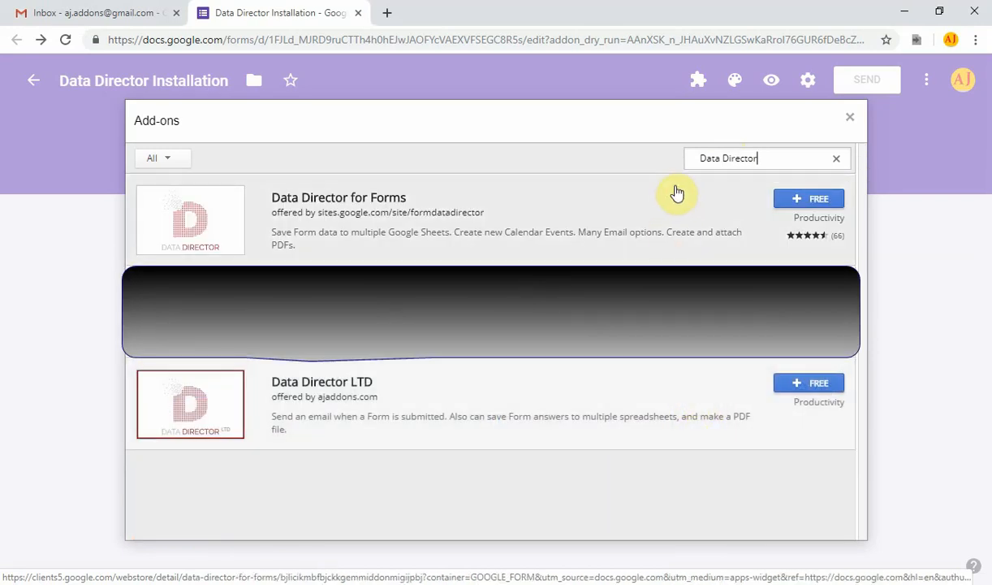
{"action": "left_click", "coordinate": [814, 205]}
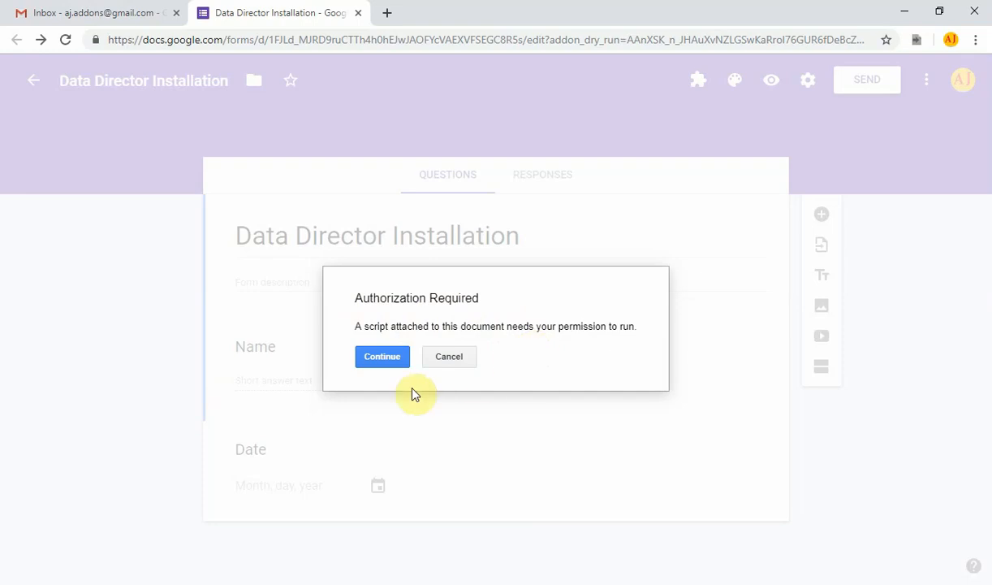
Continue the add-on's authorization, enlarge the sign-in window and choose the listed Google account.
{"action": "left_click", "coordinate": [382, 357]}
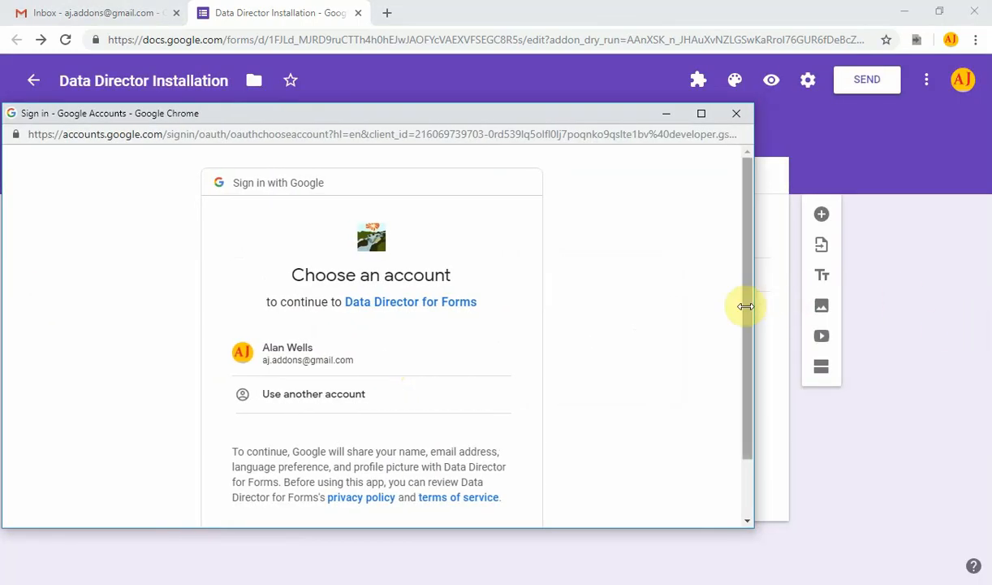
{"action": "left_click_drag", "start_coordinate": [753, 307], "coordinate": [985, 299]}
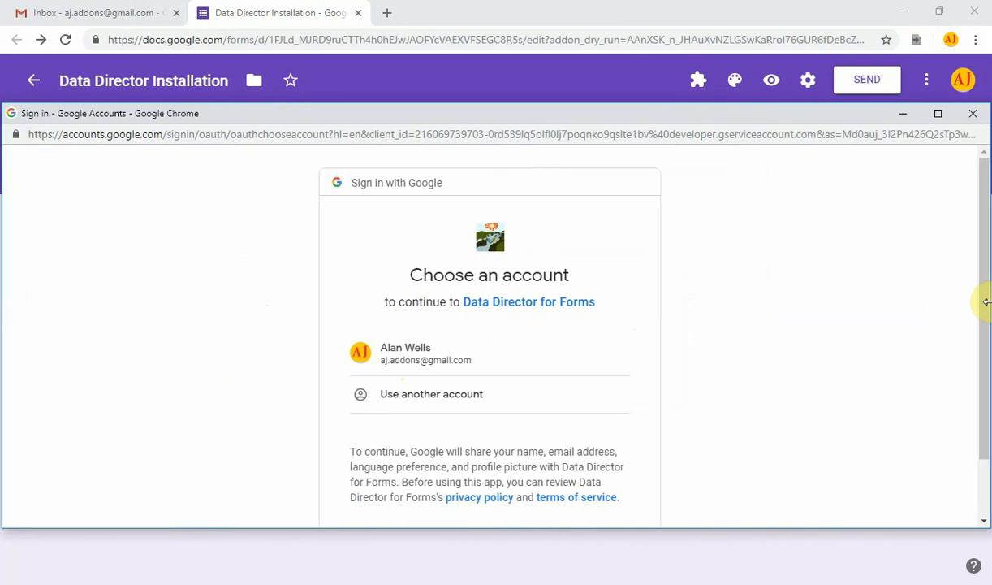
{"action": "left_click_drag", "start_coordinate": [564, 527], "coordinate": [564, 579]}
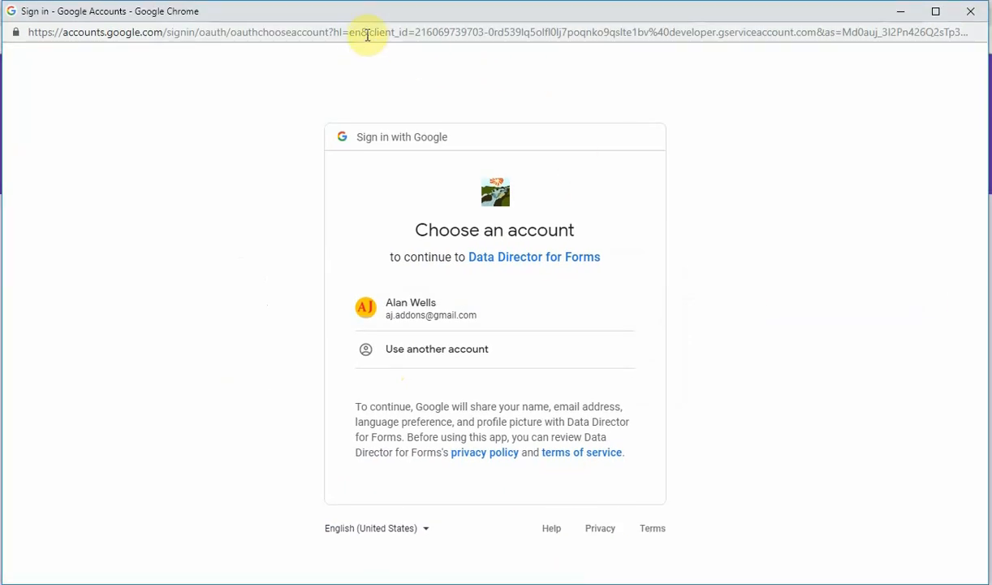
{"action": "left_click_drag", "start_coordinate": [370, 34], "coordinate": [817, 31]}
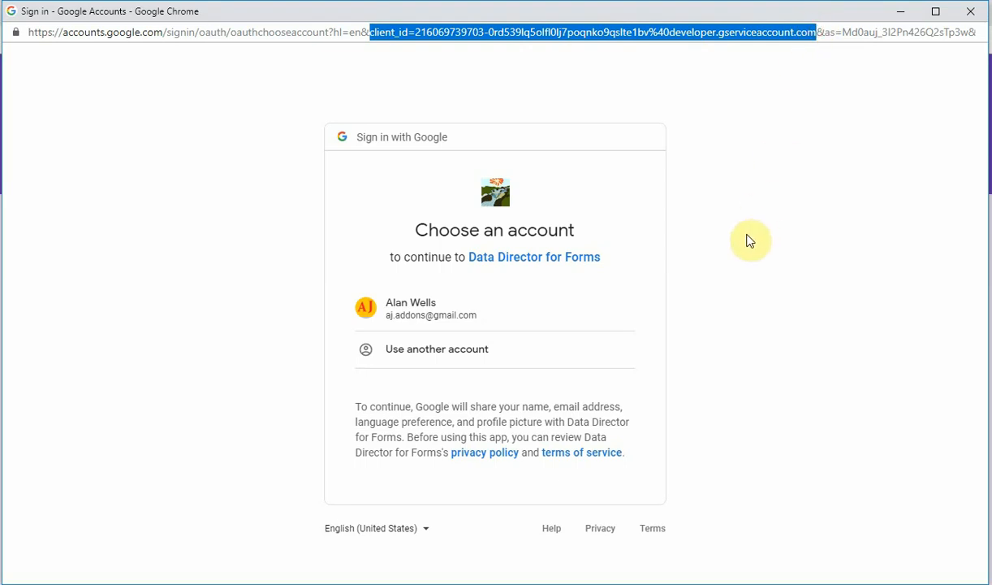
{"action": "left_click", "coordinate": [524, 313]}
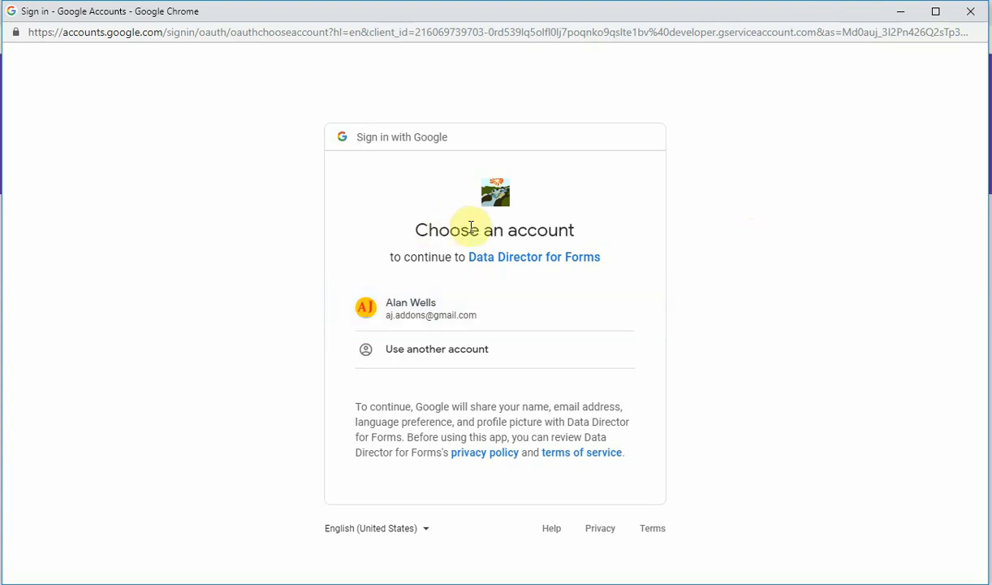
{"action": "left_click", "coordinate": [421, 310]}
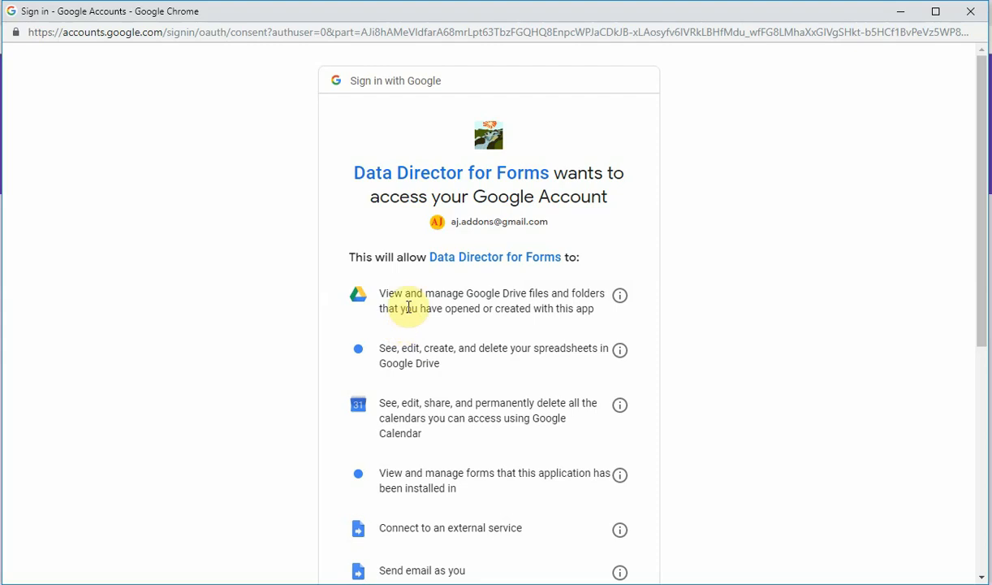
Examine the requested permissions for Google Drive files and spreadsheets, highlighting "created", the full spreadsheet permission and "delete".
{"action": "double_click", "coordinate": [499, 309]}
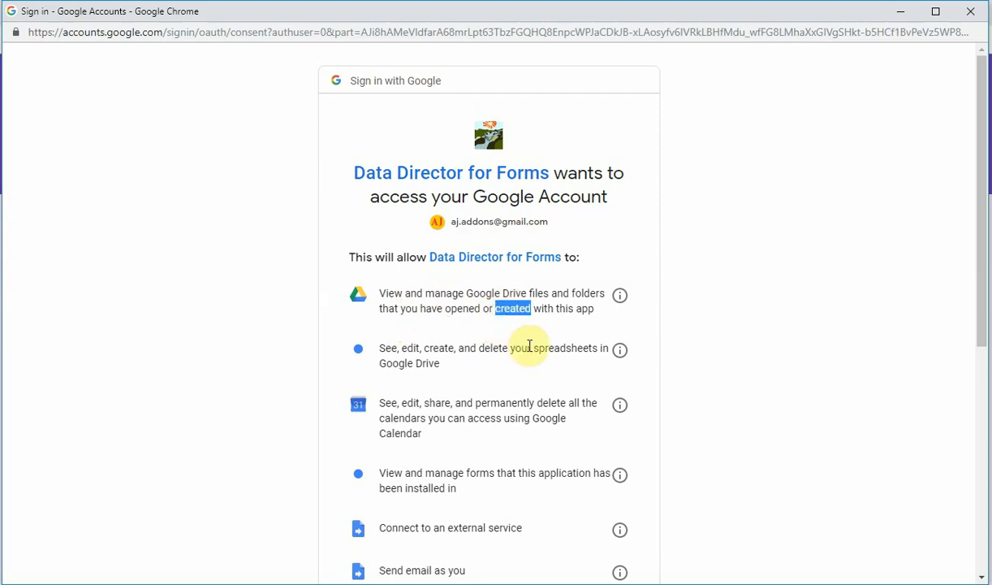
{"action": "left_click", "coordinate": [530, 344]}
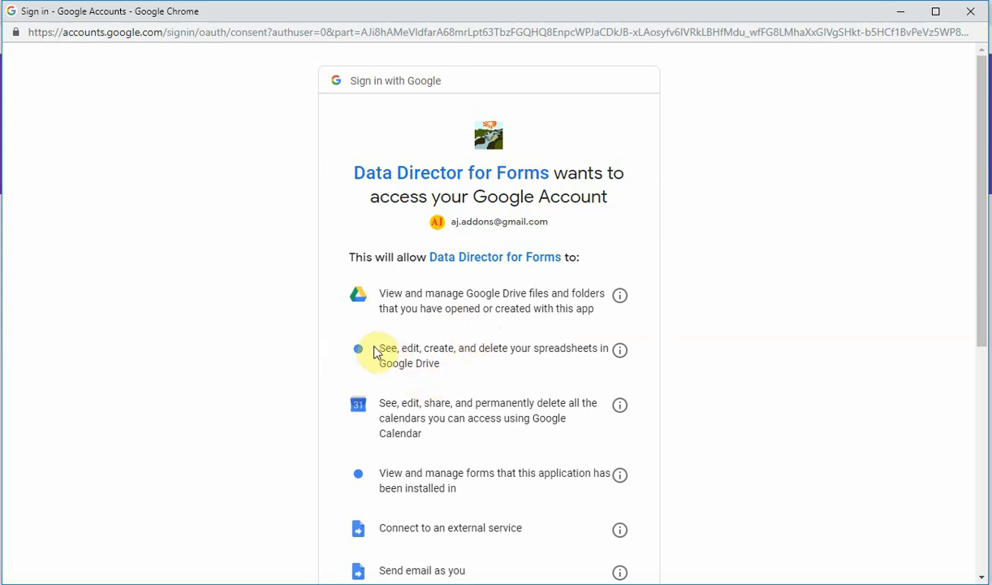
{"action": "left_click_drag", "start_coordinate": [379, 349], "coordinate": [446, 371]}
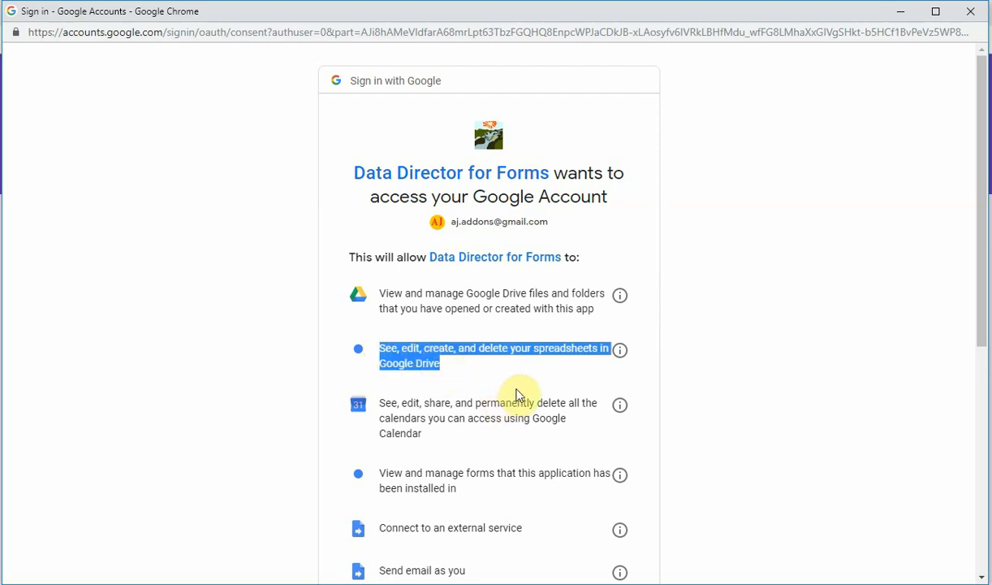
{"action": "left_click", "coordinate": [443, 393]}
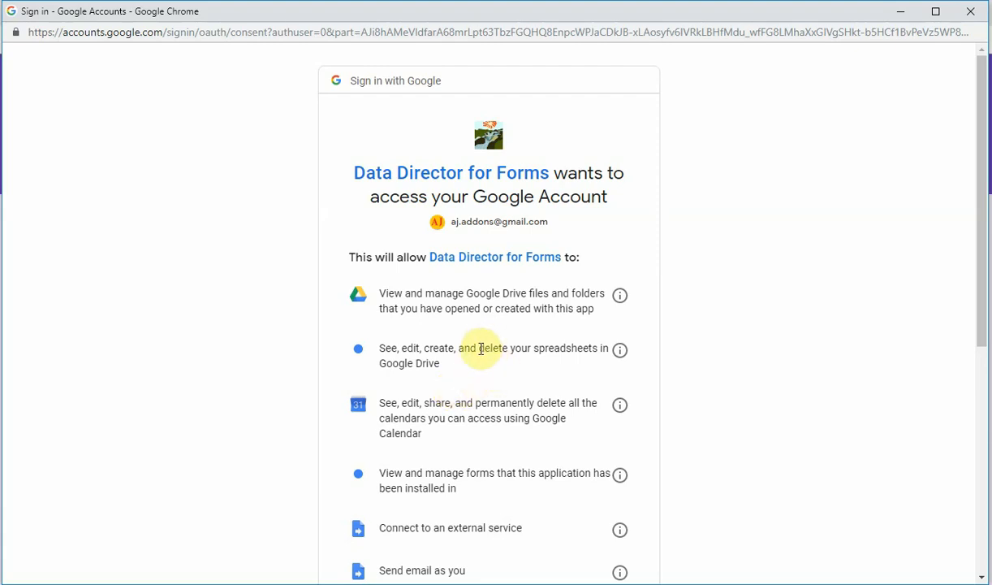
{"action": "left_click_drag", "start_coordinate": [479, 347], "coordinate": [508, 347]}
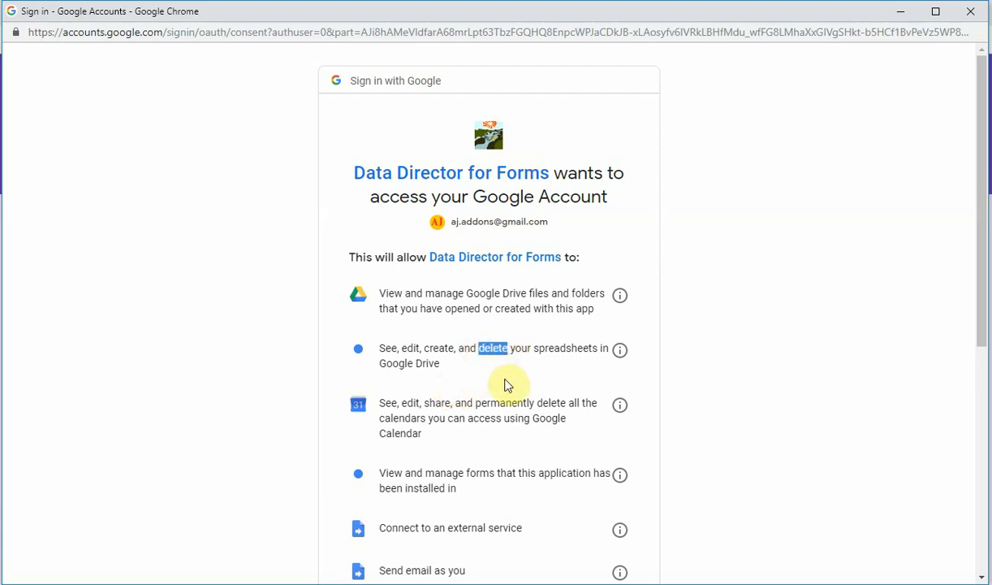
{"action": "left_click", "coordinate": [450, 383]}
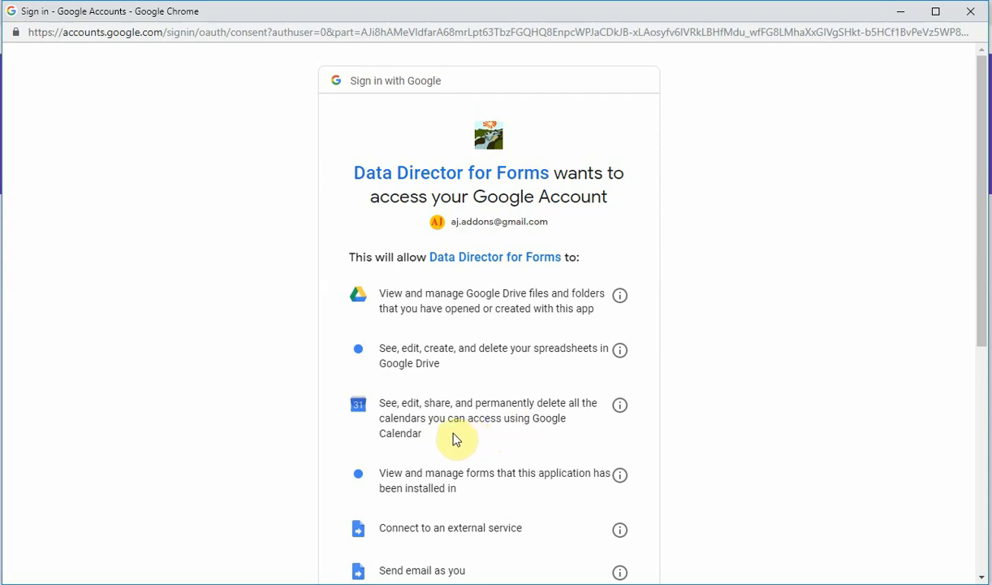
Examine the permission to view and manage forms the application is installed in, highlighting the full line and the word "manage".
{"action": "scroll", "coordinate": [455, 439], "scroll_direction": "down", "scroll_amount": 1}
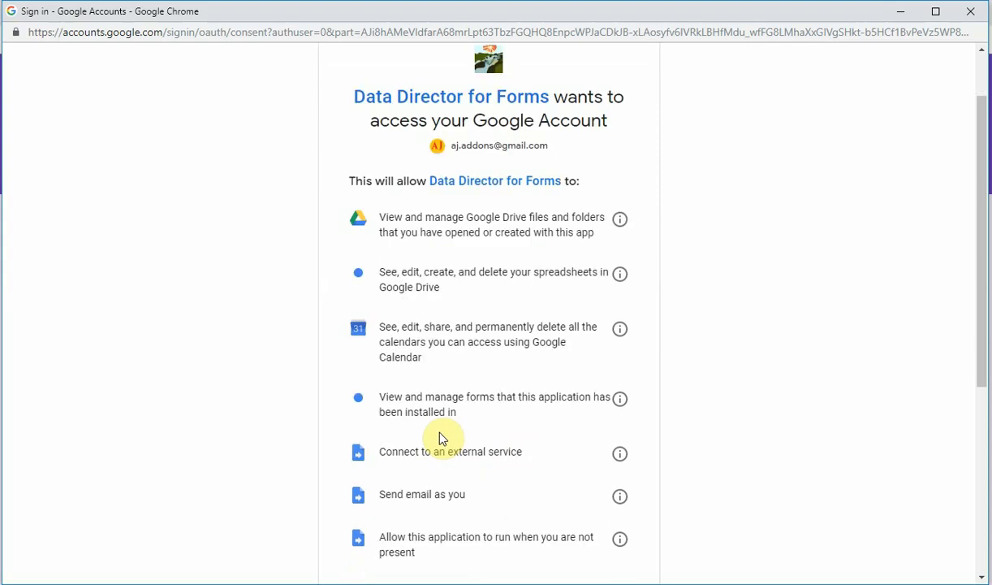
{"action": "left_click", "coordinate": [378, 397]}
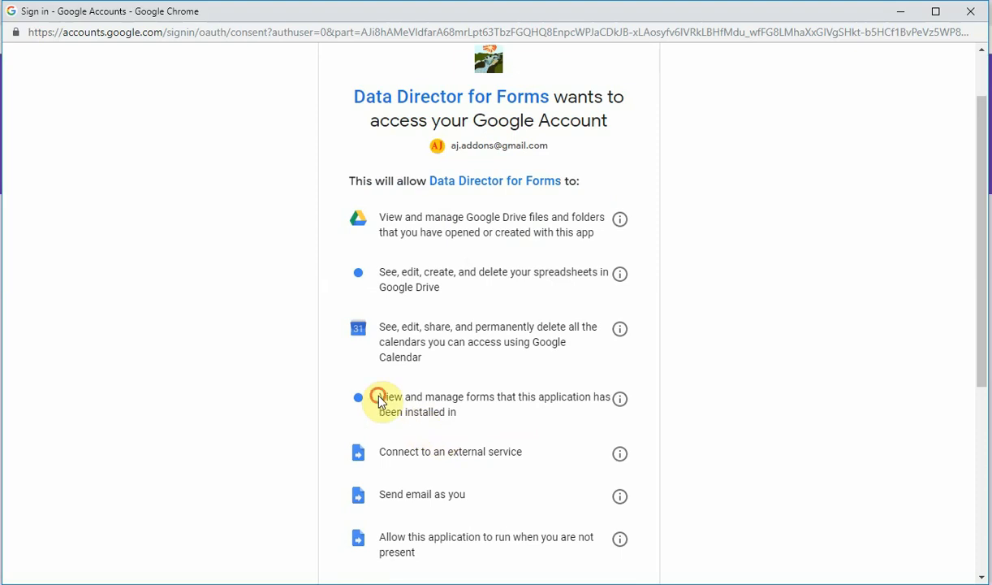
{"action": "left_click_drag", "start_coordinate": [378, 396], "coordinate": [500, 450]}
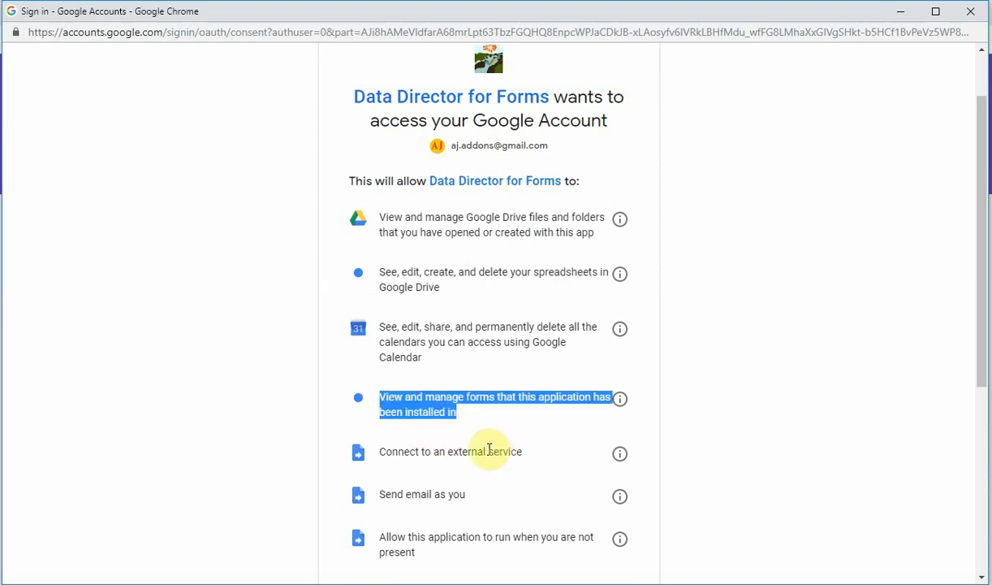
{"action": "left_click", "coordinate": [484, 436]}
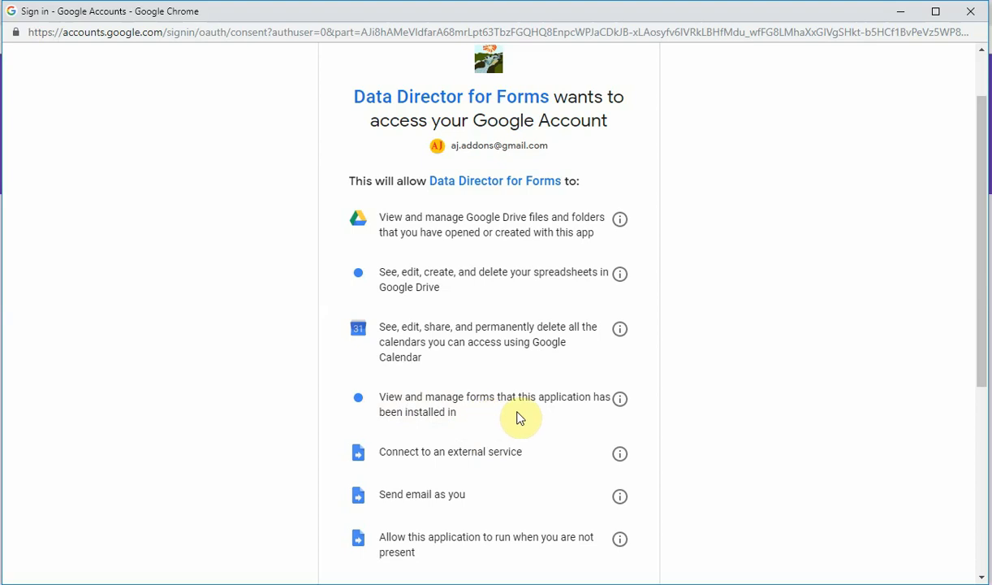
{"action": "left_click_drag", "start_coordinate": [538, 397], "coordinate": [591, 397]}
{"action": "left_click", "coordinate": [481, 415]}
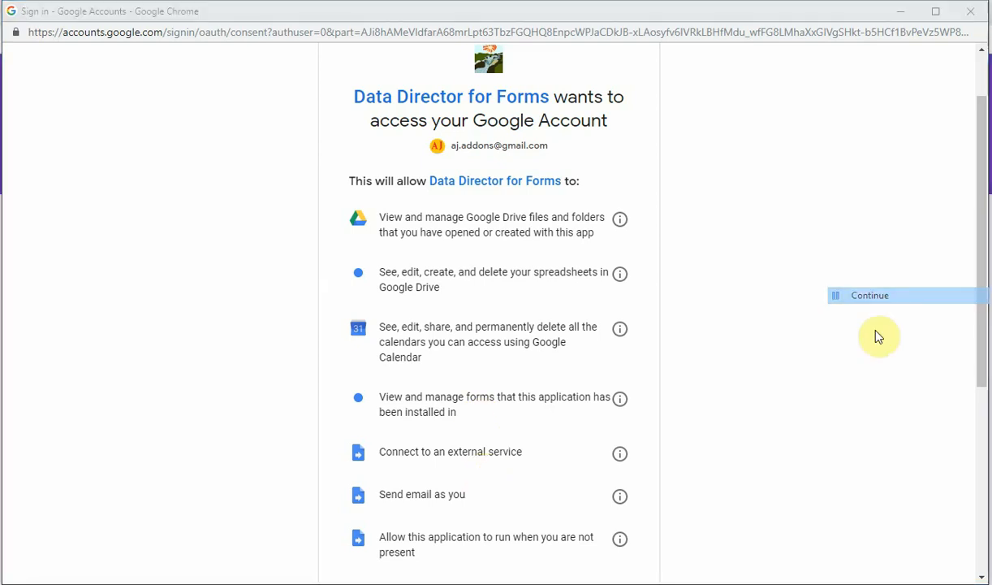
{"action": "left_click", "coordinate": [869, 295]}
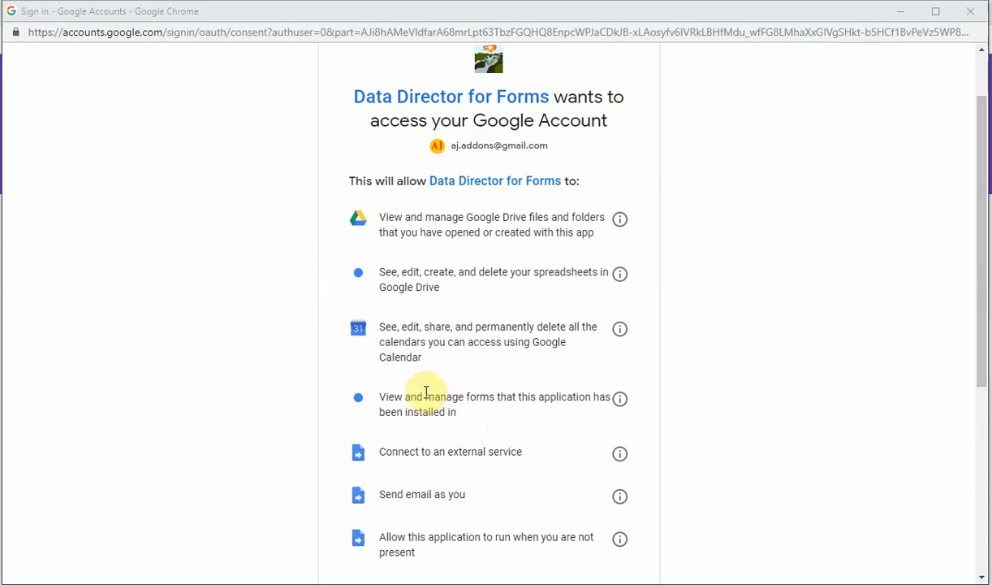
{"action": "left_click_drag", "start_coordinate": [425, 396], "coordinate": [464, 397]}
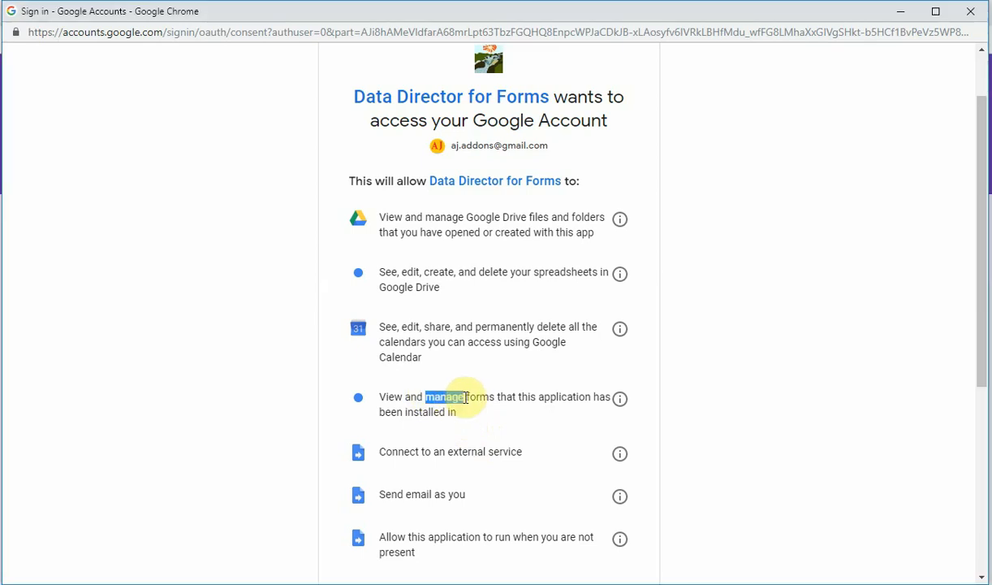
{"action": "left_click", "coordinate": [453, 435]}
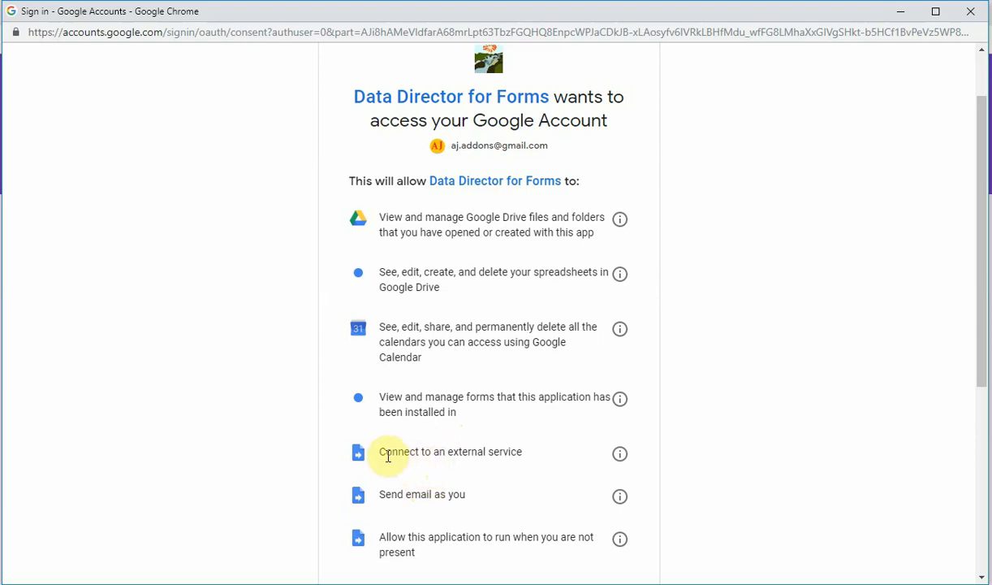
Examine the permissions to connect to an external service and to send email as the account holder, highlighting each line.
{"action": "left_click_drag", "start_coordinate": [379, 455], "coordinate": [473, 478]}
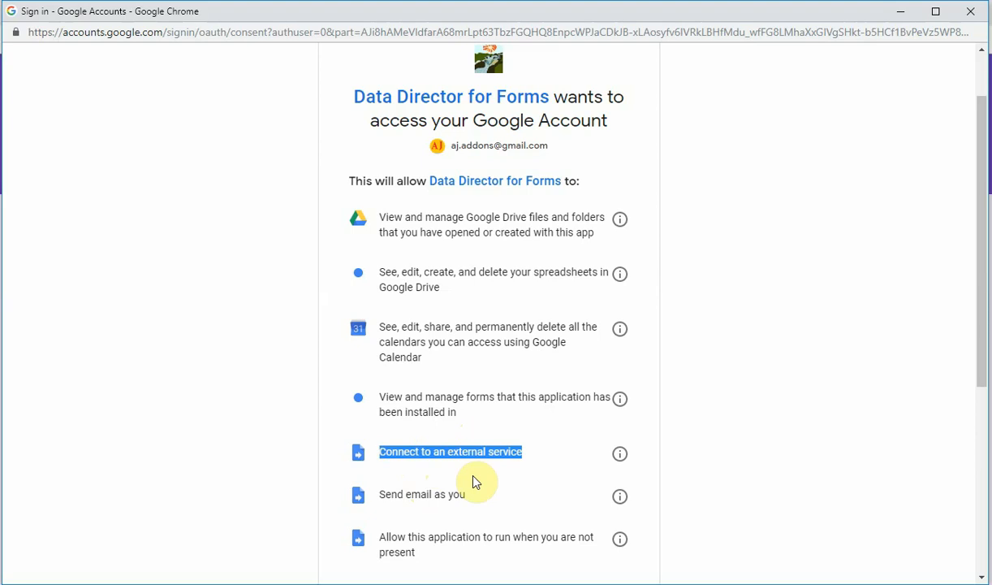
{"action": "left_click", "coordinate": [482, 478]}
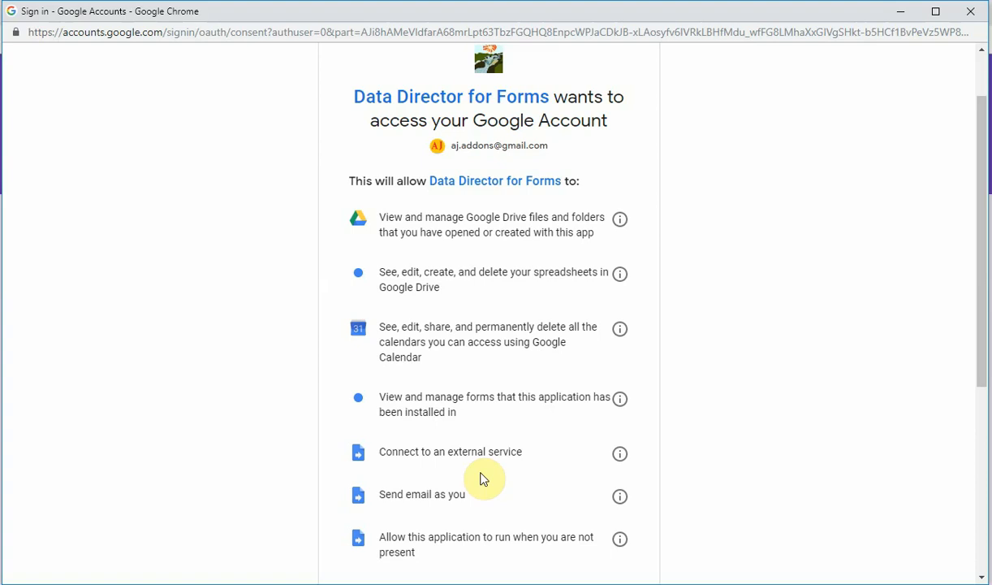
{"action": "scroll", "coordinate": [480, 479], "scroll_direction": "down", "scroll_amount": 1}
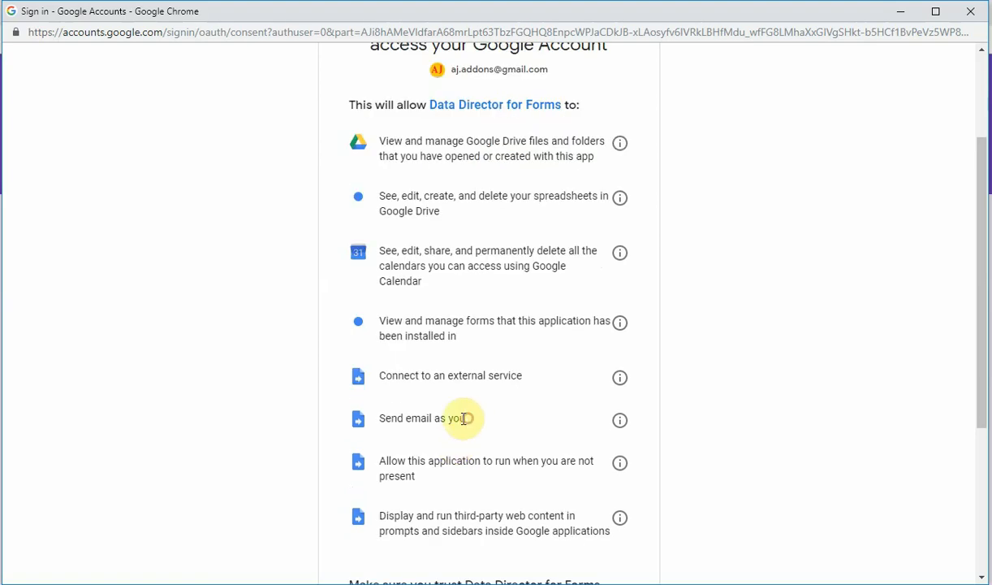
{"action": "left_click_drag", "start_coordinate": [466, 418], "coordinate": [383, 419]}
{"action": "left_click", "coordinate": [422, 449]}
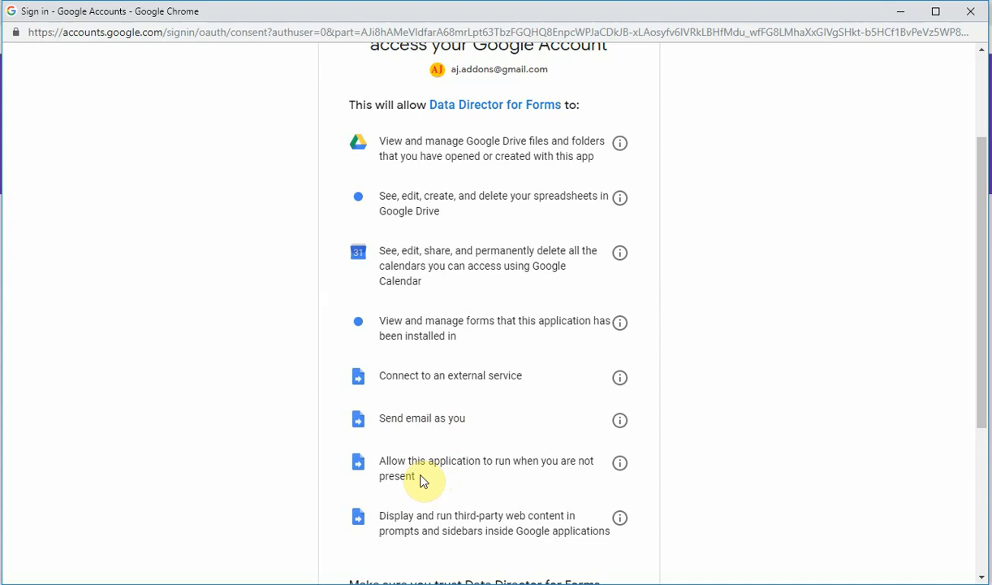
Examine the permissions to run when the account holder is not present and to display third-party web content, highlighting each line.
{"action": "left_click_drag", "start_coordinate": [420, 478], "coordinate": [381, 460]}
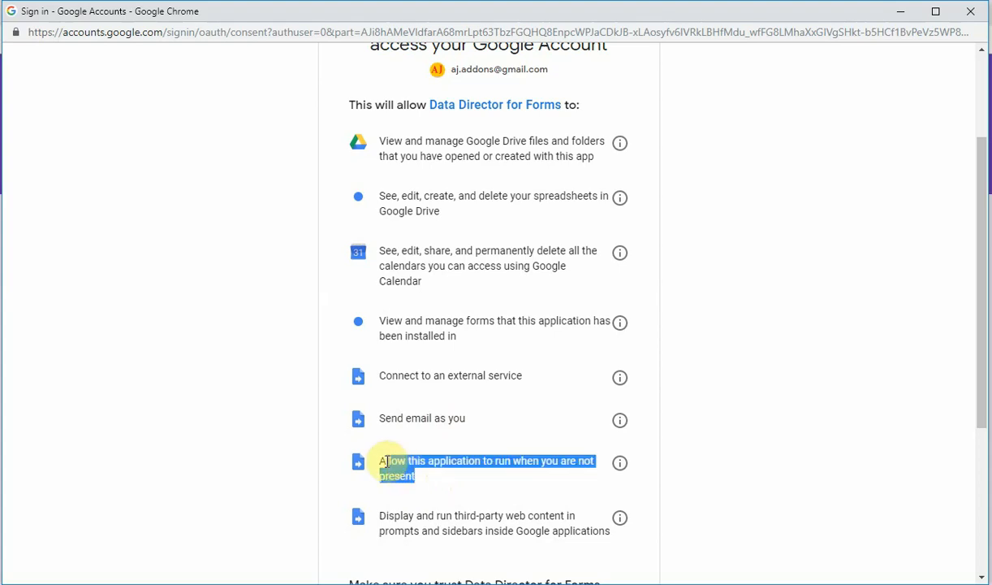
{"action": "left_click", "coordinate": [486, 490]}
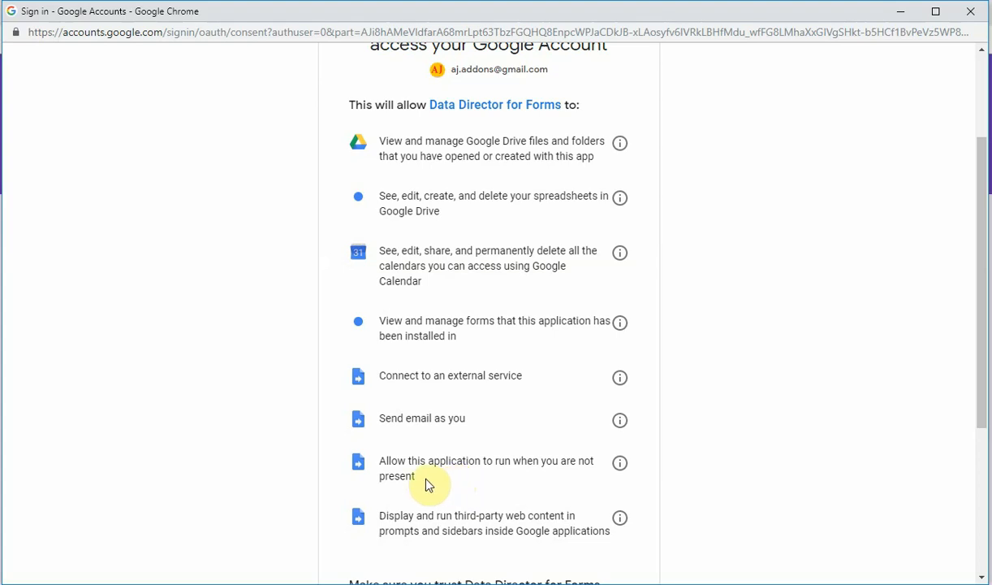
{"action": "left_click_drag", "start_coordinate": [419, 481], "coordinate": [389, 460]}
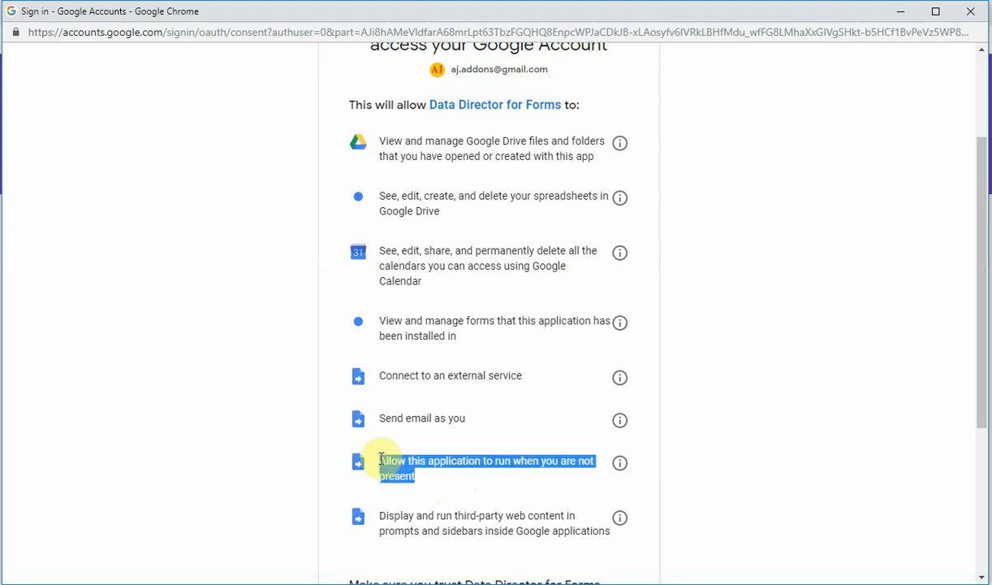
{"action": "left_click", "coordinate": [455, 497]}
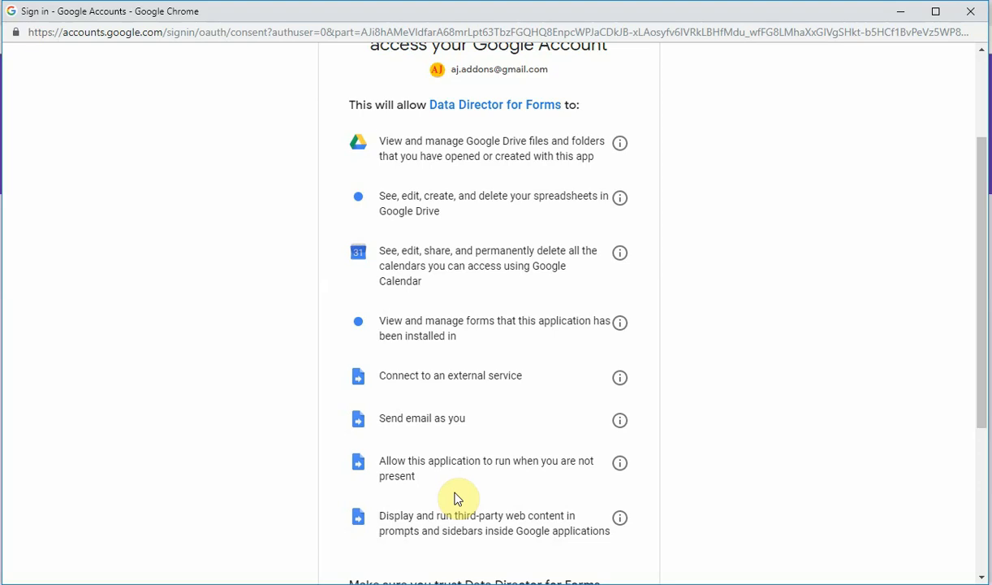
{"action": "scroll", "coordinate": [457, 500], "scroll_direction": "down", "scroll_amount": 1}
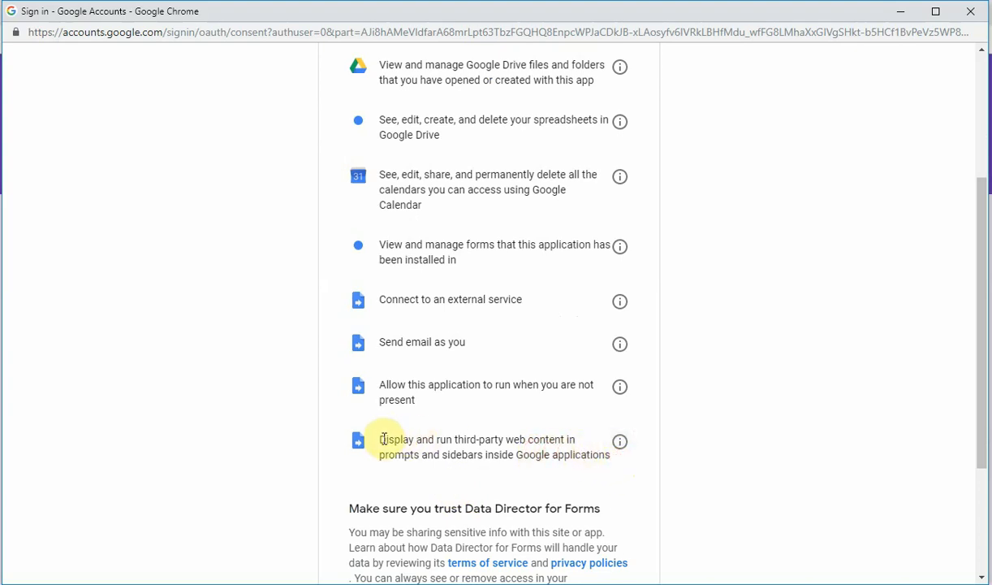
{"action": "left_click_drag", "start_coordinate": [380, 438], "coordinate": [577, 475]}
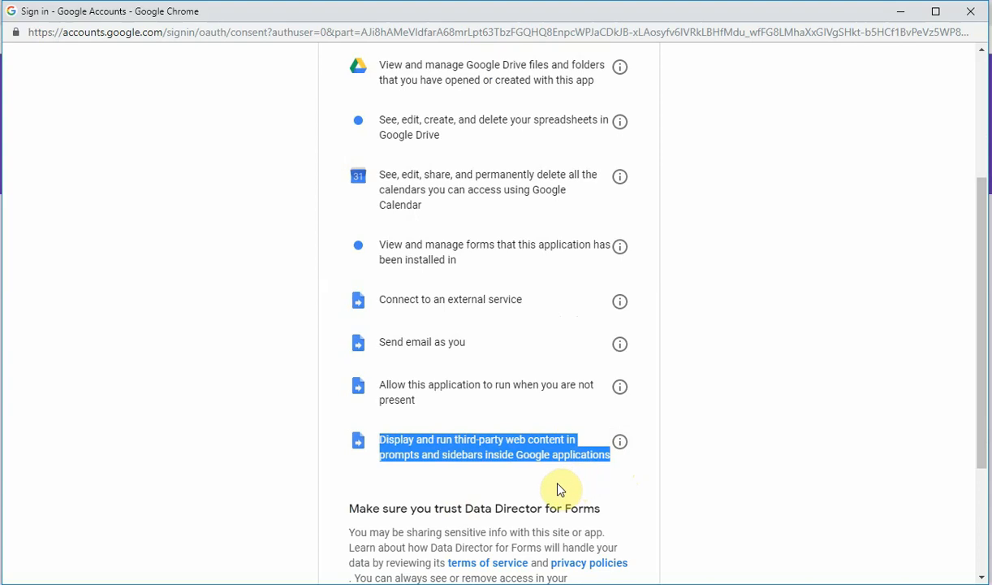
Review the detailed explanation of the permission to view and manage Google Drive files and folders, then dismiss it.
{"action": "left_click", "coordinate": [459, 485]}
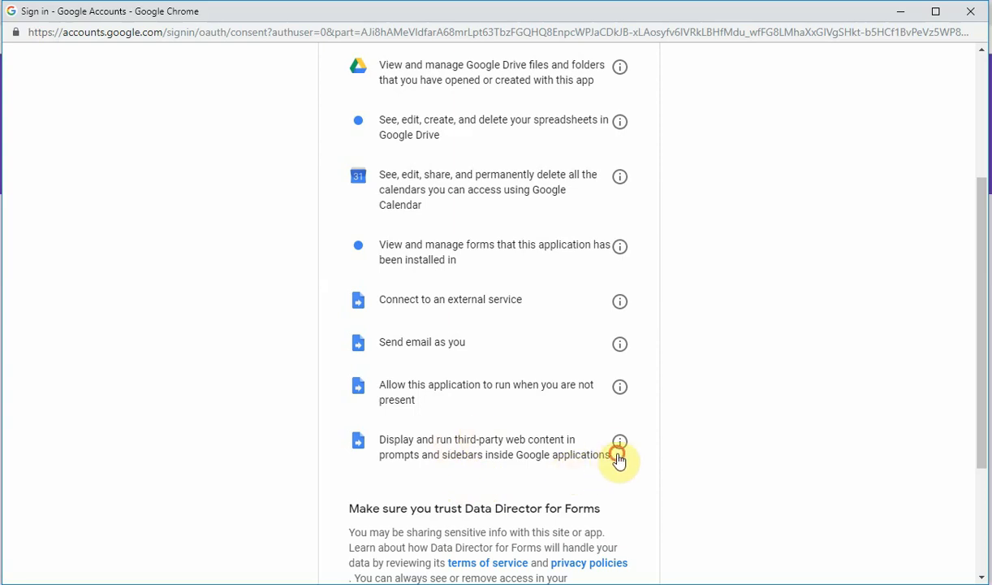
{"action": "scroll", "coordinate": [520, 446], "scroll_direction": "up", "scroll_amount": 3}
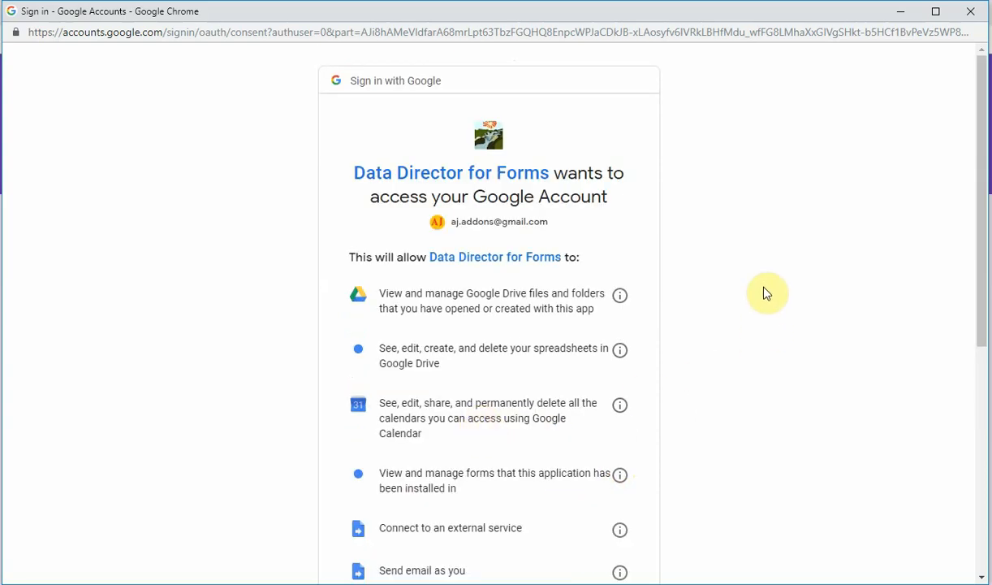
{"action": "scroll", "coordinate": [766, 293], "scroll_direction": "down", "scroll_amount": 2}
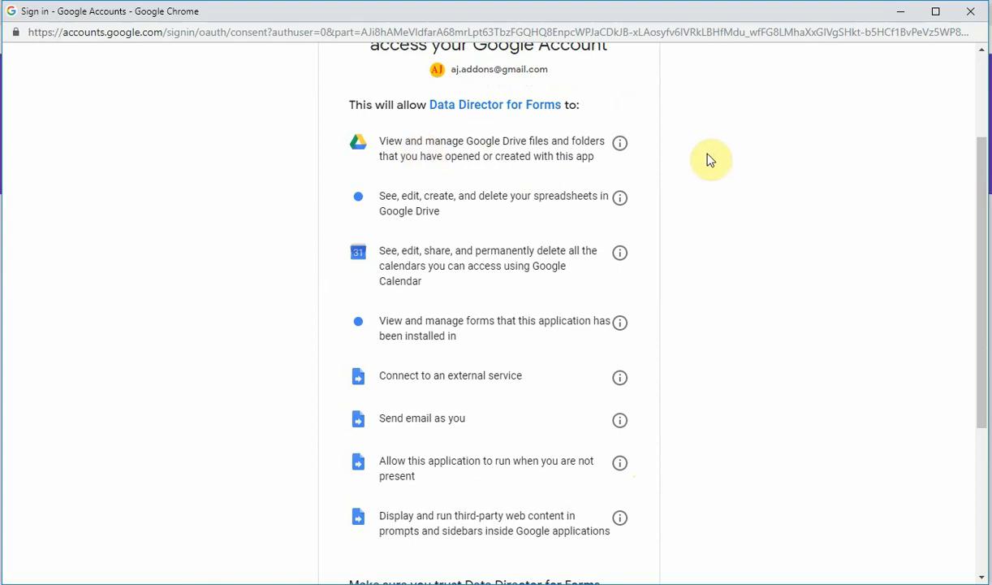
{"action": "left_click", "coordinate": [620, 147]}
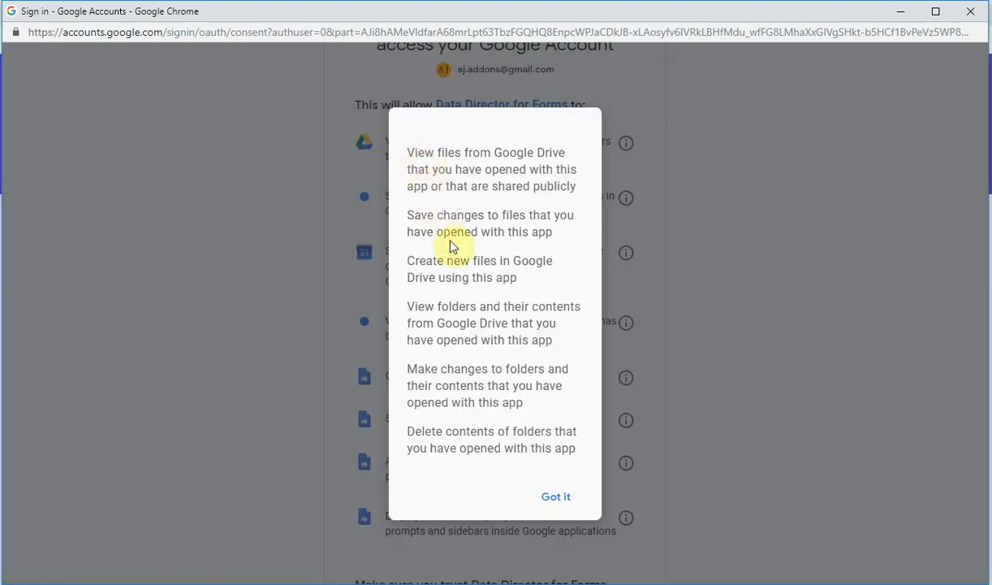
{"action": "left_click", "coordinate": [562, 500]}
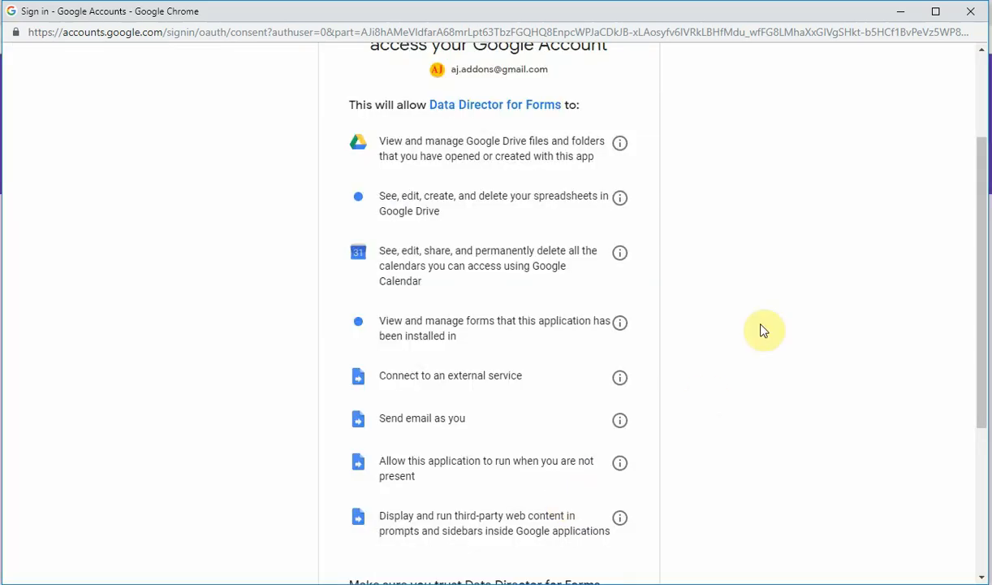
Allow Data Director for Forms the requested access to the Google Account.
{"action": "scroll", "coordinate": [795, 289], "scroll_direction": "down", "scroll_amount": 2}
{"action": "scroll", "coordinate": [794, 289], "scroll_direction": "down", "scroll_amount": 2}
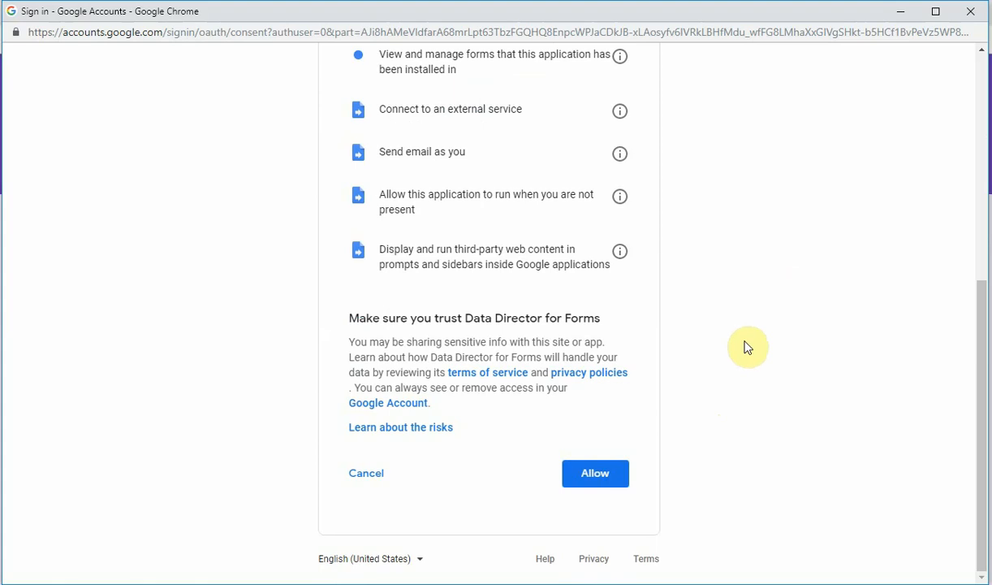
{"action": "left_click", "coordinate": [599, 478]}
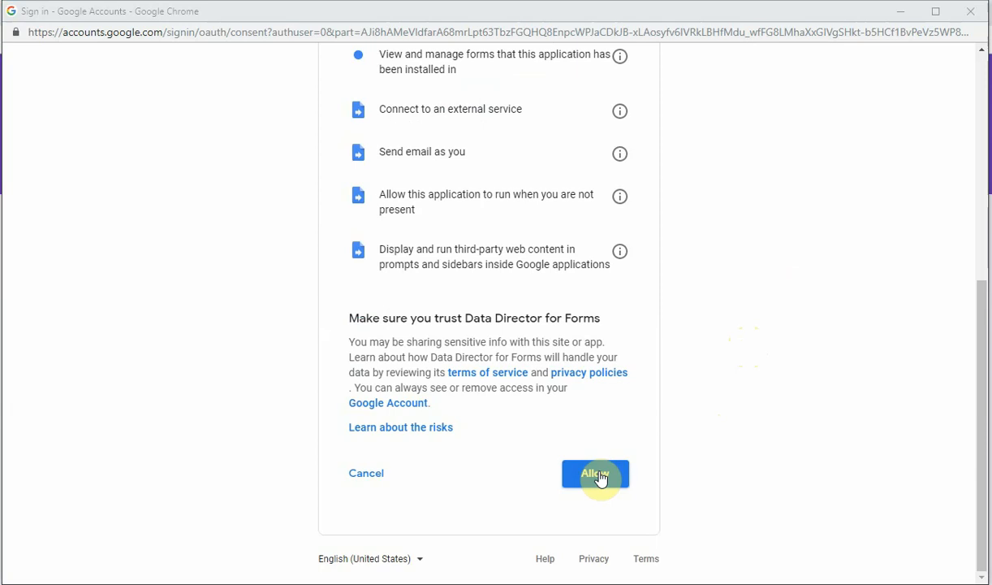
{"action": "left_click", "coordinate": [597, 476]}
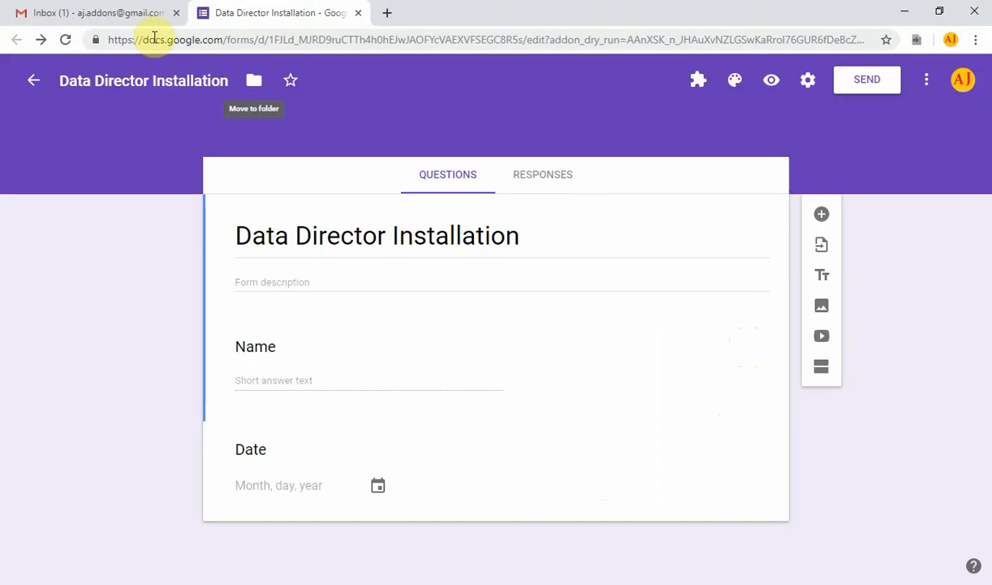
Switch to the Gmail inbox and read Google's Security alert about the access granted to Data Director for Forms.
{"action": "left_click", "coordinate": [106, 13]}
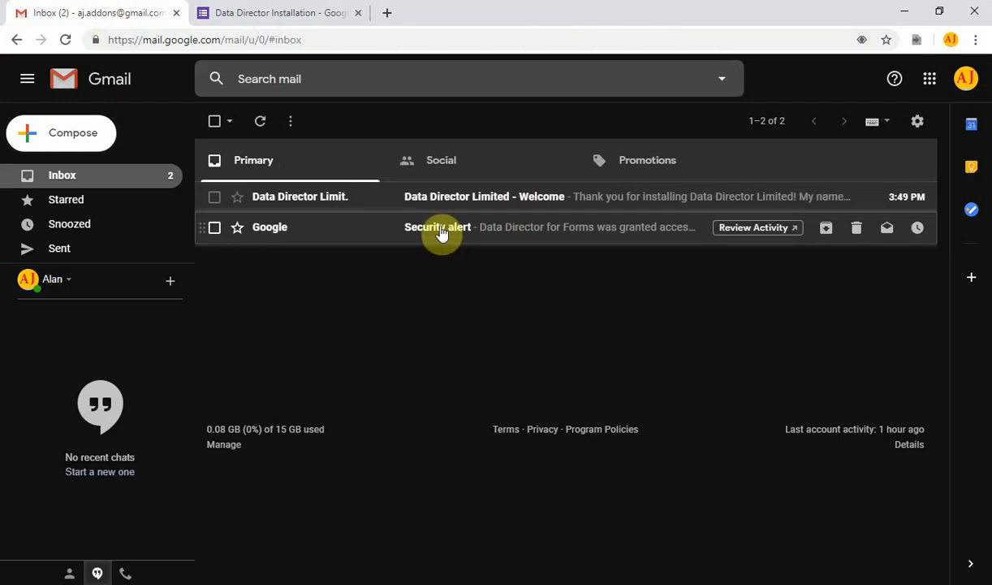
{"action": "left_click", "coordinate": [492, 233]}
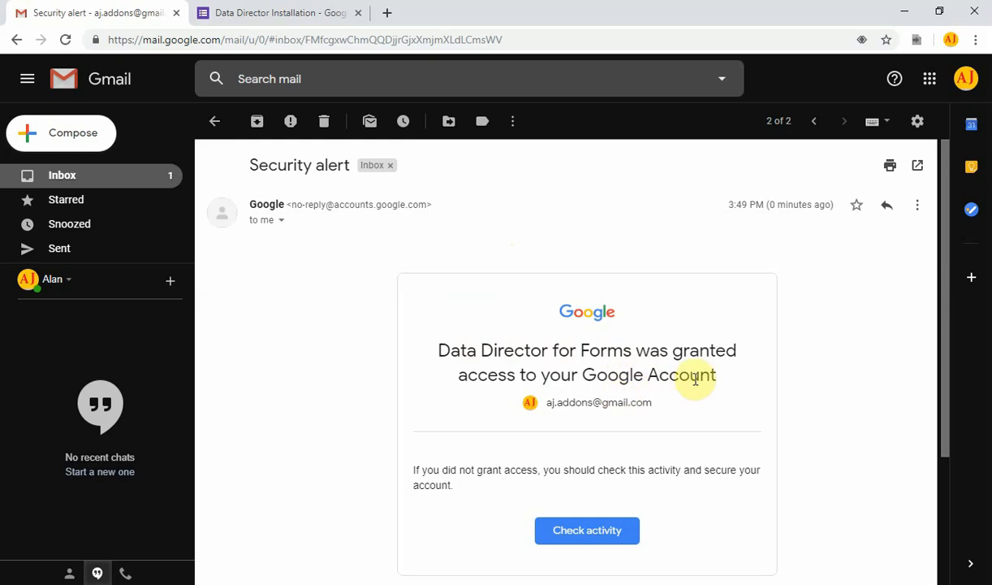
{"action": "scroll", "coordinate": [694, 380], "scroll_direction": "down", "scroll_amount": 1}
{"action": "scroll", "coordinate": [694, 380], "scroll_direction": "down", "scroll_amount": 2}
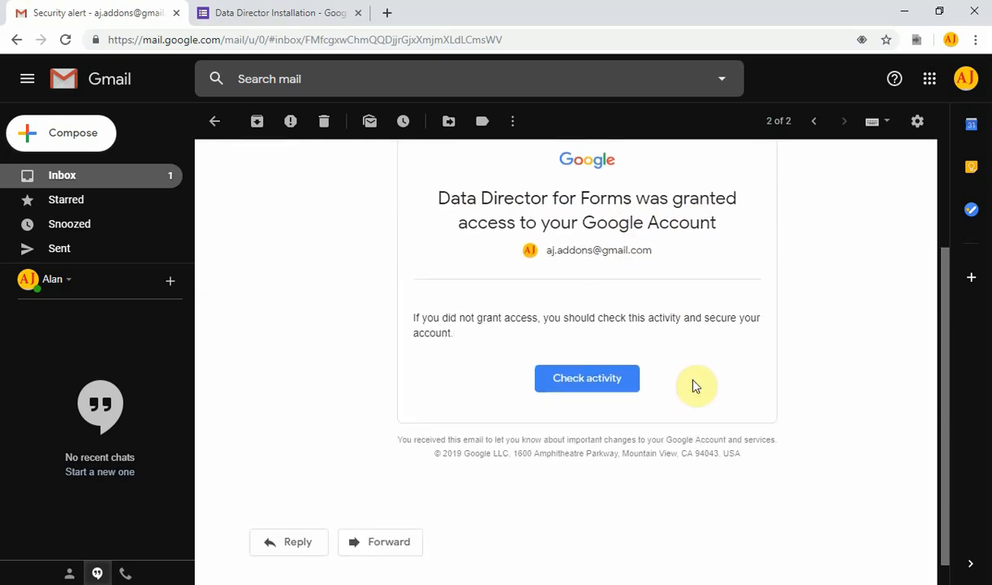
{"action": "scroll", "coordinate": [694, 382], "scroll_direction": "up", "scroll_amount": 3}
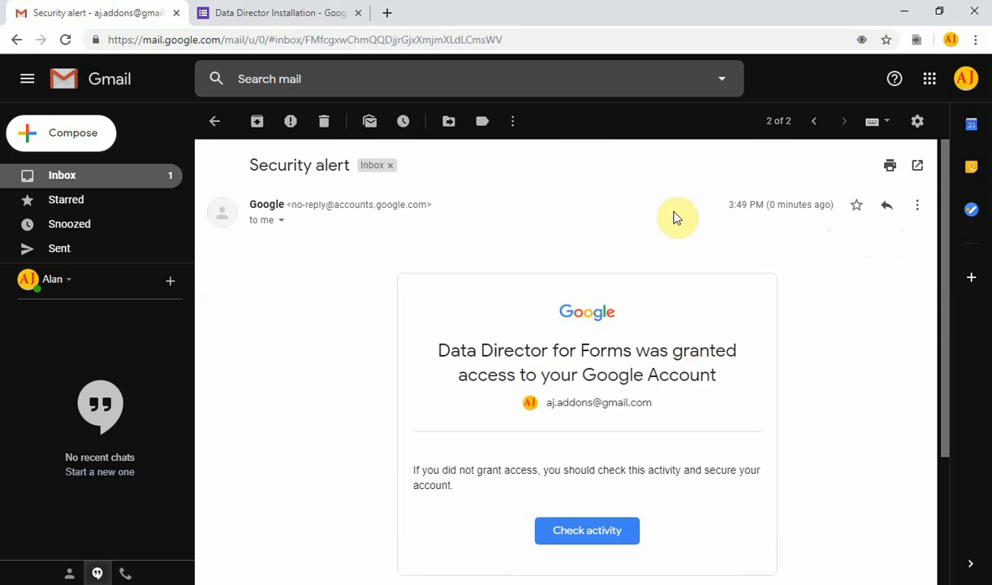
Review the third-party access entries, including Data Director for Forms, in the Google Account Security Checkup, then close it.
{"action": "left_click", "coordinate": [966, 78]}
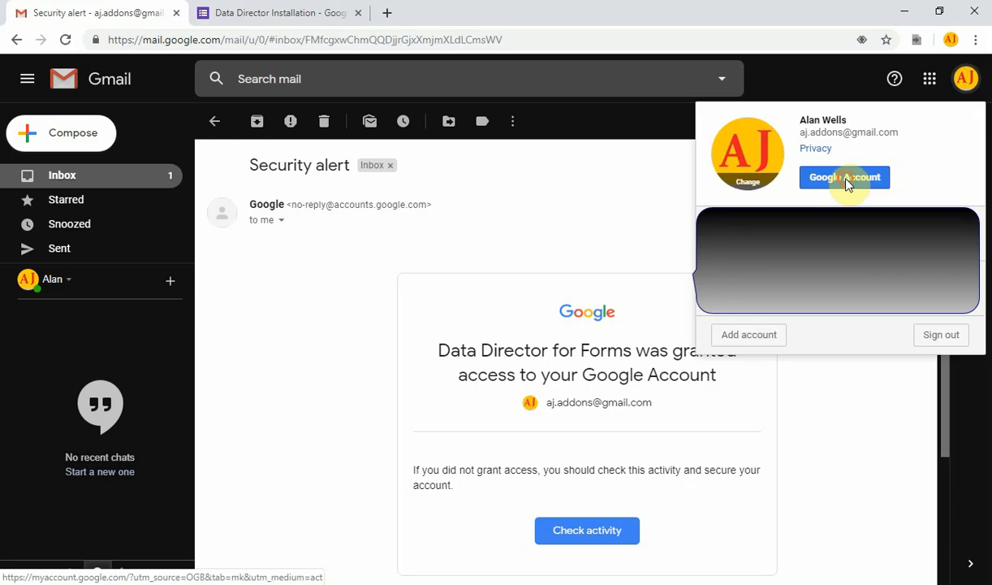
{"action": "left_click", "coordinate": [844, 177]}
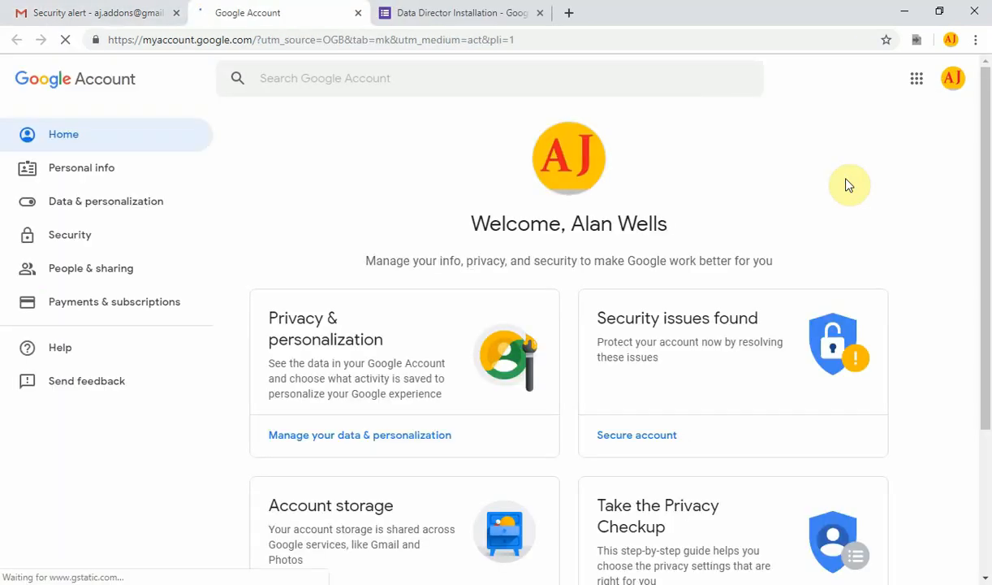
{"action": "left_click", "coordinate": [678, 392]}
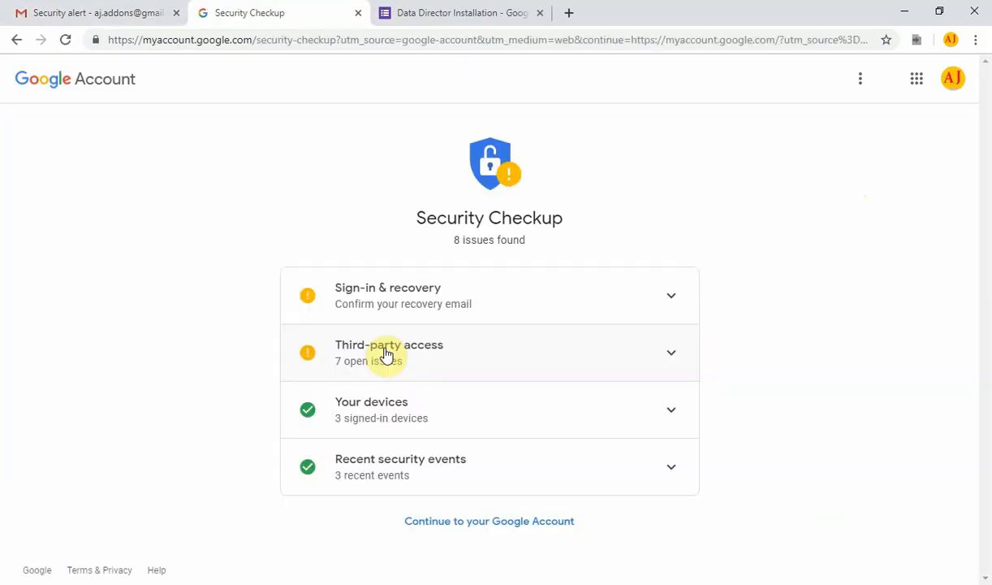
{"action": "left_click", "coordinate": [386, 355]}
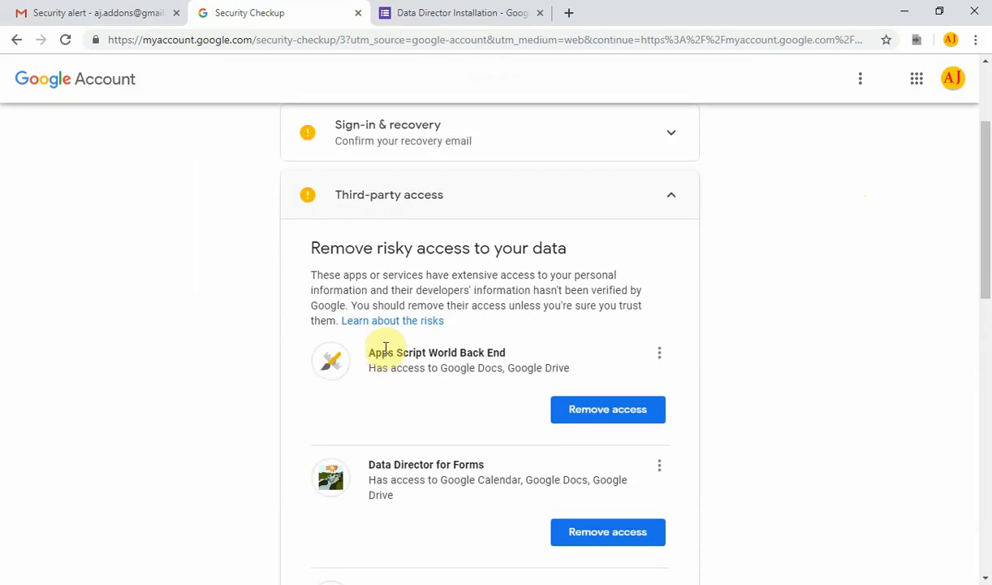
{"action": "scroll", "coordinate": [509, 361], "scroll_direction": "down", "scroll_amount": 3}
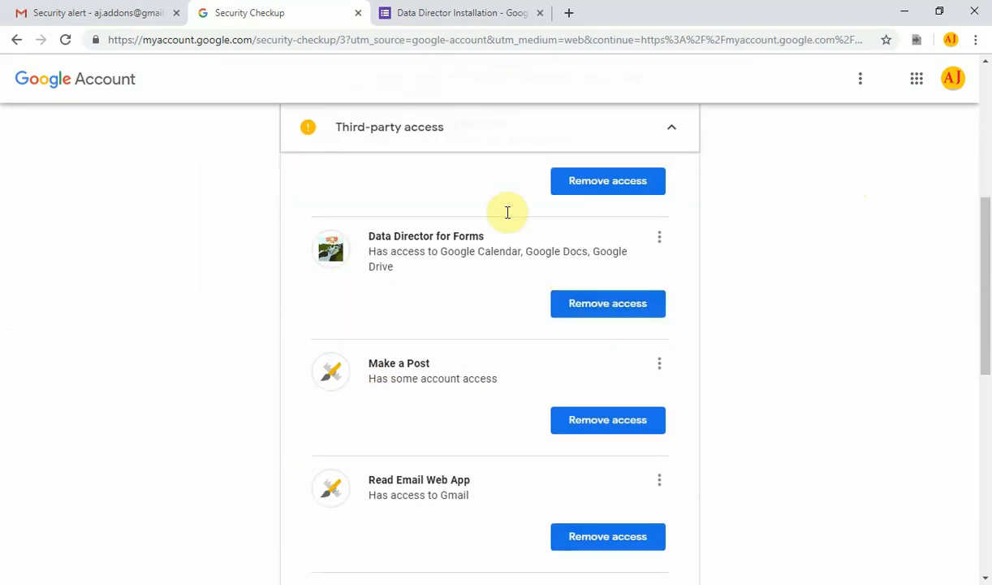
{"action": "left_click", "coordinate": [358, 14]}
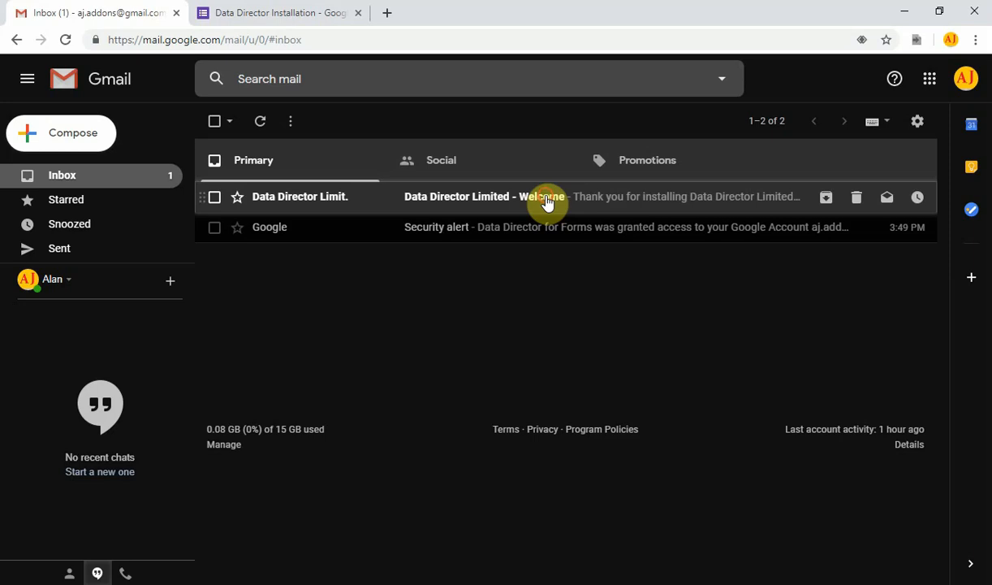
Read the "Data Director Limited - Welcome" email and return to the inbox.
{"action": "left_click", "coordinate": [546, 203]}
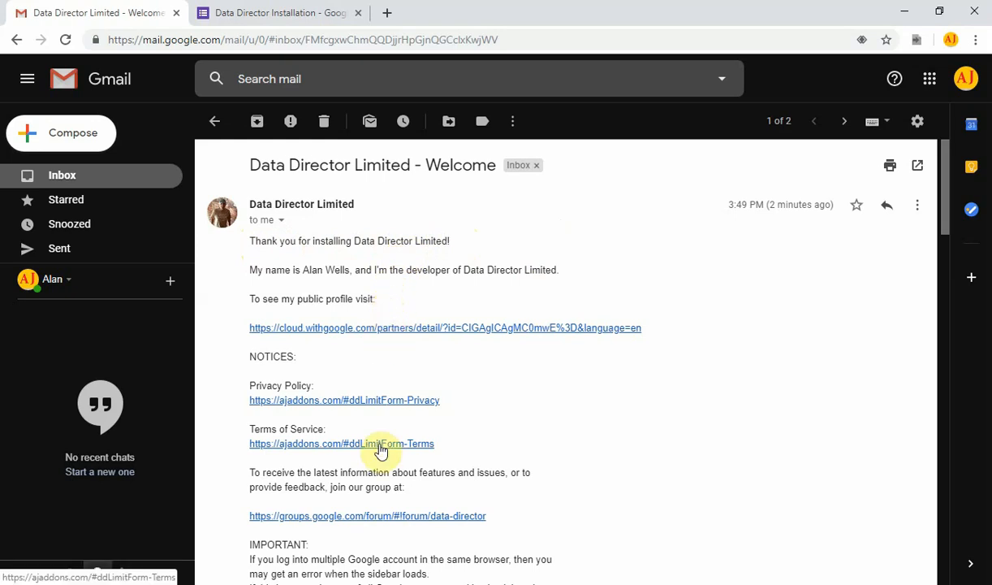
{"action": "left_click", "coordinate": [65, 177]}
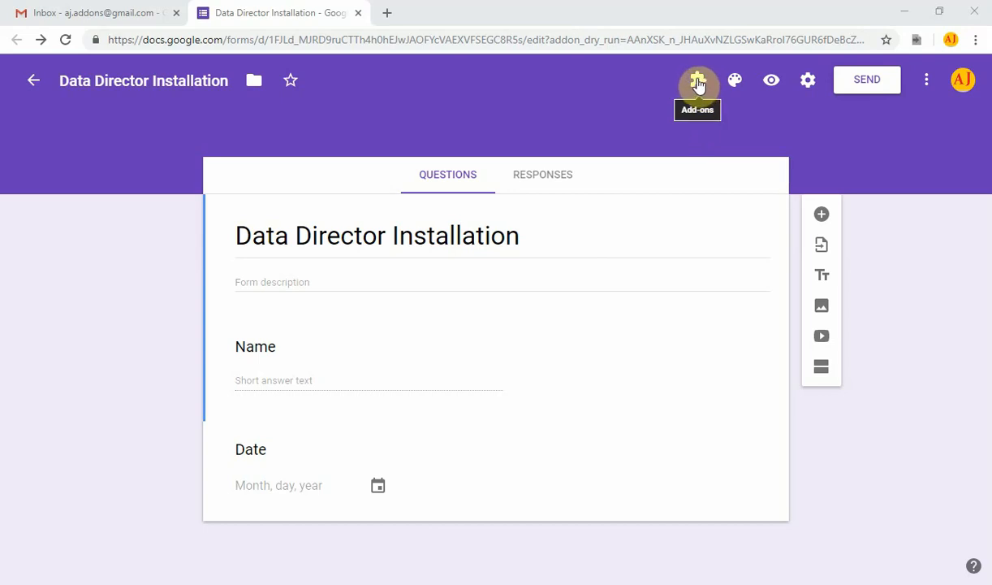
In the Data Director Installation form, open the add-on's Settings and Info and switch its Add-on State.
{"action": "left_click", "coordinate": [697, 84]}
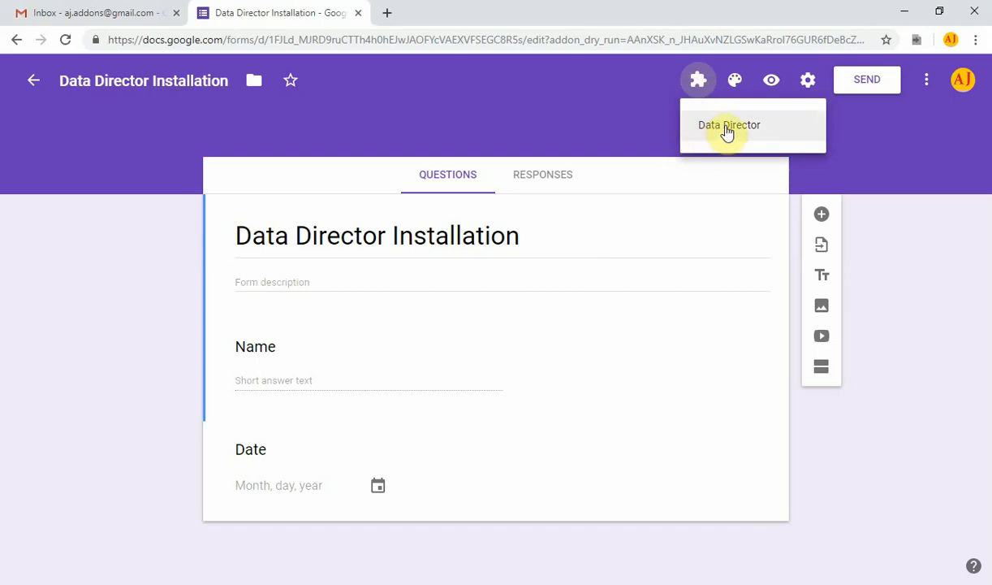
{"action": "left_click", "coordinate": [727, 128]}
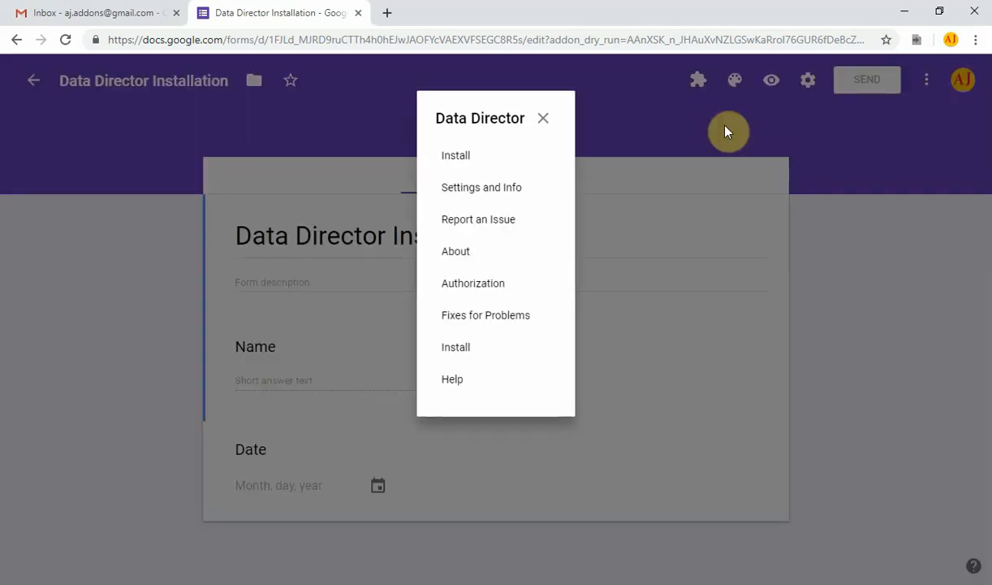
{"action": "left_click", "coordinate": [497, 191]}
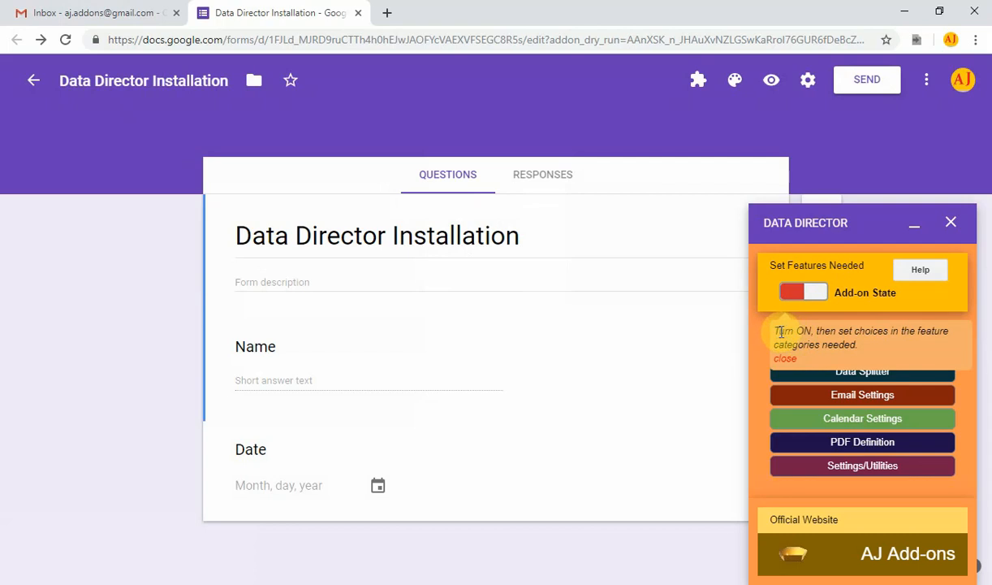
{"action": "left_click", "coordinate": [817, 294]}
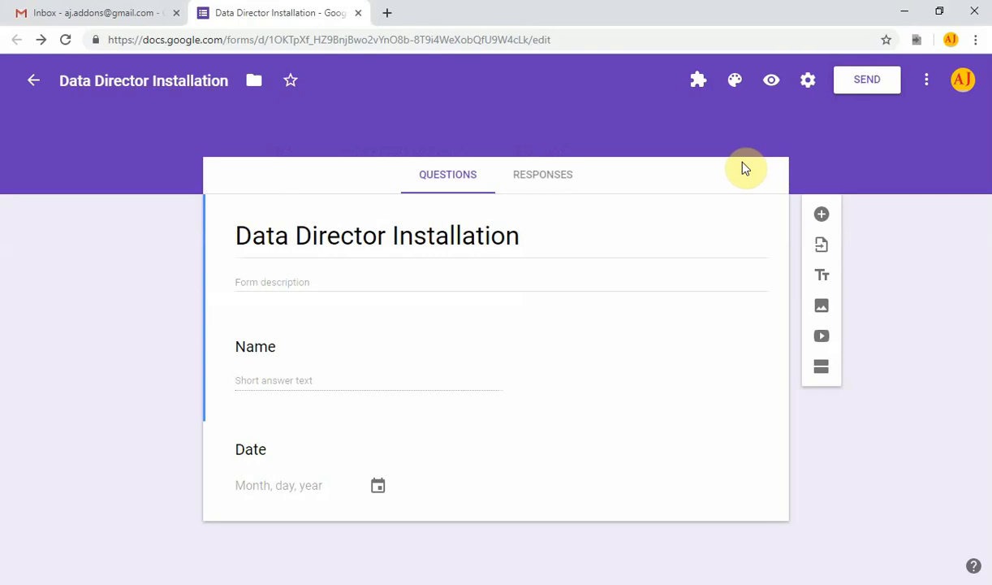
Open Settings and Info for the Data Director add-on in the form that also lists Data Director for Forms.
{"action": "left_click", "coordinate": [699, 84]}
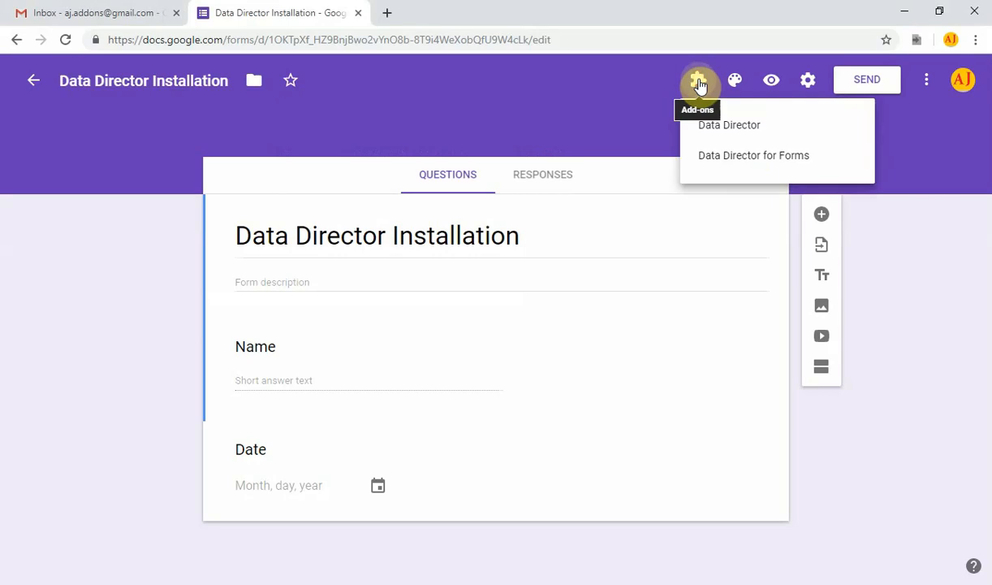
{"action": "left_click", "coordinate": [740, 130]}
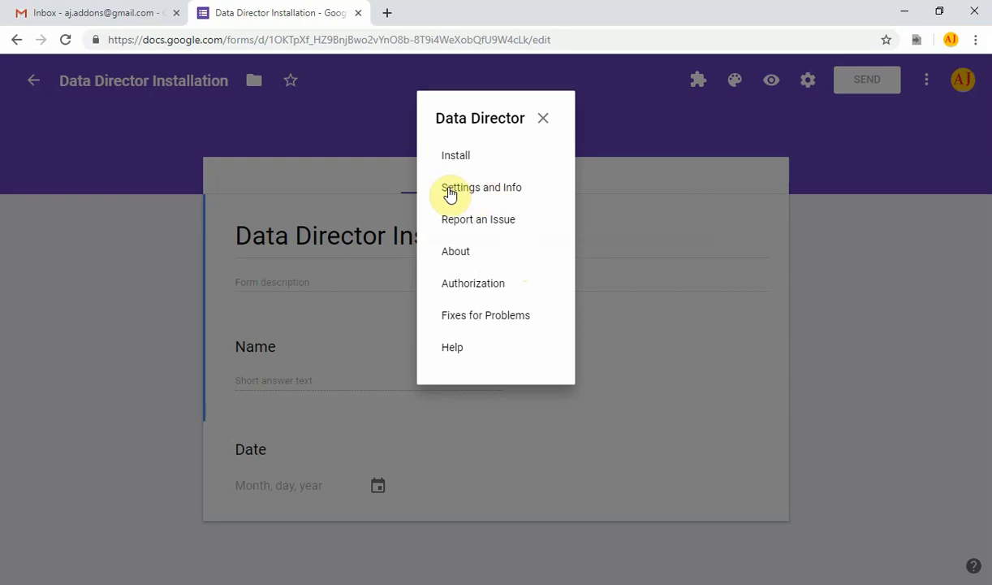
{"action": "left_click", "coordinate": [495, 195]}
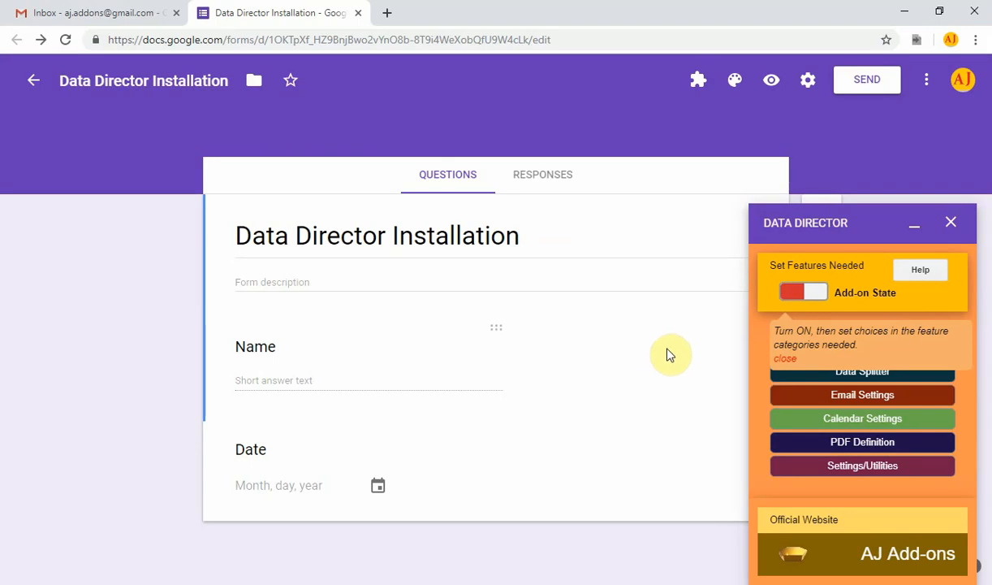
Turn on the Add-on State for Data Director.
{"action": "left_click", "coordinate": [800, 292]}
{"action": "left_click", "coordinate": [794, 297]}
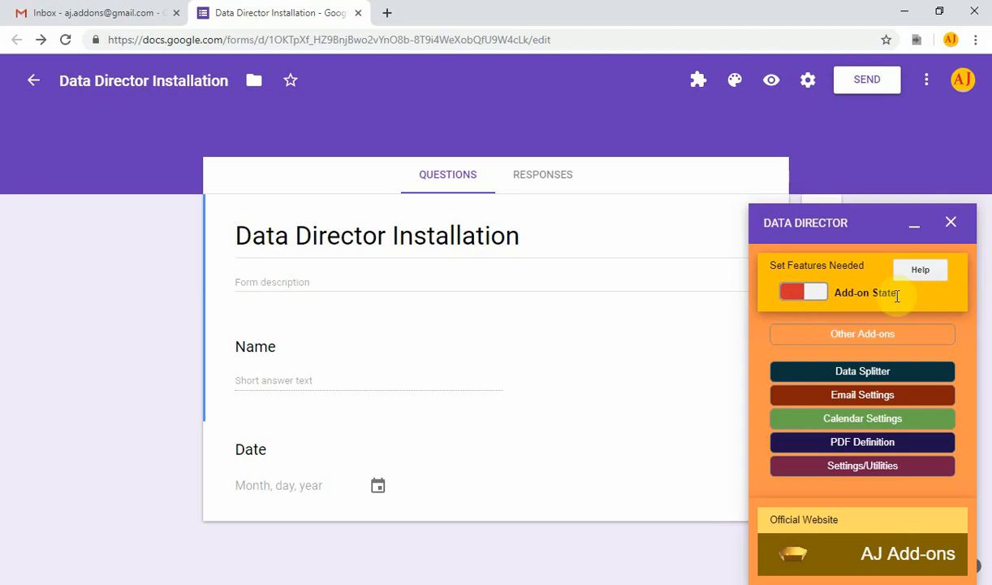
{"action": "left_click", "coordinate": [789, 294]}
{"action": "left_click", "coordinate": [817, 295]}
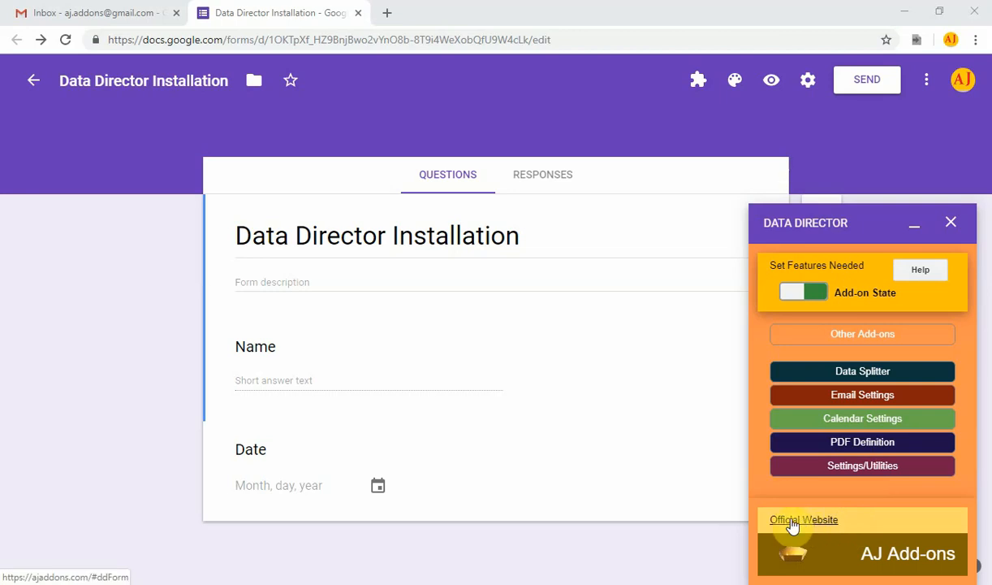
View the Other Add-ons list and the Data Director help on the ON/OFF toggle, closing each one.
{"action": "left_click", "coordinate": [862, 339]}
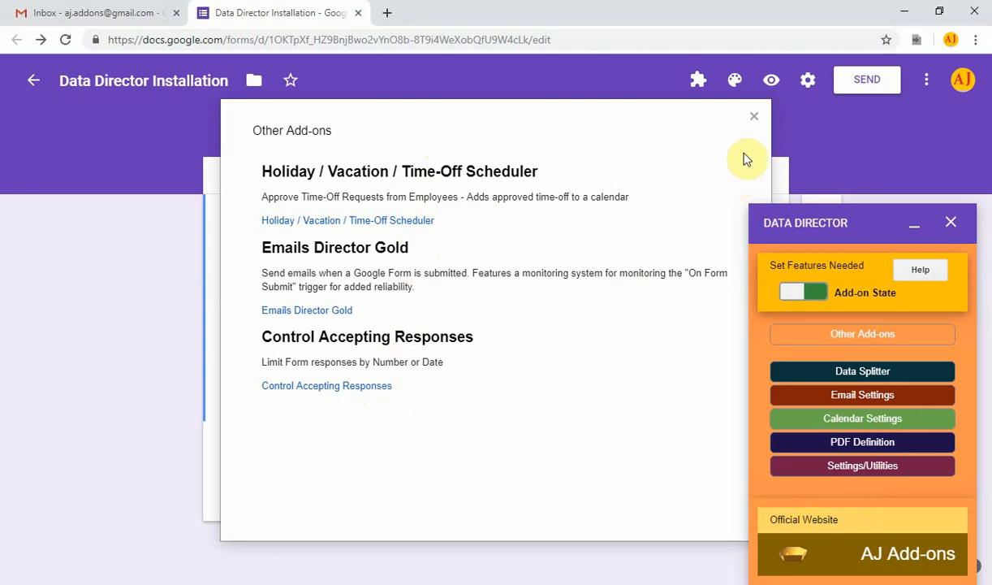
{"action": "left_click", "coordinate": [755, 120]}
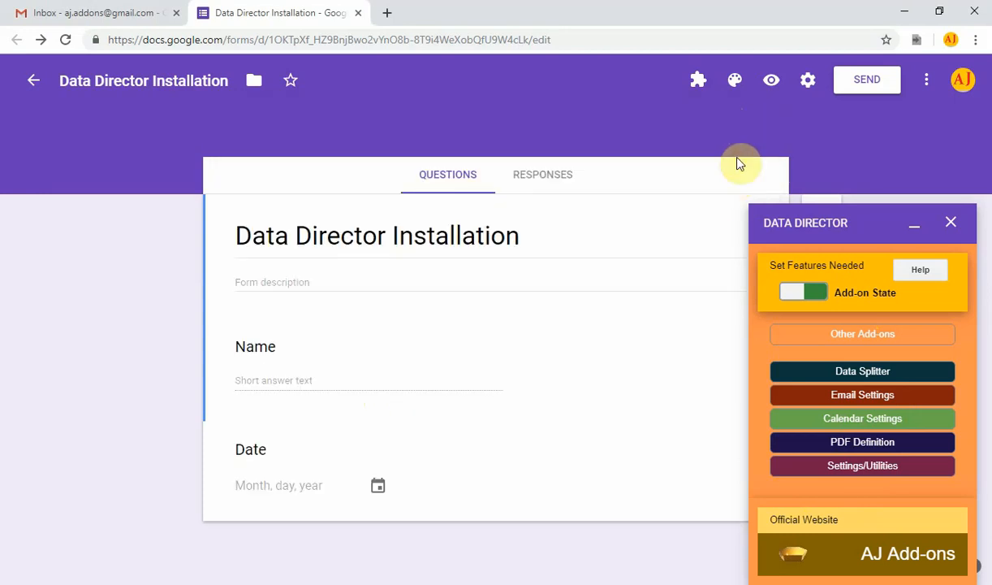
{"action": "left_click", "coordinate": [923, 271]}
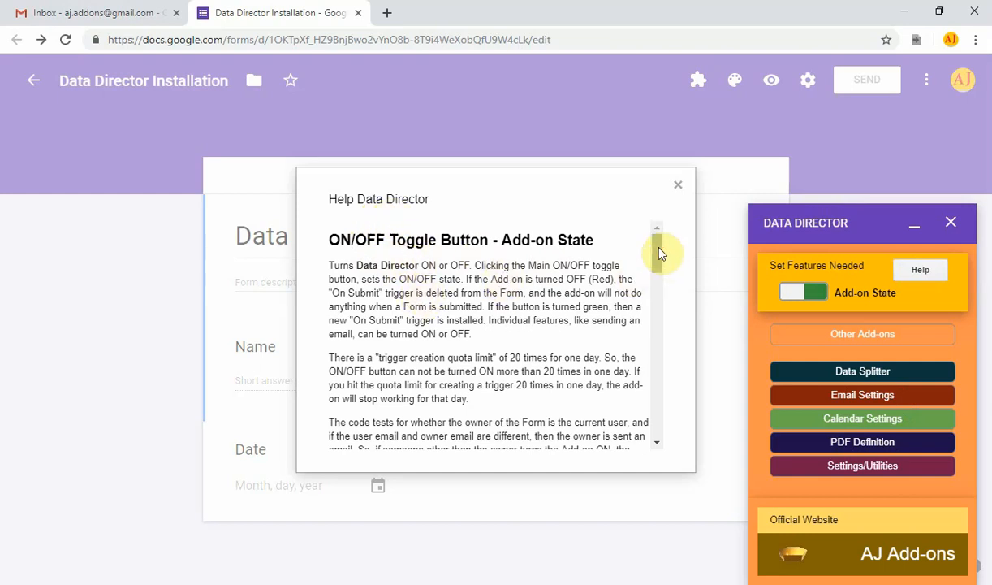
{"action": "left_click_drag", "start_coordinate": [660, 253], "coordinate": [663, 227]}
{"action": "left_click", "coordinate": [678, 187]}
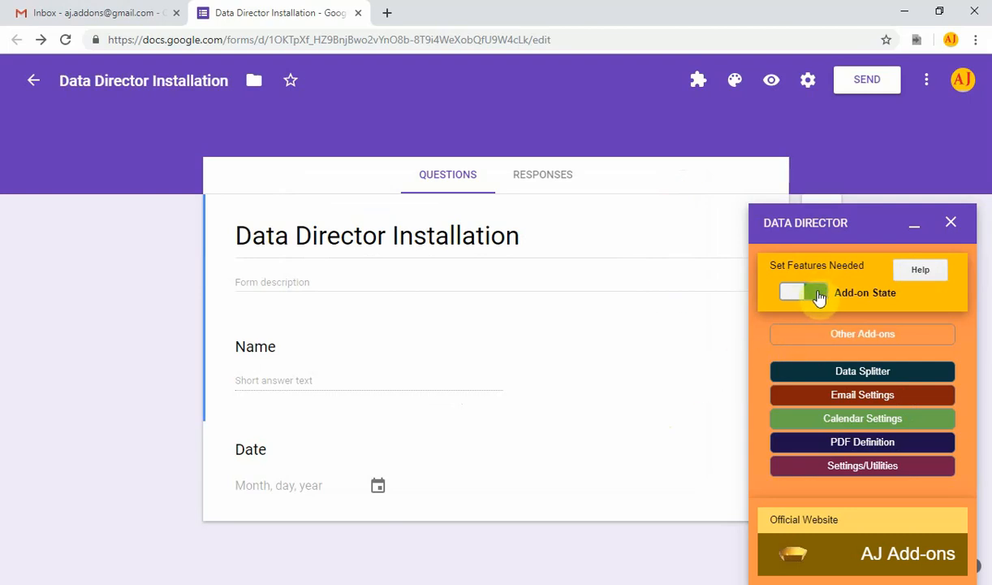
Open the add-on's Official Website to view the Data Director for Forms page.
{"action": "left_click", "coordinate": [806, 522]}
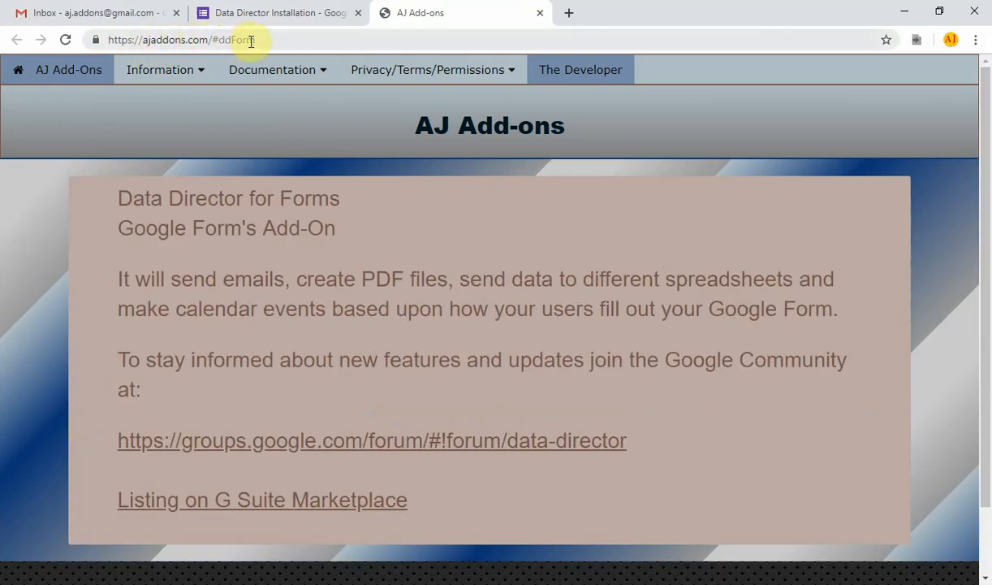
{"action": "mouse_move", "coordinate": [276, 70]}
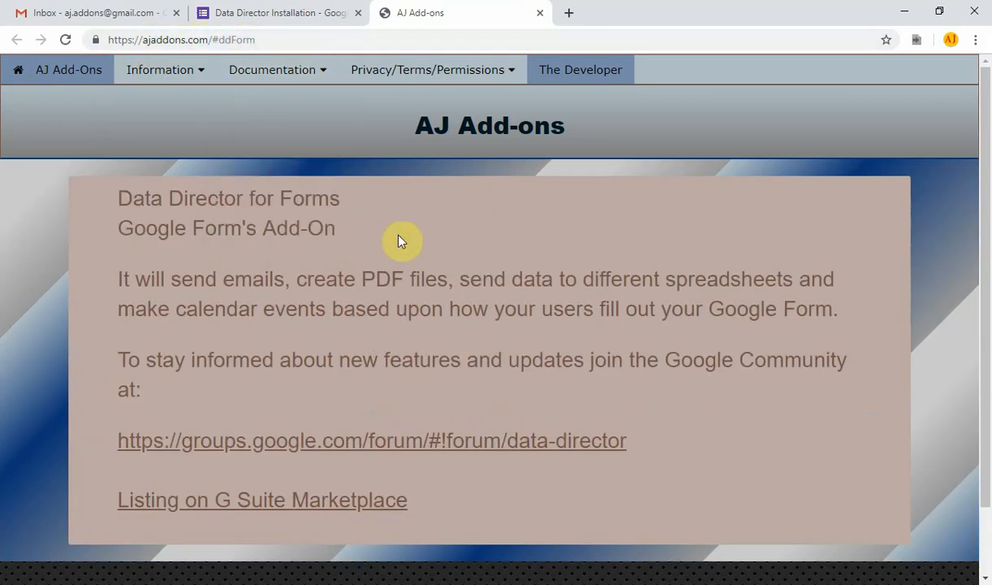
Look through the privacy, terms and permissions options on the AJ Add-ons website.
{"action": "mouse_move", "coordinate": [458, 76]}
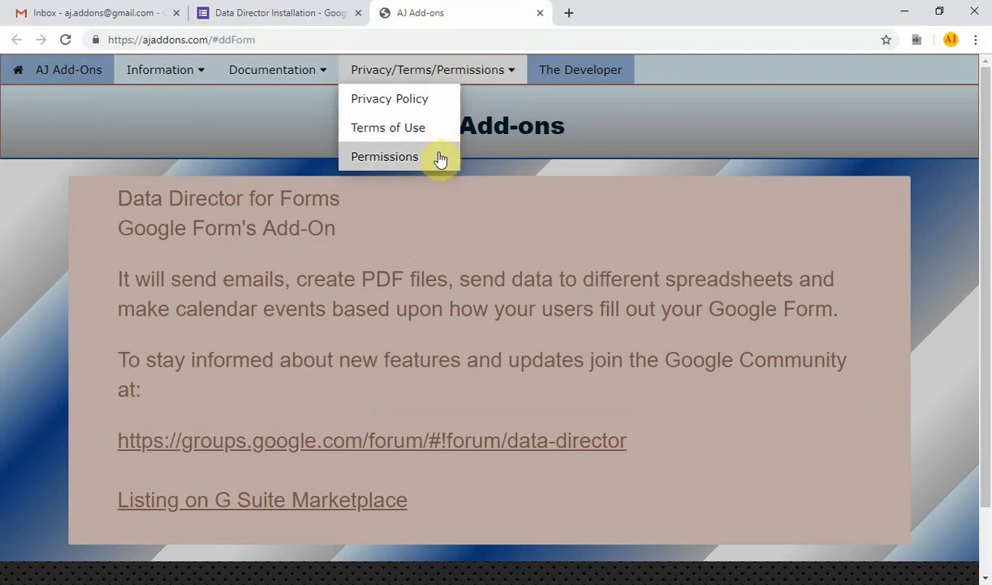
{"action": "left_click", "coordinate": [444, 103]}
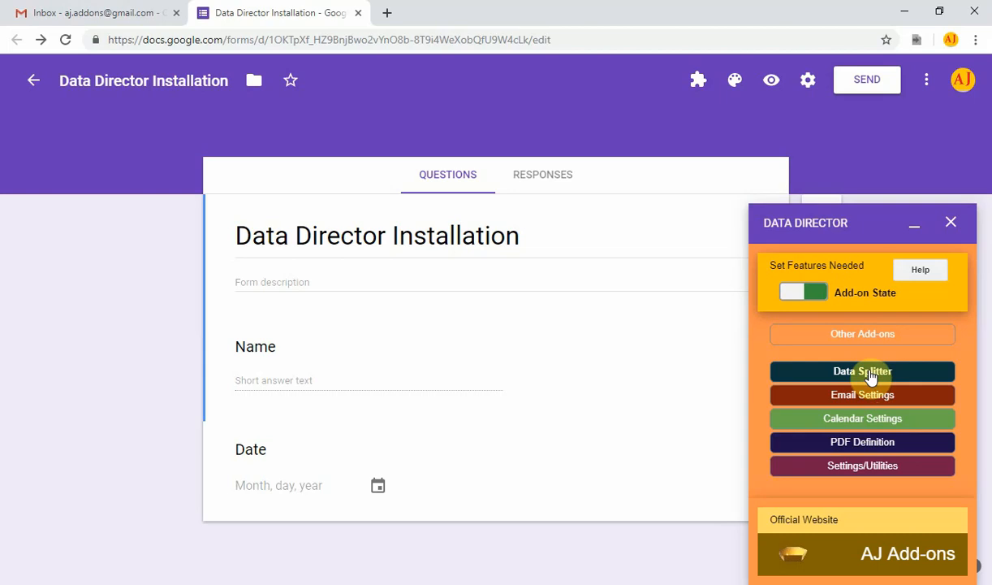
Open the Data Splitter in the Data Director add-on and view the help for Advanced Data Splitting, closing it again.
{"action": "left_click", "coordinate": [865, 372]}
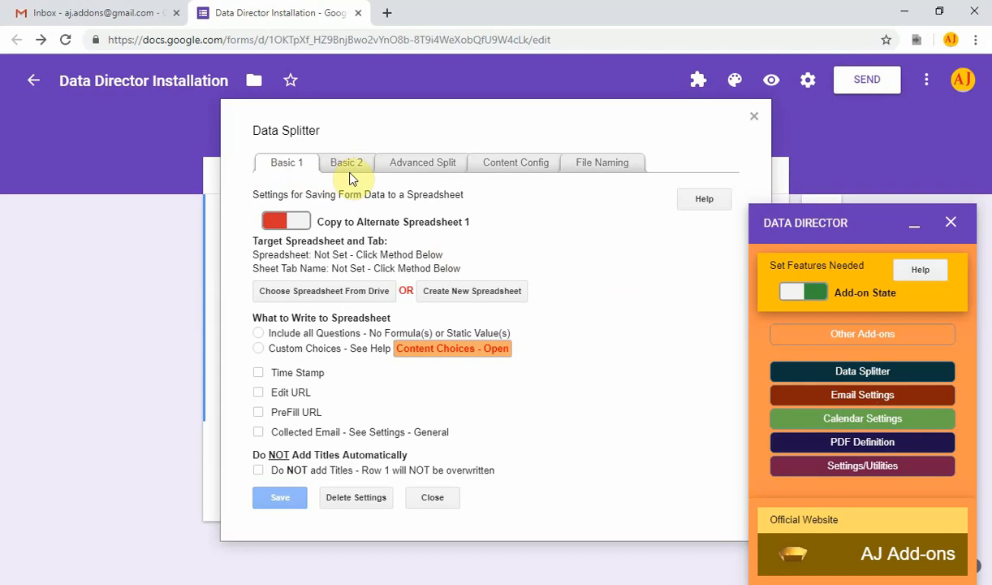
{"action": "left_click", "coordinate": [423, 164]}
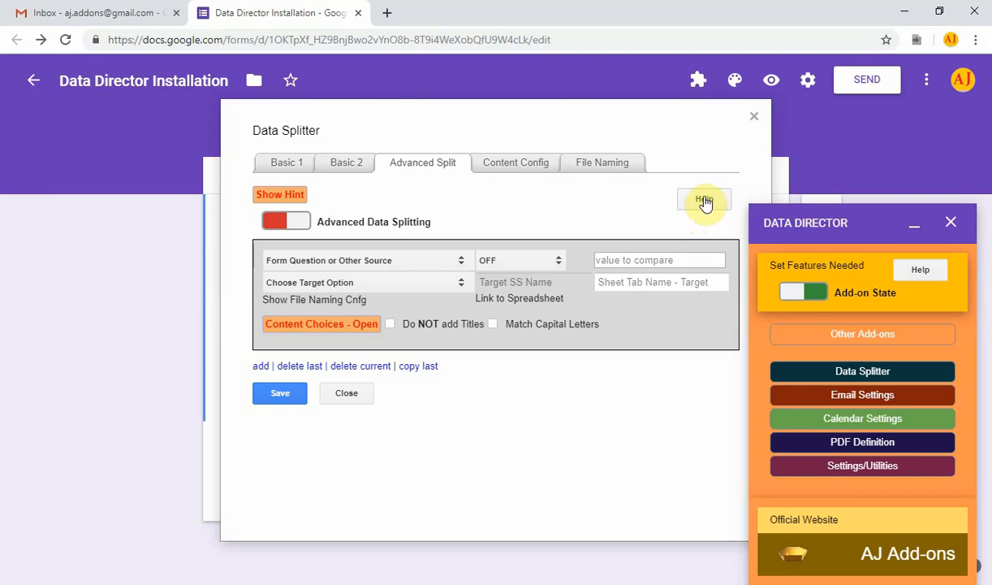
{"action": "left_click", "coordinate": [704, 200]}
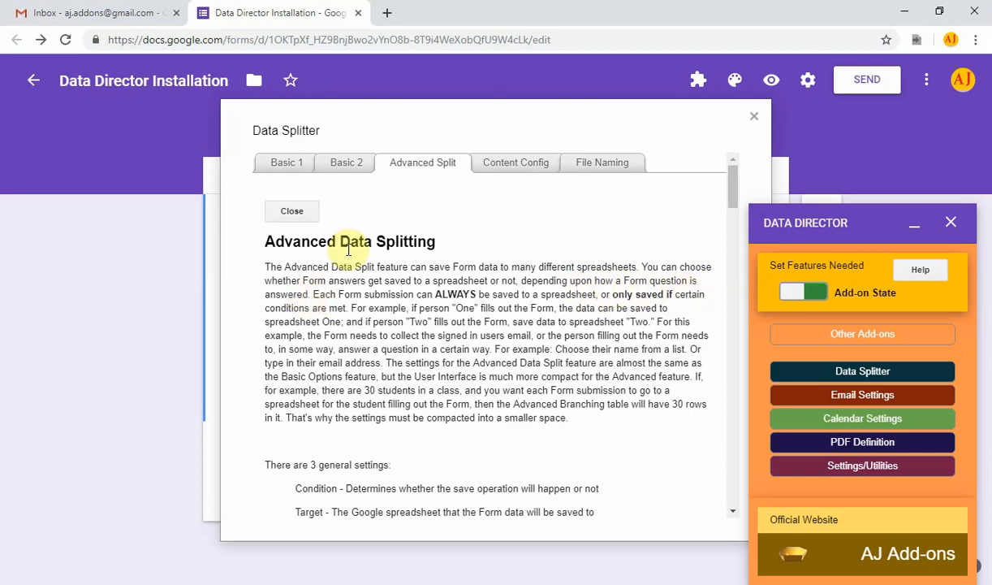
{"action": "left_click", "coordinate": [286, 211]}
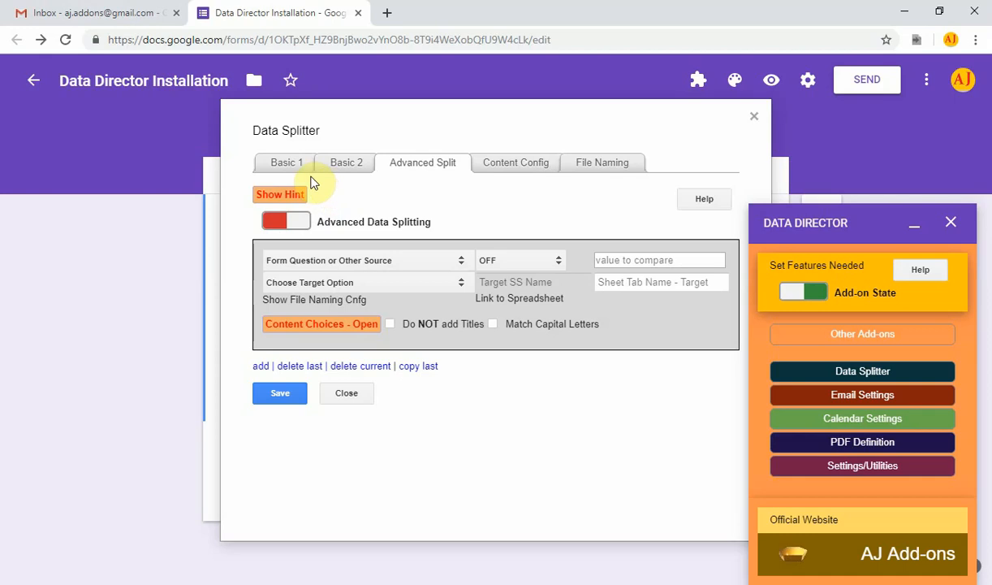
Turn on Copy to Alternate Spreadsheet 1 in the Data Splitter's Basic 1 settings.
{"action": "left_click", "coordinate": [285, 163]}
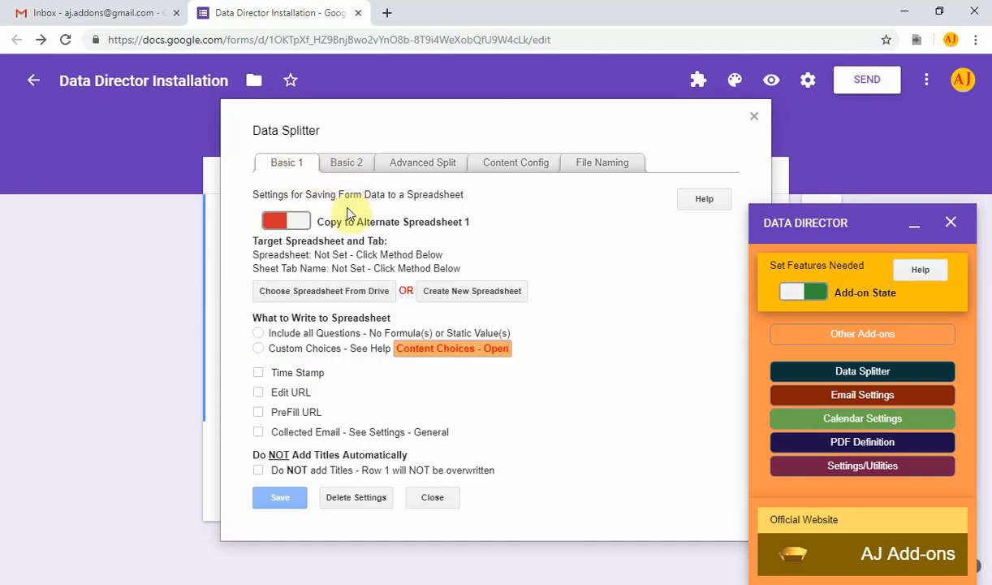
{"action": "left_click", "coordinate": [300, 223]}
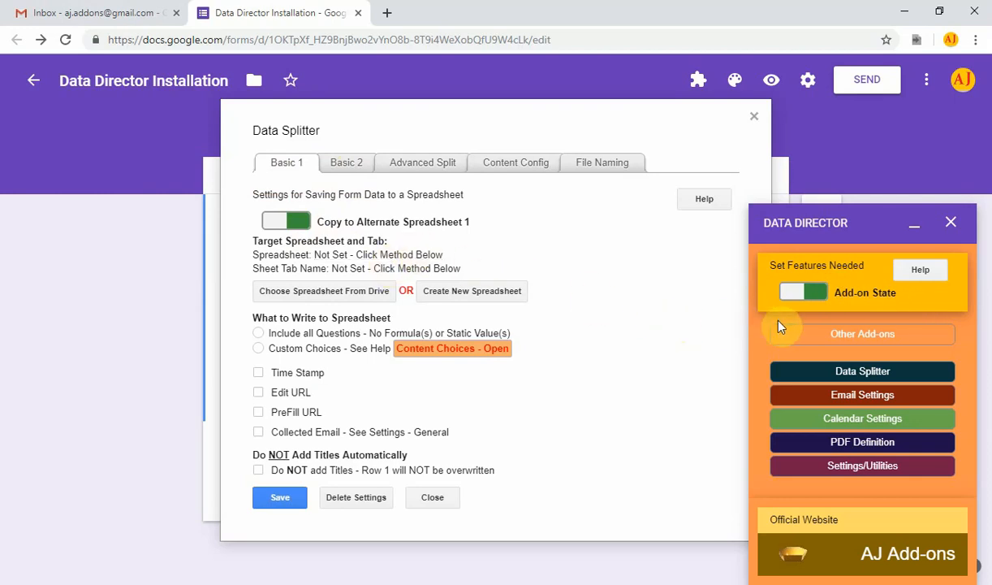
{"action": "left_click", "coordinate": [277, 224]}
{"action": "left_click", "coordinate": [298, 224]}
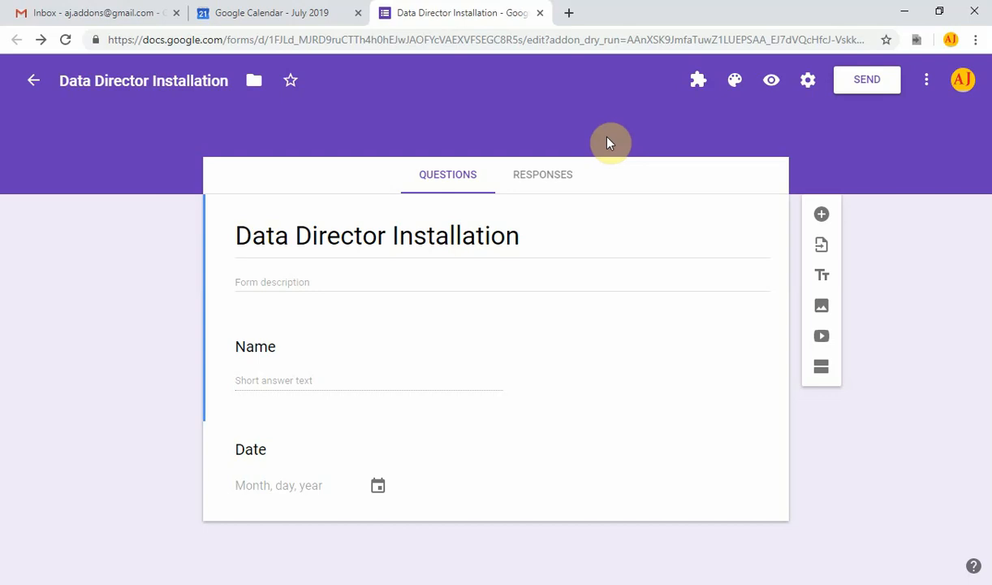
Open the Calendar Settings from Data Director's Settings and Info, and turn on New Calendar Event State for New Event One.
{"action": "left_click", "coordinate": [696, 80]}
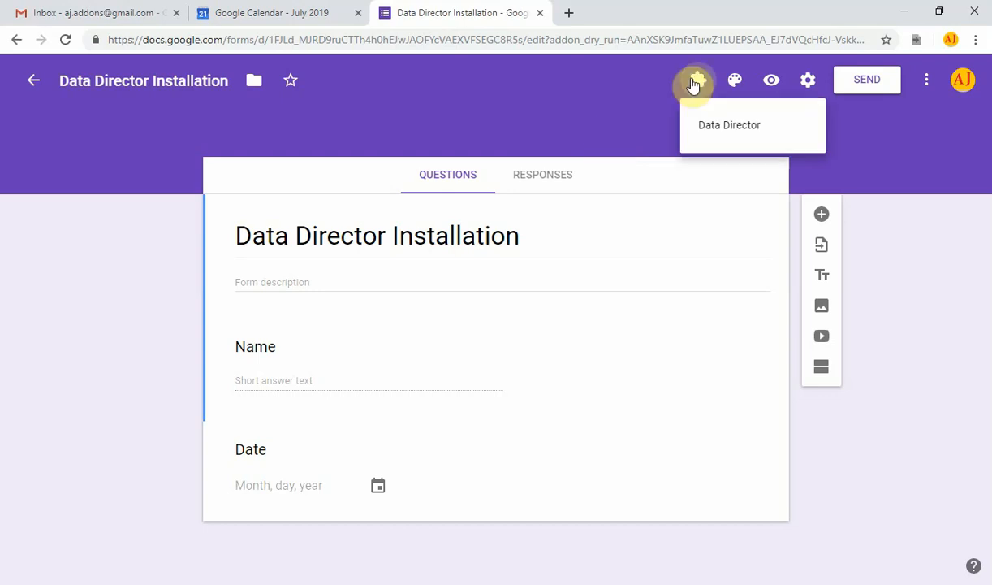
{"action": "left_click", "coordinate": [716, 134]}
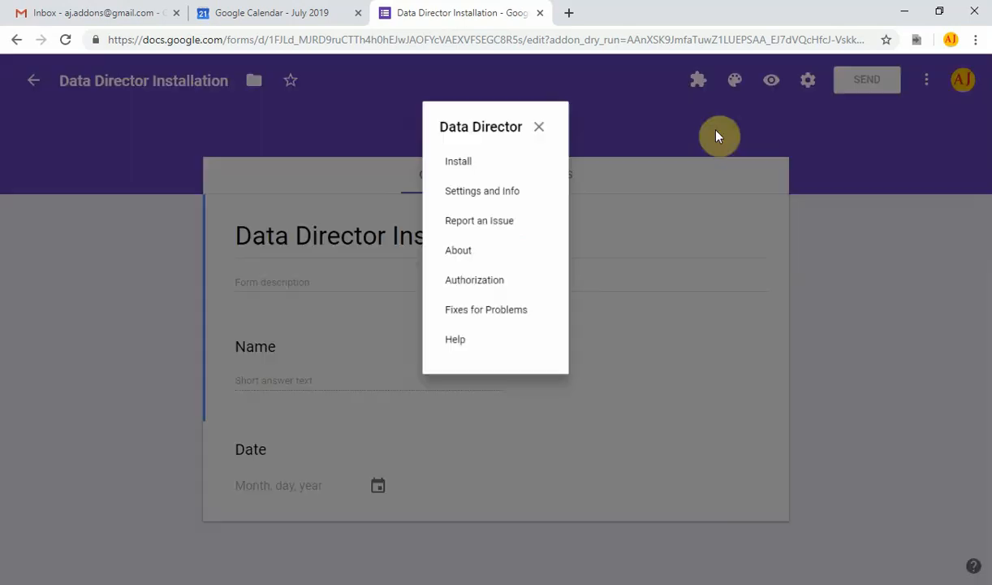
{"action": "left_click", "coordinate": [479, 189]}
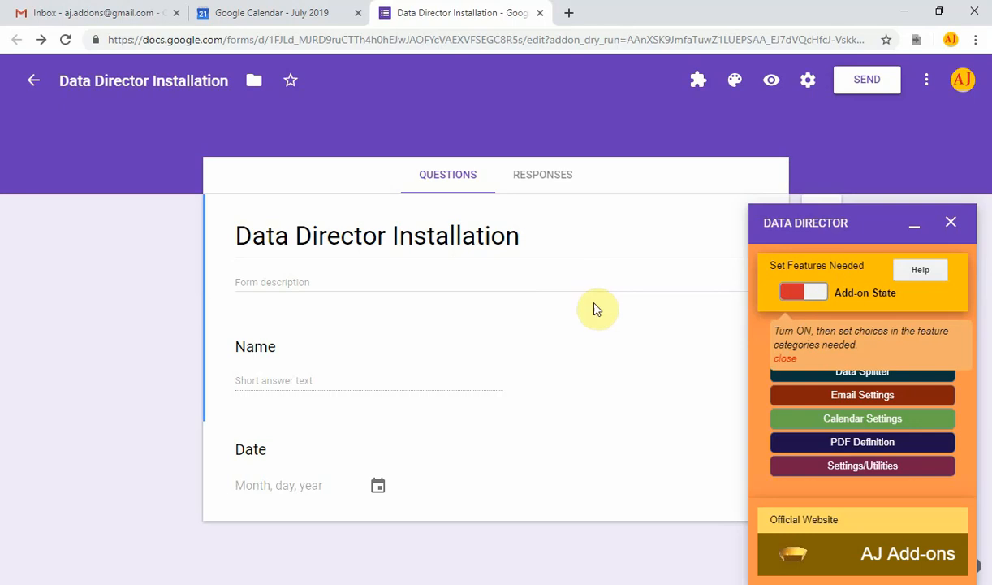
{"action": "left_click", "coordinate": [865, 423]}
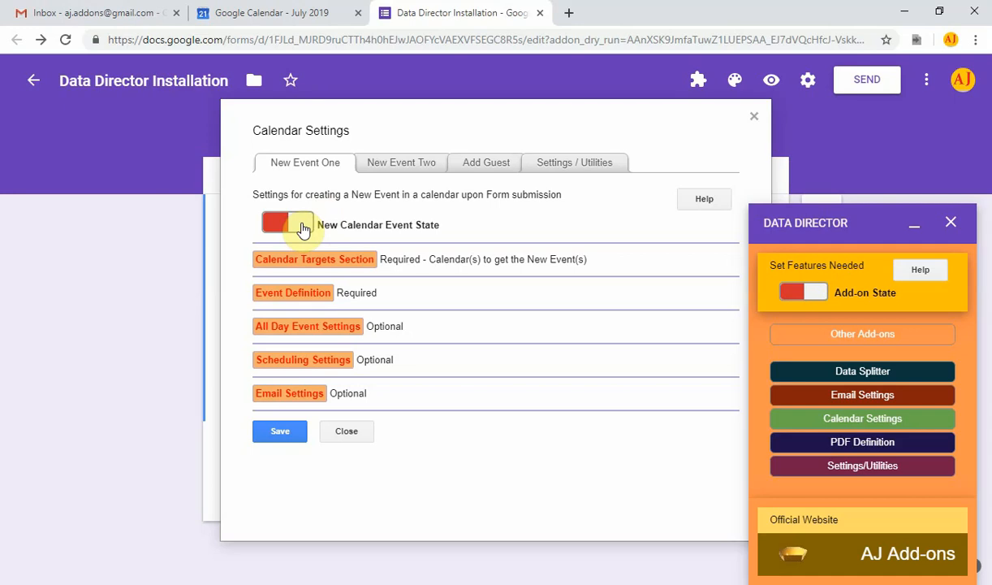
{"action": "left_click", "coordinate": [306, 227]}
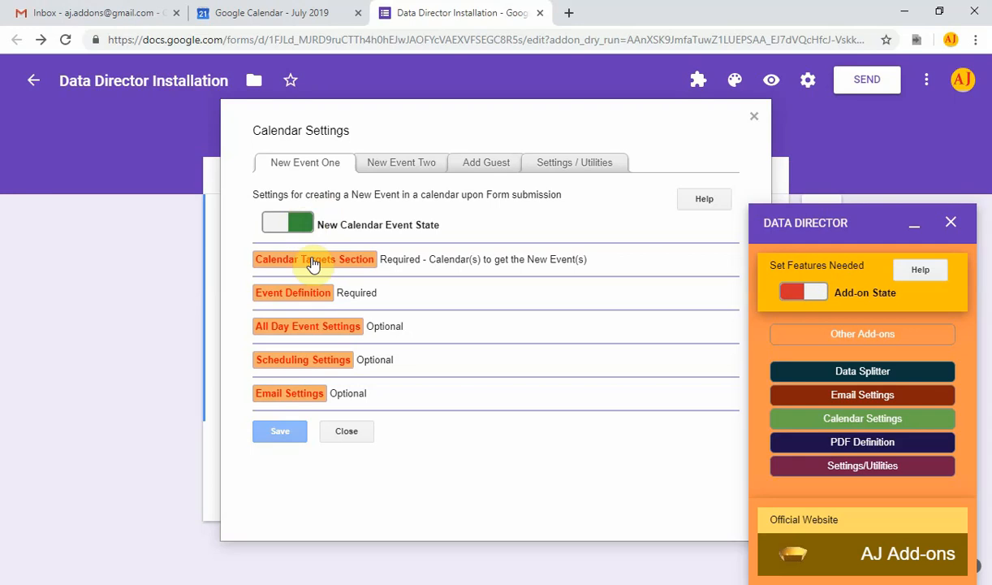
Add the account's own e-mail calendar and Time Off Approved Requests as static calendar targets, and collapse the static list.
{"action": "left_click", "coordinate": [313, 263]}
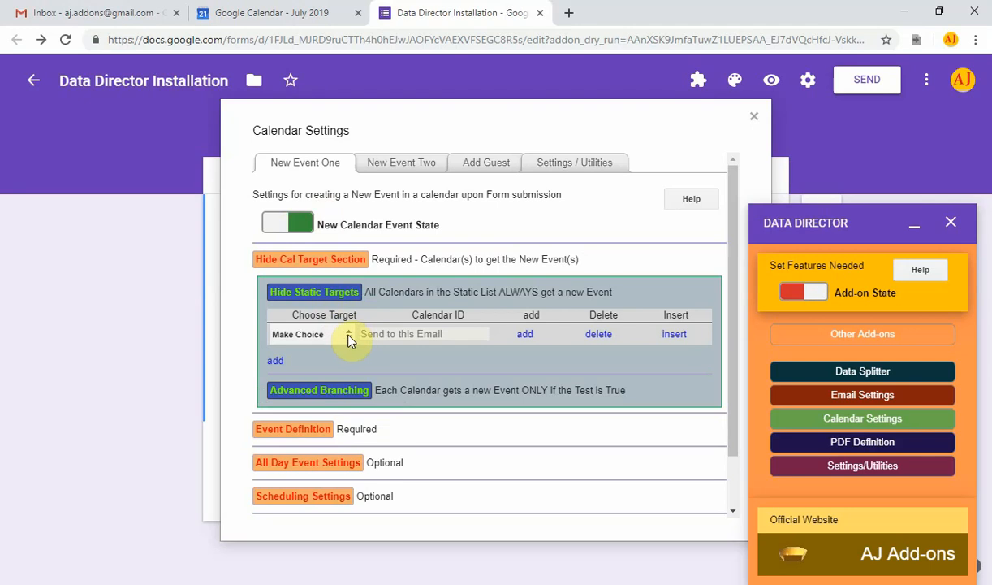
{"action": "left_click", "coordinate": [349, 337]}
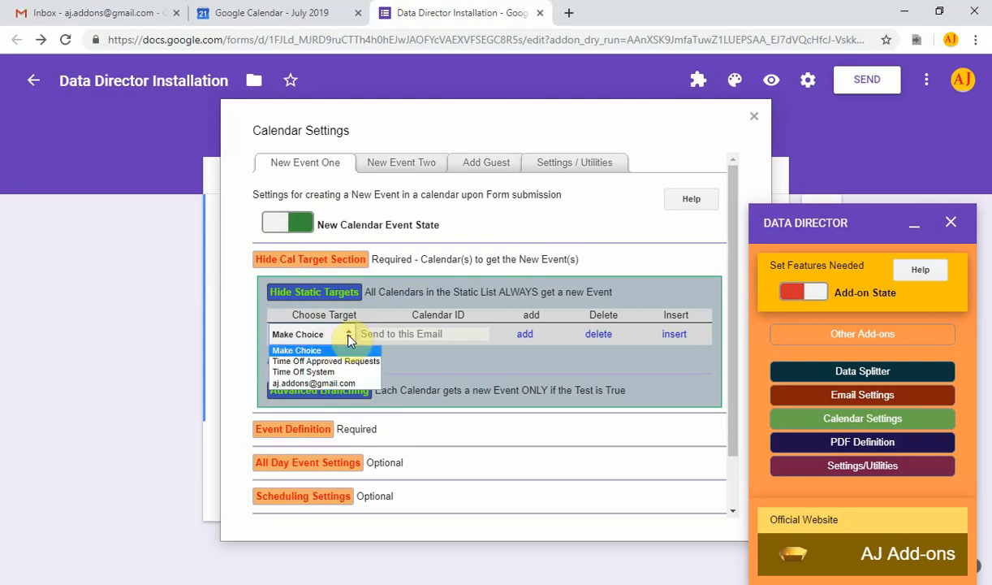
{"action": "left_click", "coordinate": [325, 384]}
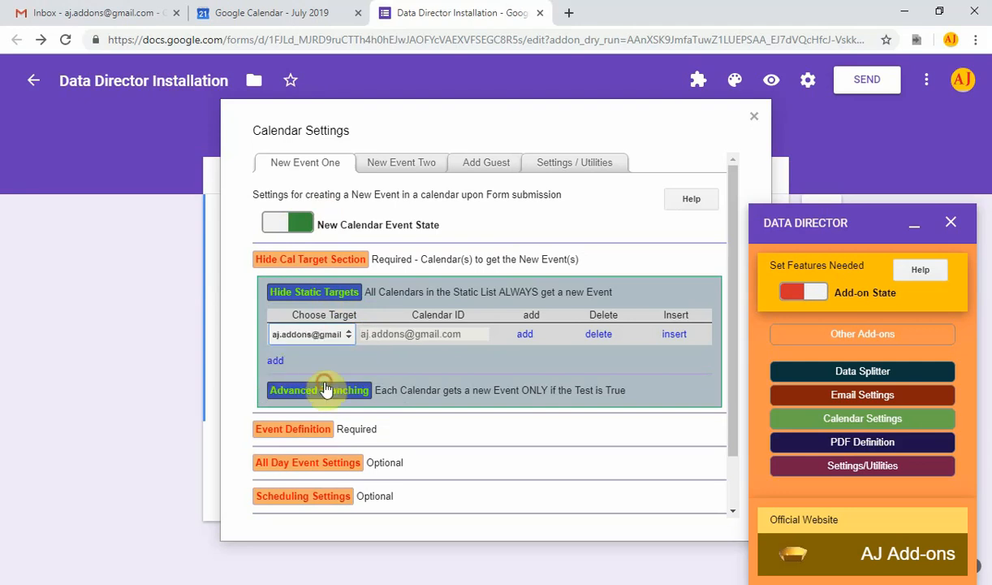
{"action": "left_click", "coordinate": [525, 336]}
{"action": "left_click", "coordinate": [347, 357]}
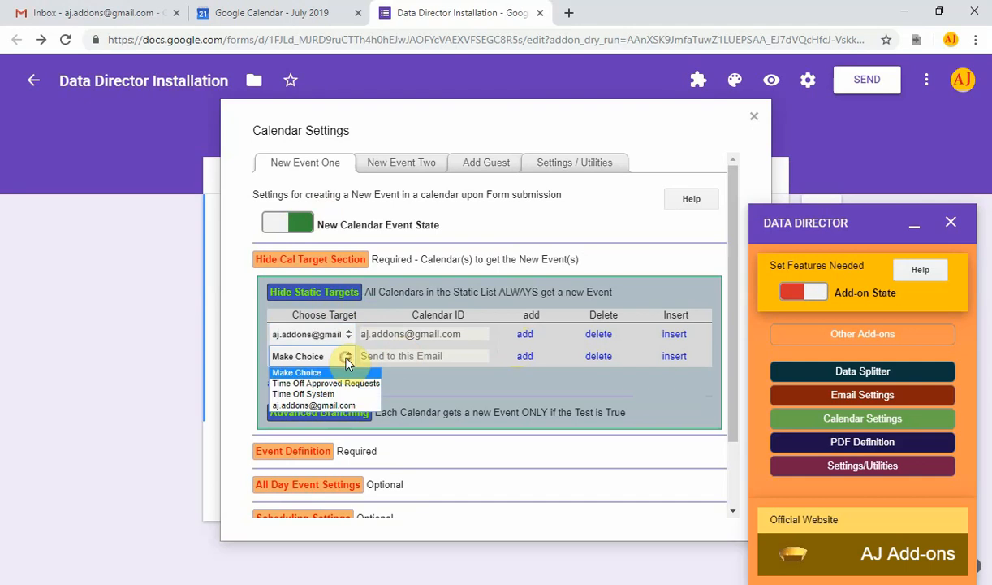
{"action": "left_click", "coordinate": [332, 383]}
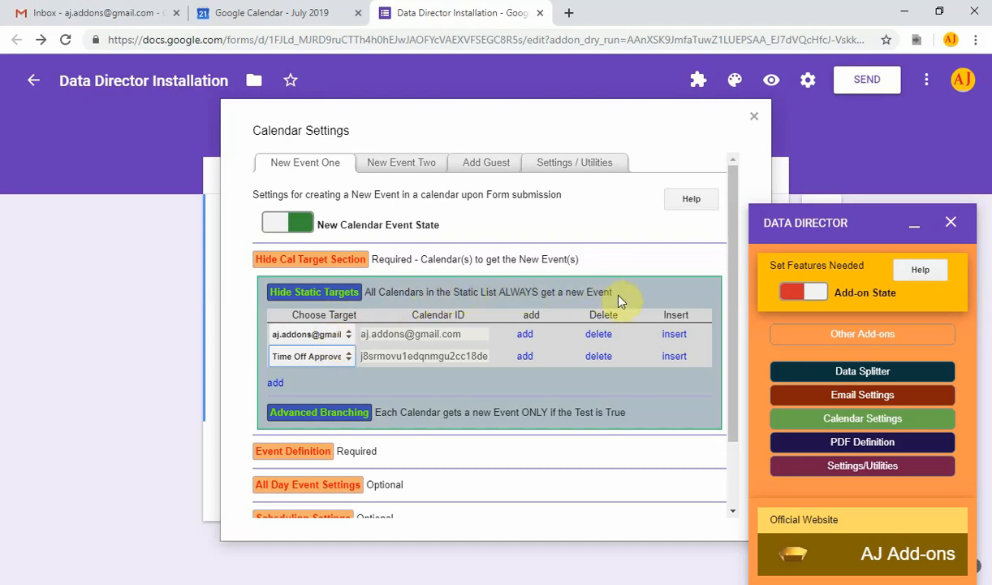
{"action": "left_click", "coordinate": [335, 294]}
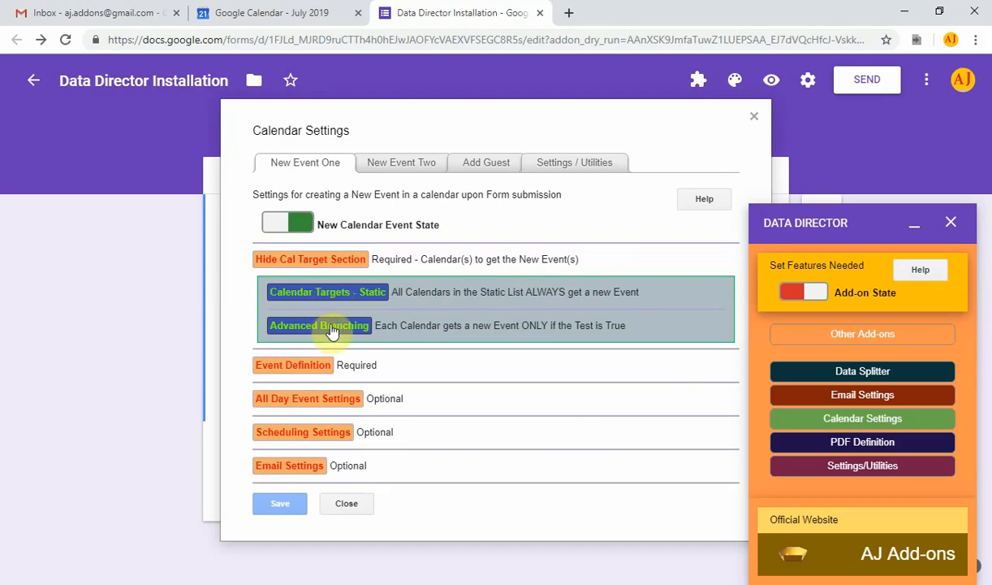
Define an Advanced Branching rule sending an event to the account's e-mail calendar when the Name answer contains a person's first name.
{"action": "left_click", "coordinate": [333, 328]}
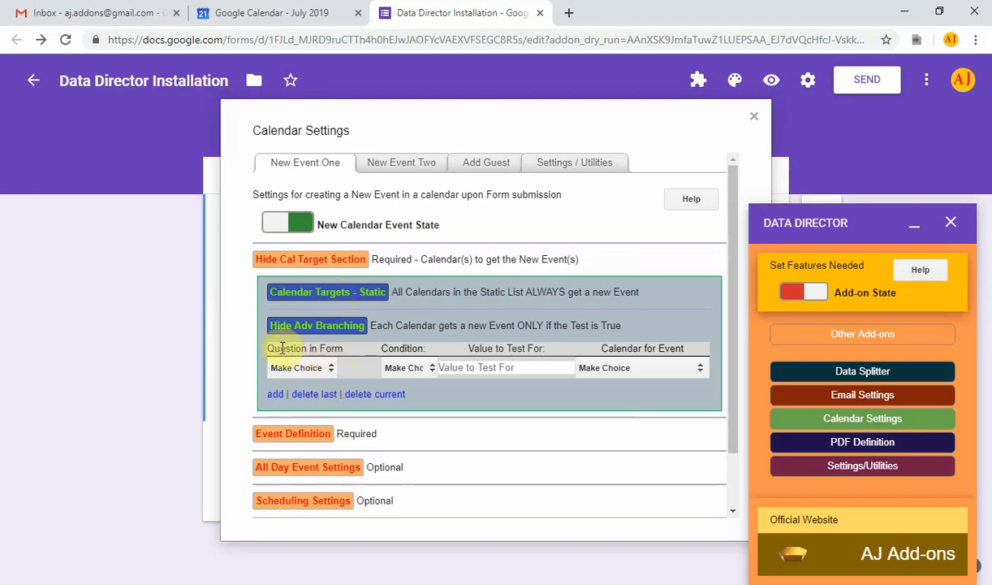
{"action": "left_click", "coordinate": [331, 369]}
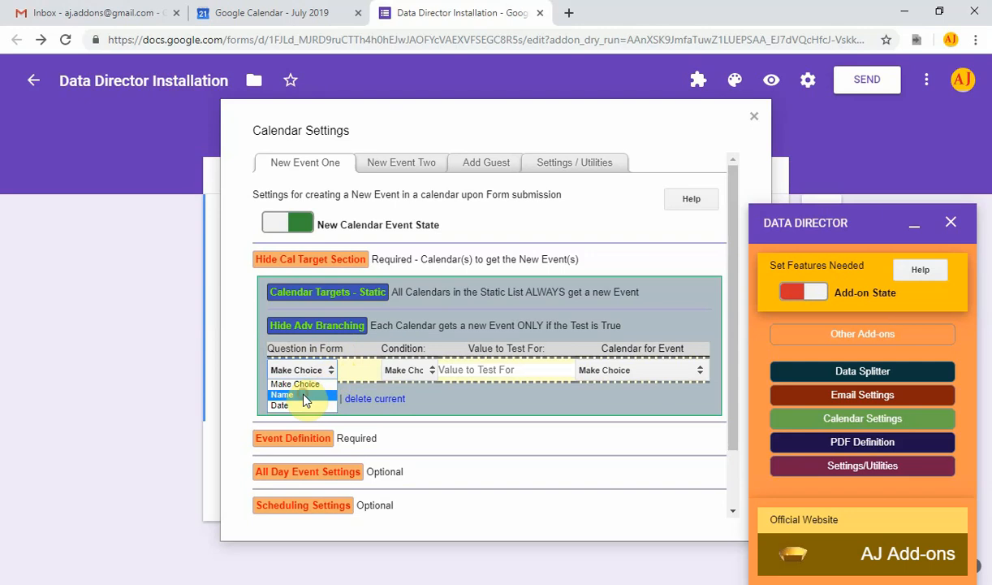
{"action": "left_click", "coordinate": [304, 395]}
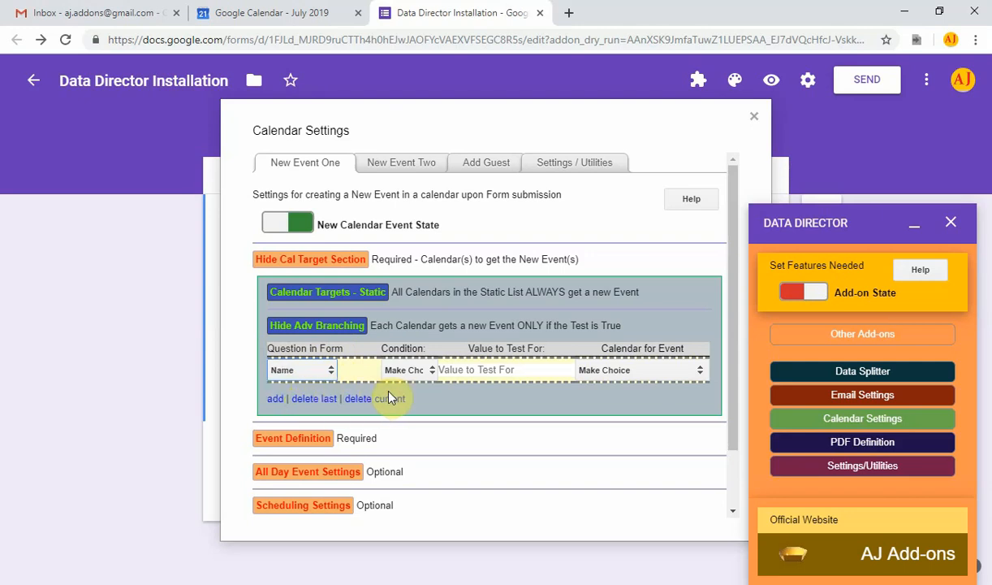
{"action": "left_click", "coordinate": [433, 373]}
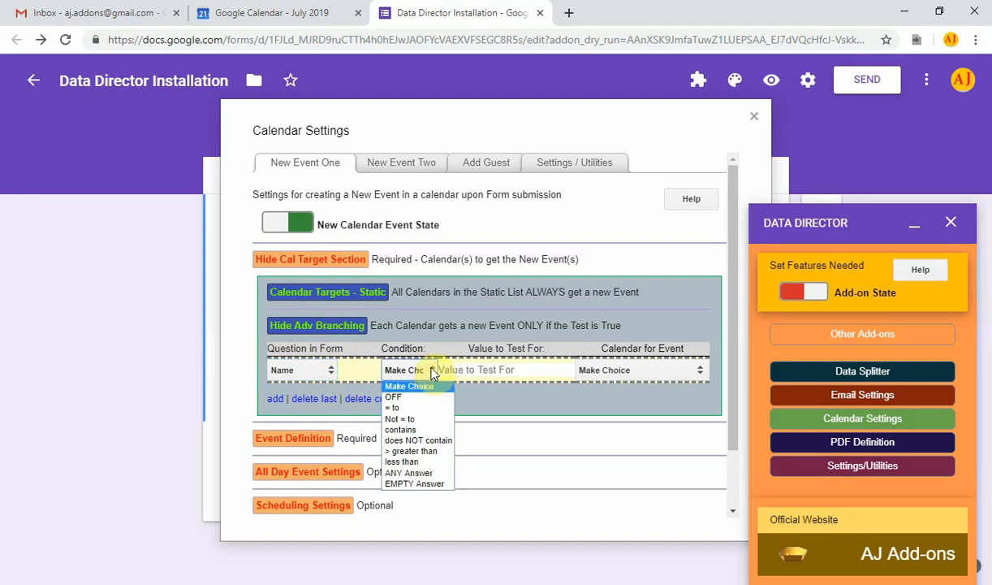
{"action": "left_click", "coordinate": [420, 432]}
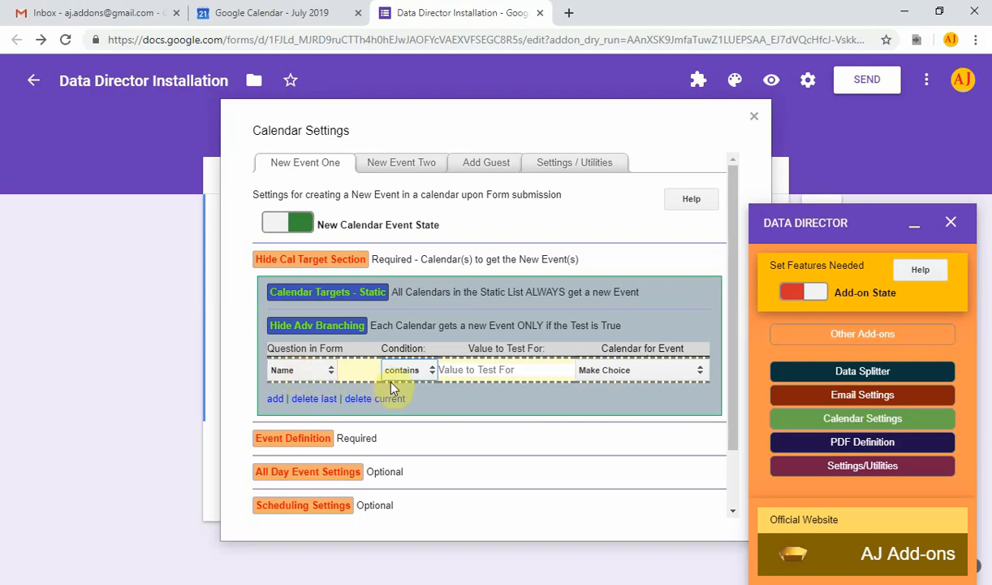
{"action": "left_click", "coordinate": [451, 369]}
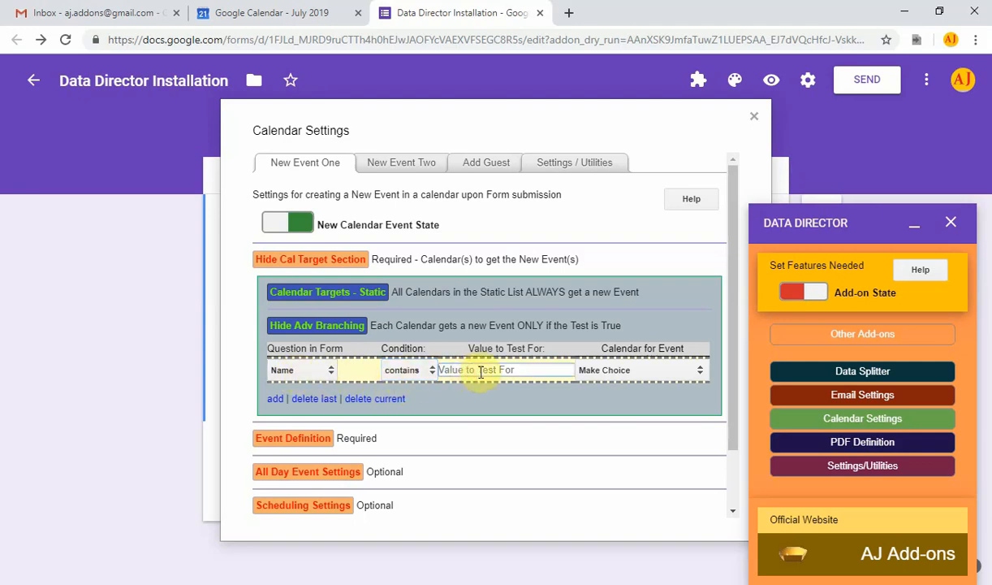
{"action": "type", "text": "Alan"}
{"action": "key", "text": "Tab"}
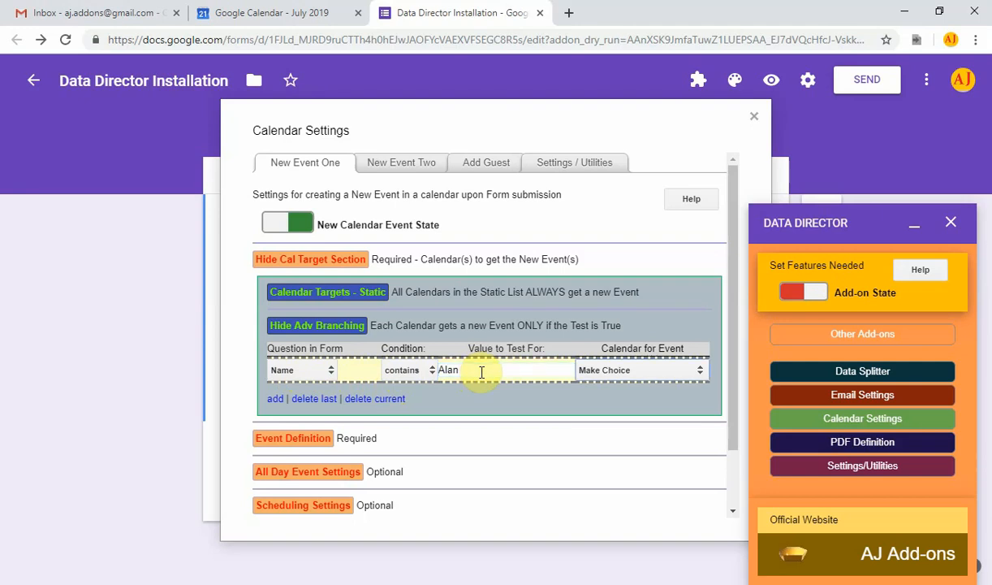
{"action": "left_click", "coordinate": [698, 370]}
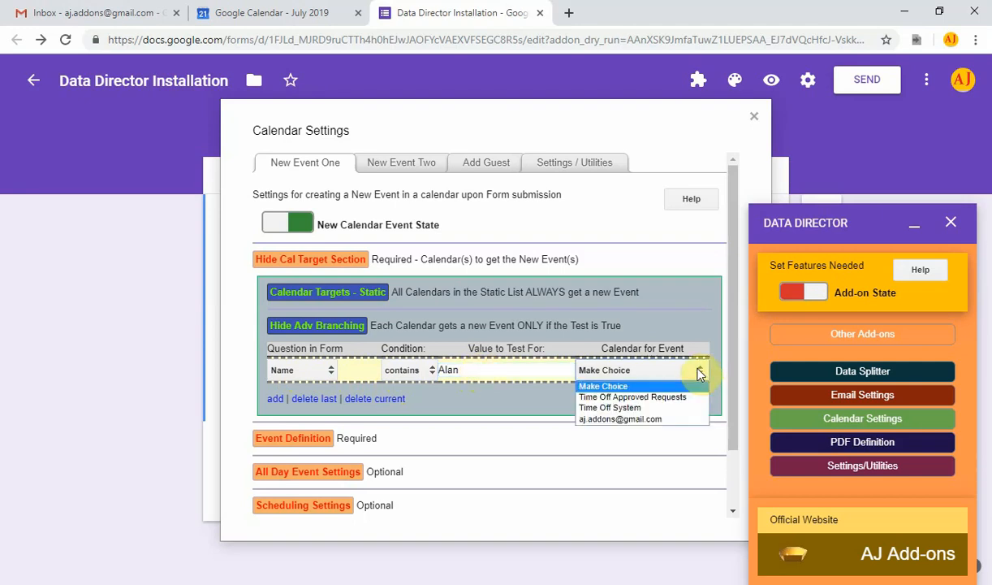
{"action": "left_click", "coordinate": [632, 418]}
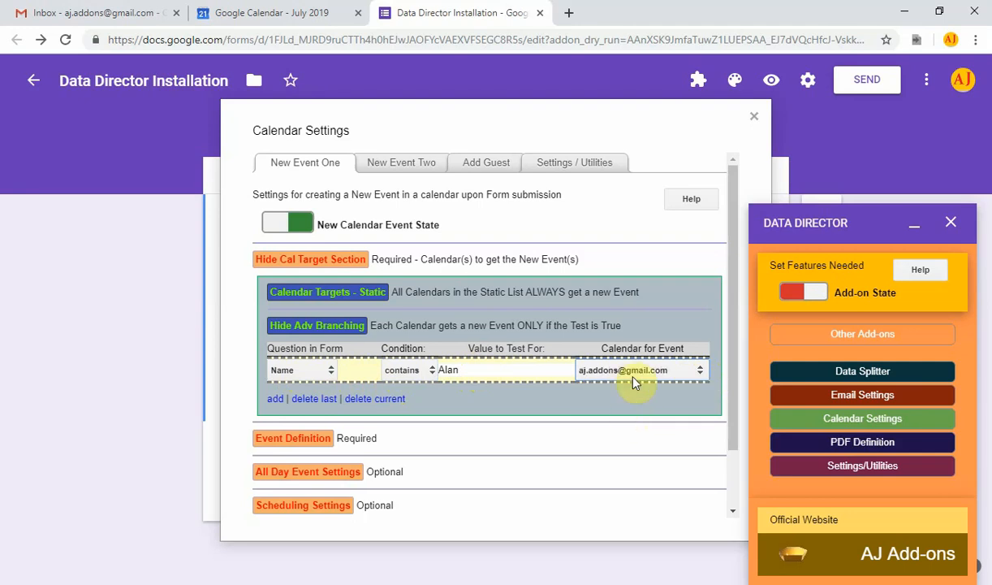
Add two blank Advanced Branching rows, delete both again and collapse the branching section.
{"action": "left_click", "coordinate": [273, 399]}
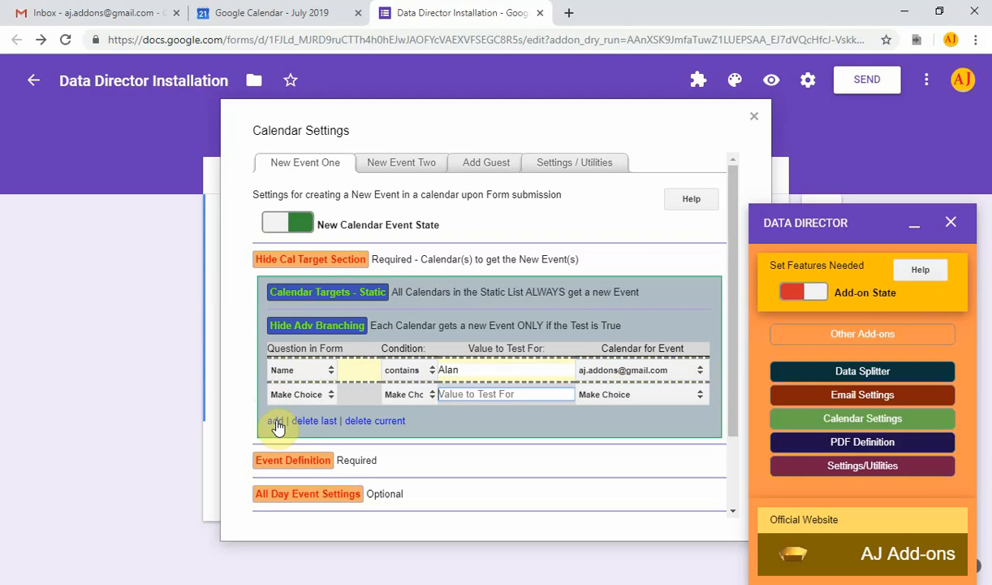
{"action": "left_click", "coordinate": [275, 418]}
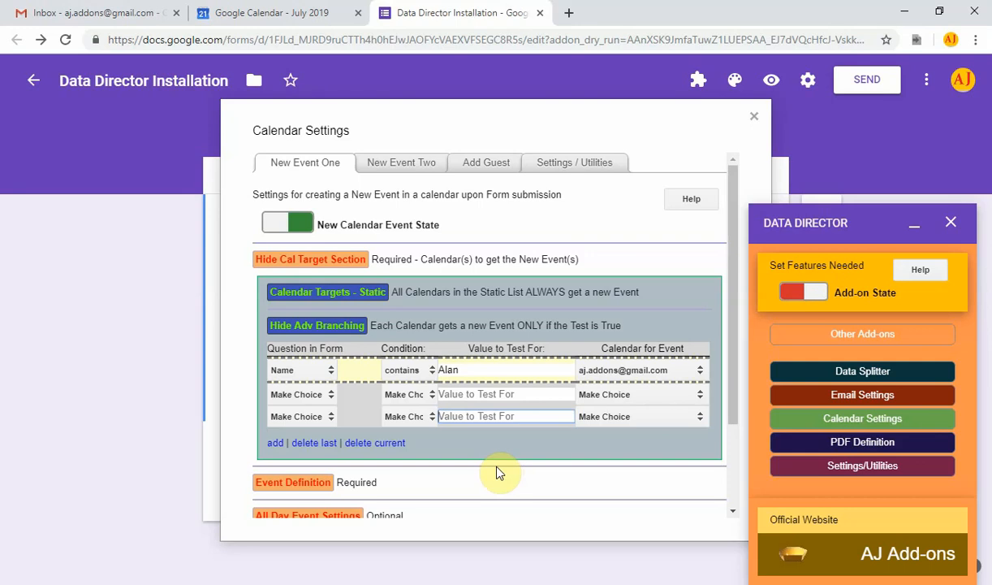
{"action": "left_click", "coordinate": [508, 414]}
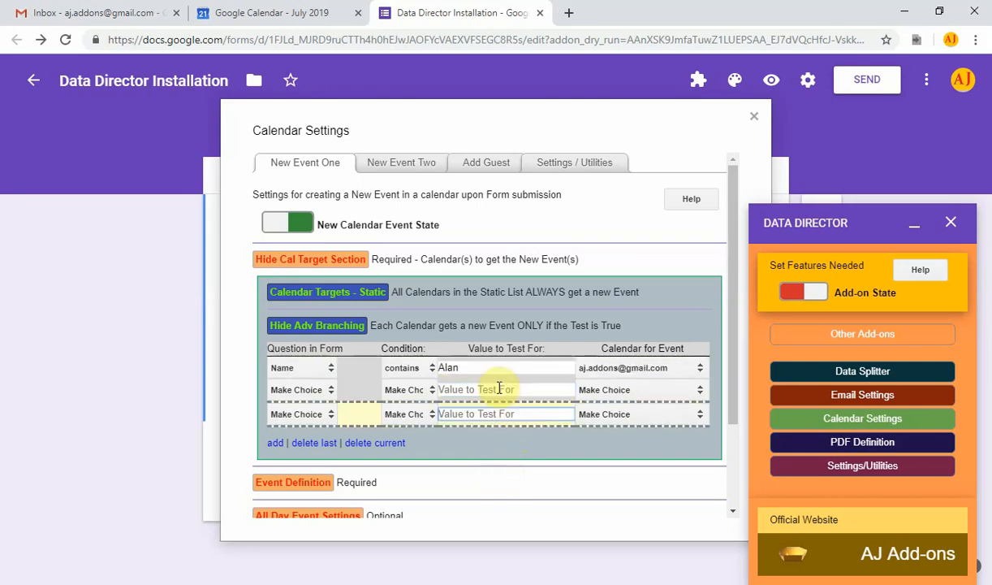
{"action": "left_click", "coordinate": [499, 389]}
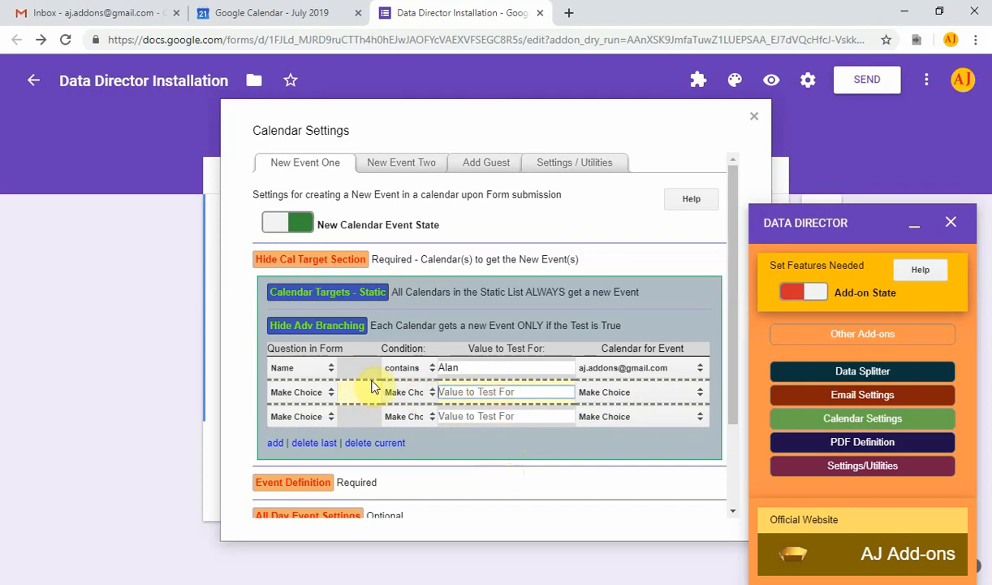
{"action": "left_click", "coordinate": [370, 446]}
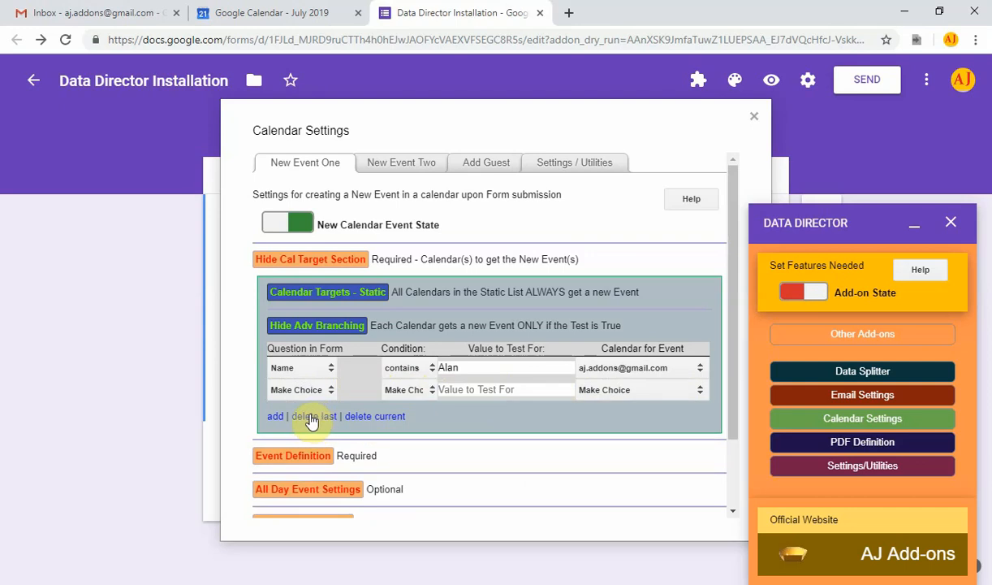
{"action": "left_click", "coordinate": [313, 417]}
{"action": "left_click", "coordinate": [316, 325]}
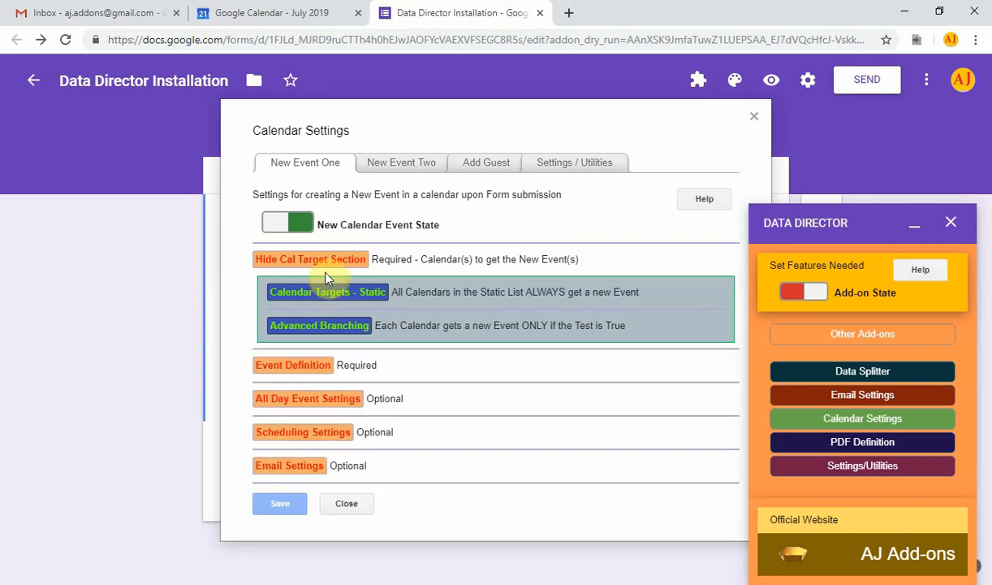
Collapse the calendar targets, open the Event Definition and set the event's Start Date source to the Date question.
{"action": "left_click", "coordinate": [337, 259]}
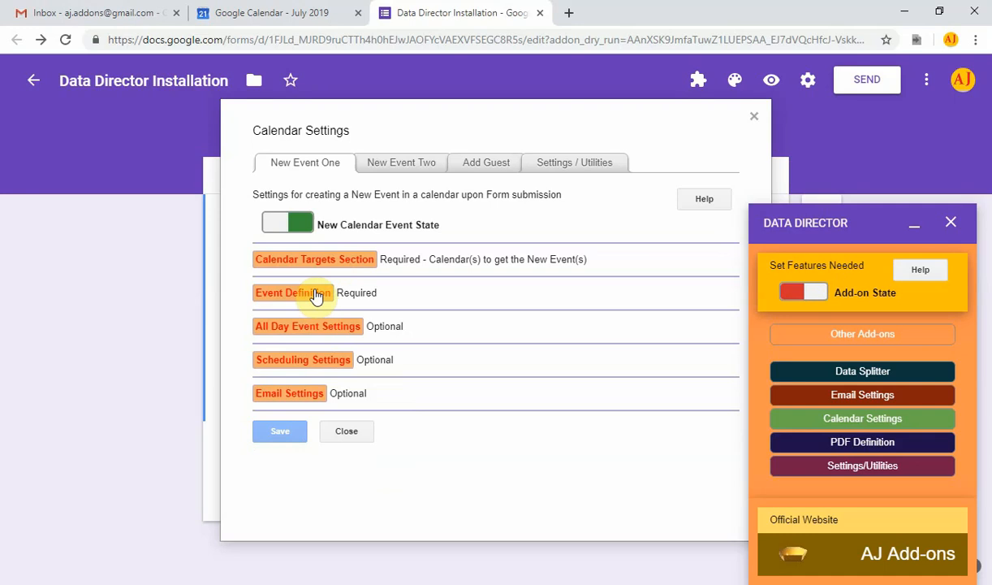
{"action": "left_click", "coordinate": [302, 291]}
{"action": "left_click", "coordinate": [326, 351]}
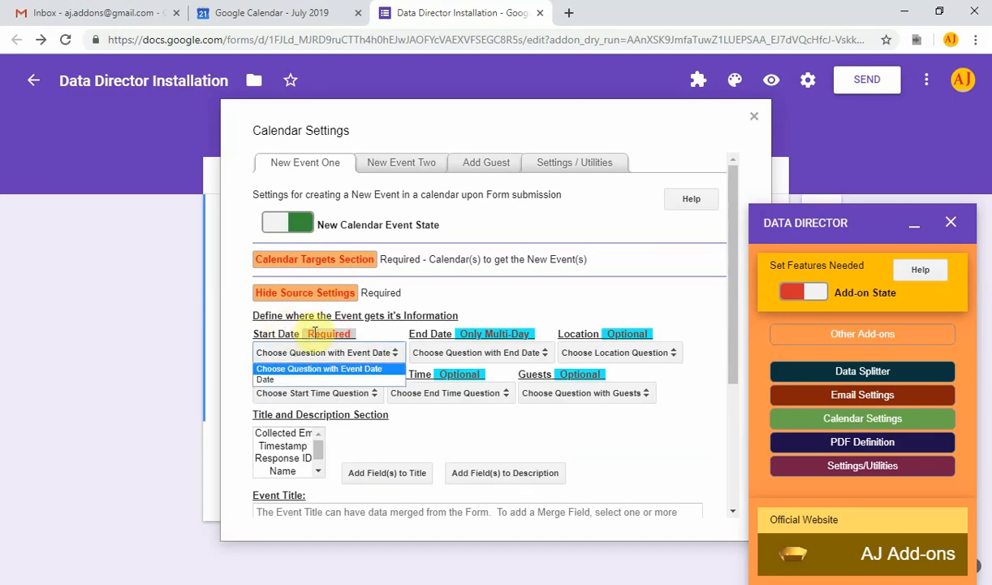
{"action": "left_click", "coordinate": [279, 380]}
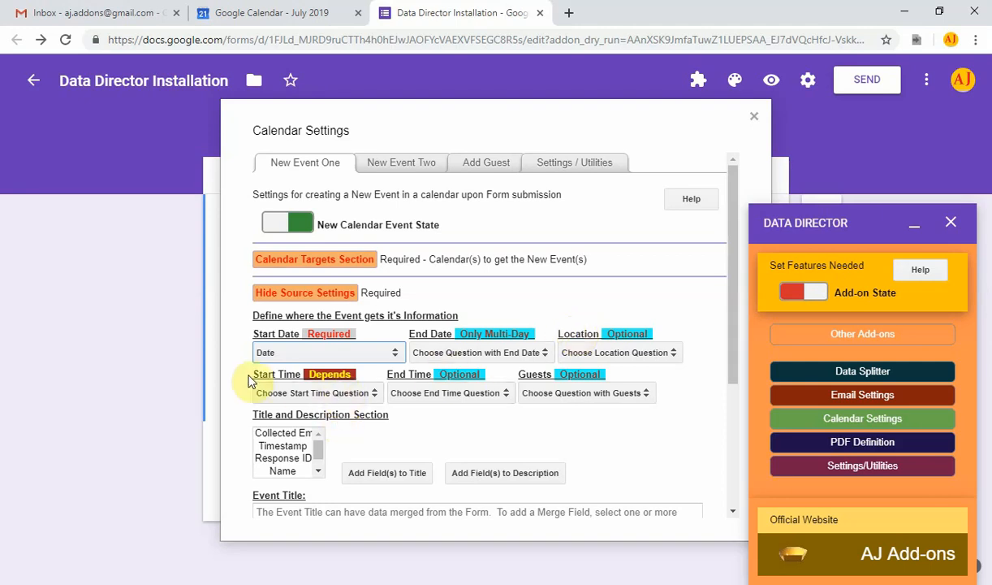
{"action": "left_click", "coordinate": [375, 393]}
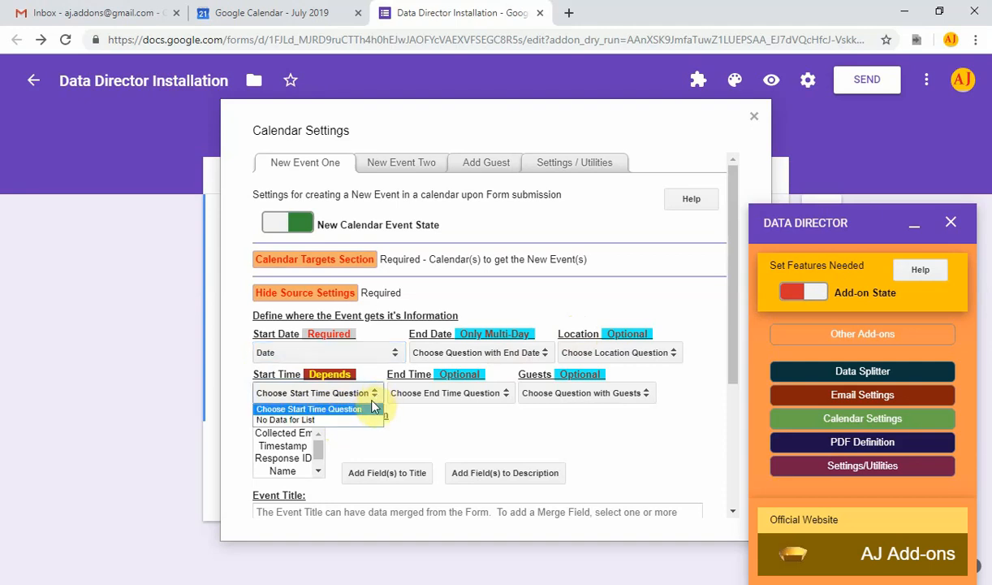
{"action": "left_click", "coordinate": [374, 395]}
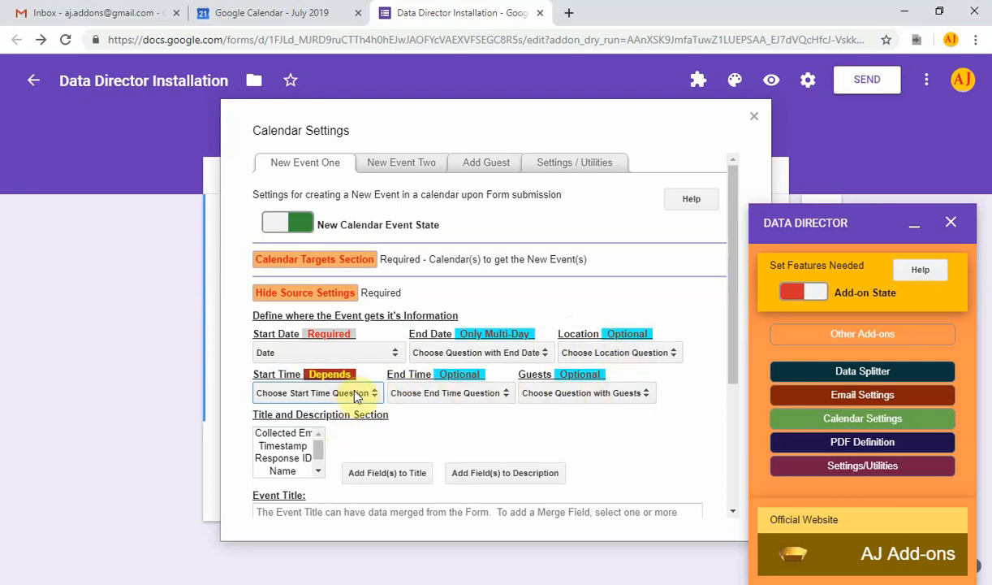
Set the Event Title to "Appointment" in the Title and Description Section.
{"action": "scroll", "coordinate": [270, 311], "scroll_direction": "down", "scroll_amount": 3}
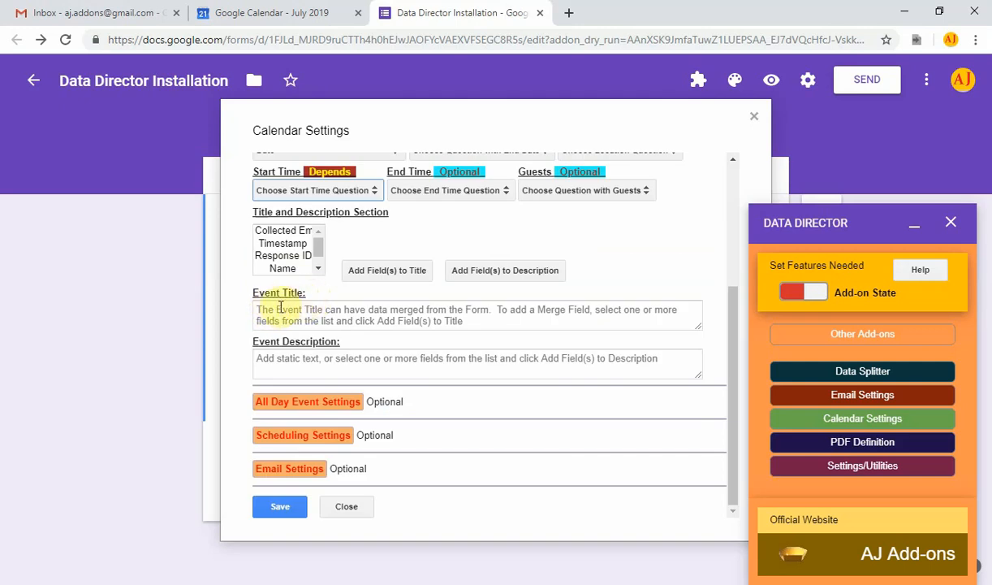
{"action": "left_click", "coordinate": [256, 311]}
{"action": "type", "text": "Appointment"}
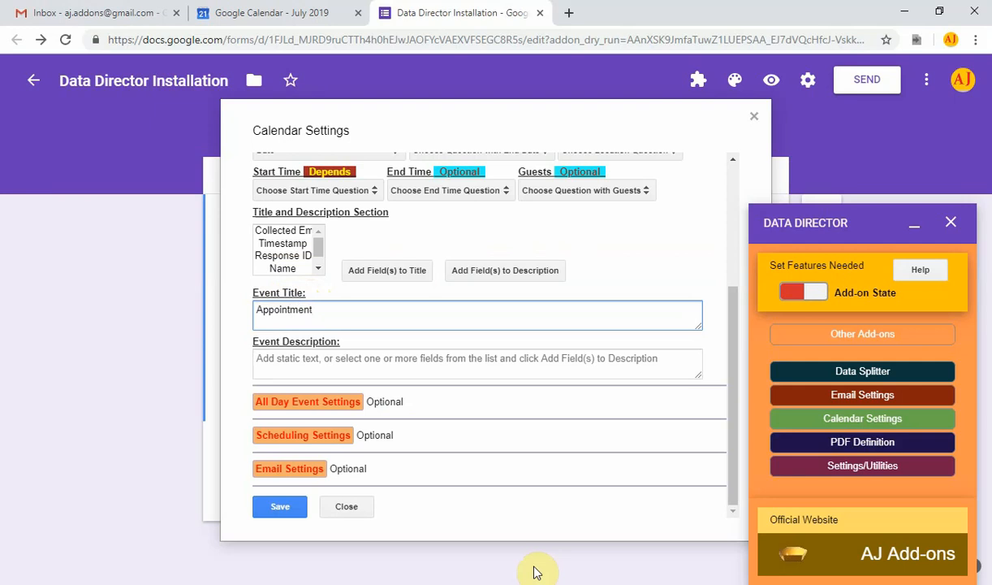
Set the Event Description to "Your appointment on" followed by the Date merge field, and collapse the event definition.
{"action": "left_click", "coordinate": [376, 358]}
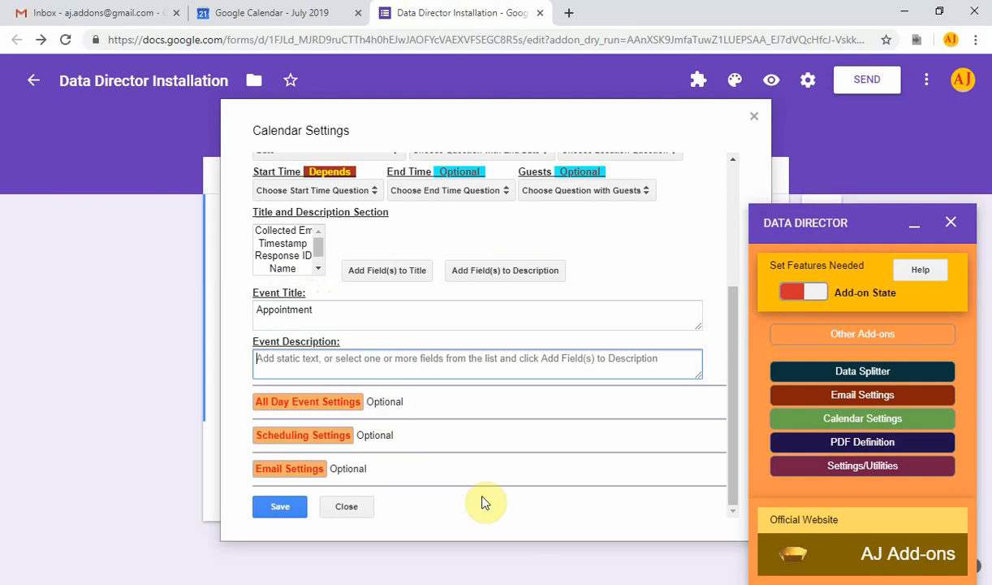
{"action": "type", "text": "Your"}
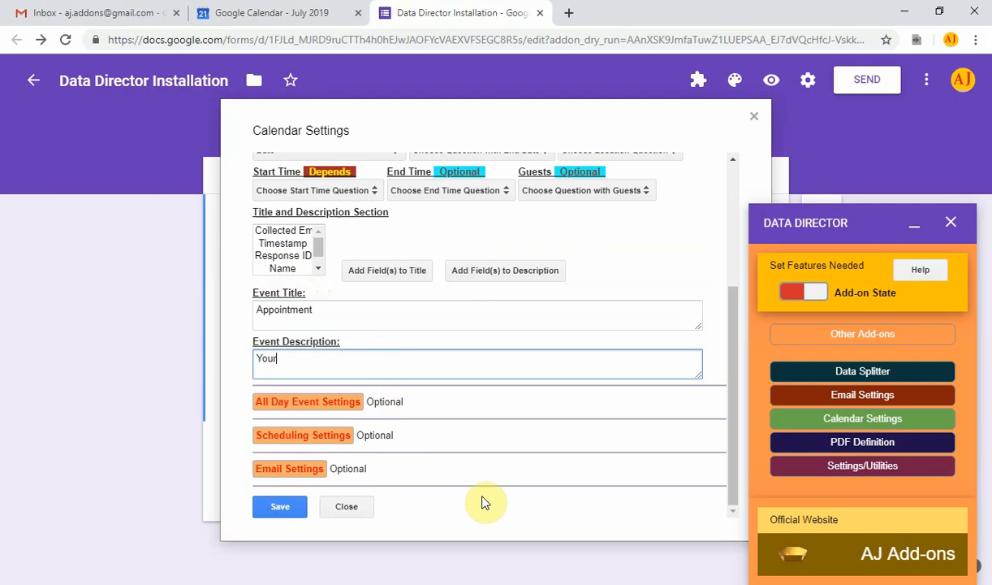
{"action": "type", "text": " appointment on"}
{"action": "left_click", "coordinate": [318, 271]}
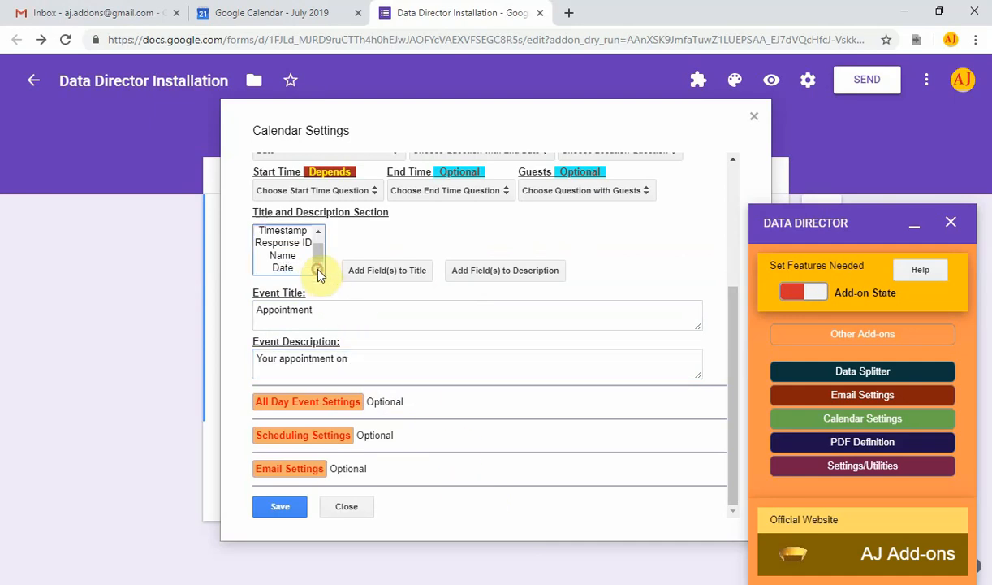
{"action": "left_click", "coordinate": [292, 267]}
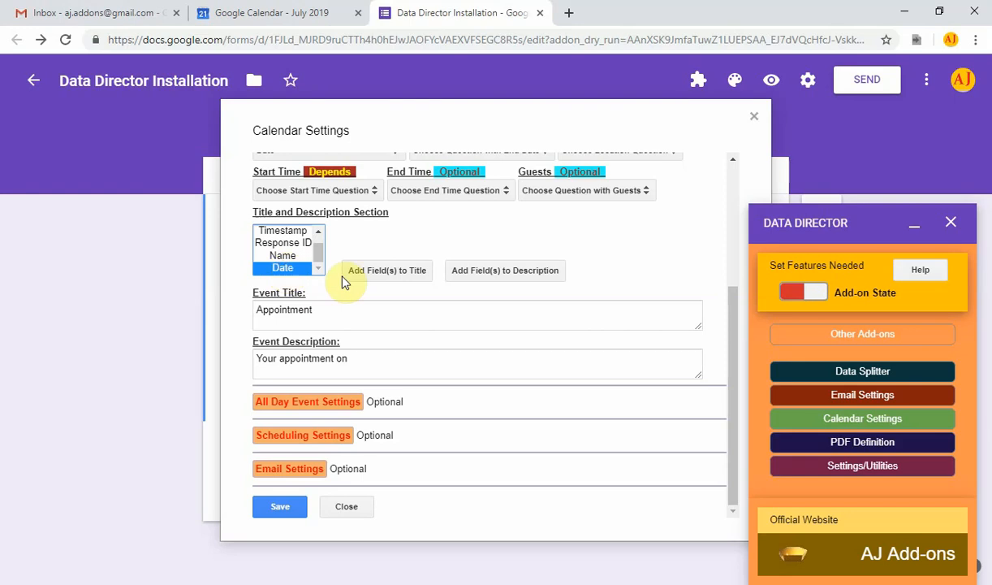
{"action": "left_click", "coordinate": [510, 273]}
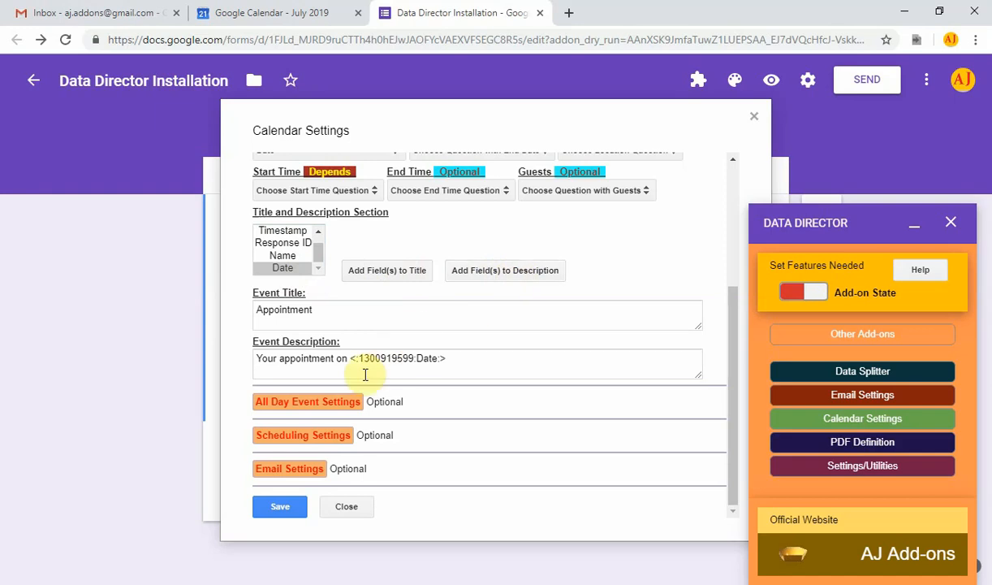
{"action": "left_click_drag", "start_coordinate": [452, 361], "coordinate": [351, 357]}
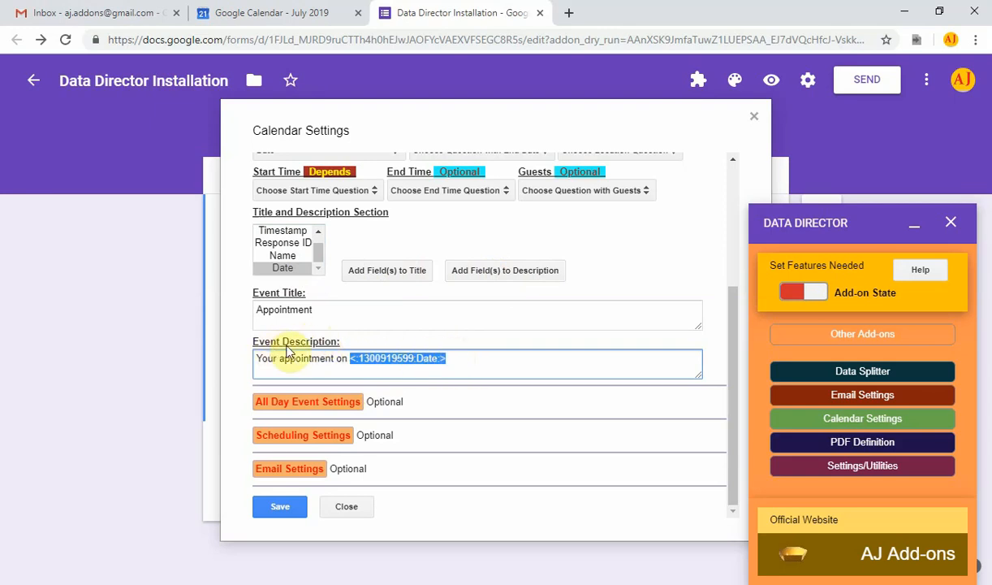
{"action": "scroll", "coordinate": [293, 244], "scroll_direction": "up", "scroll_amount": 1}
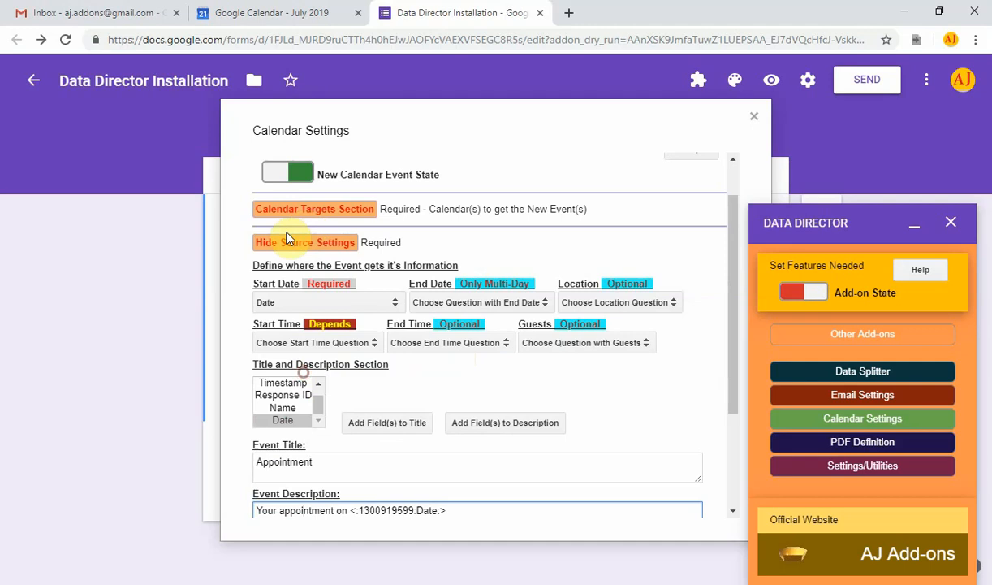
{"action": "left_click", "coordinate": [284, 237]}
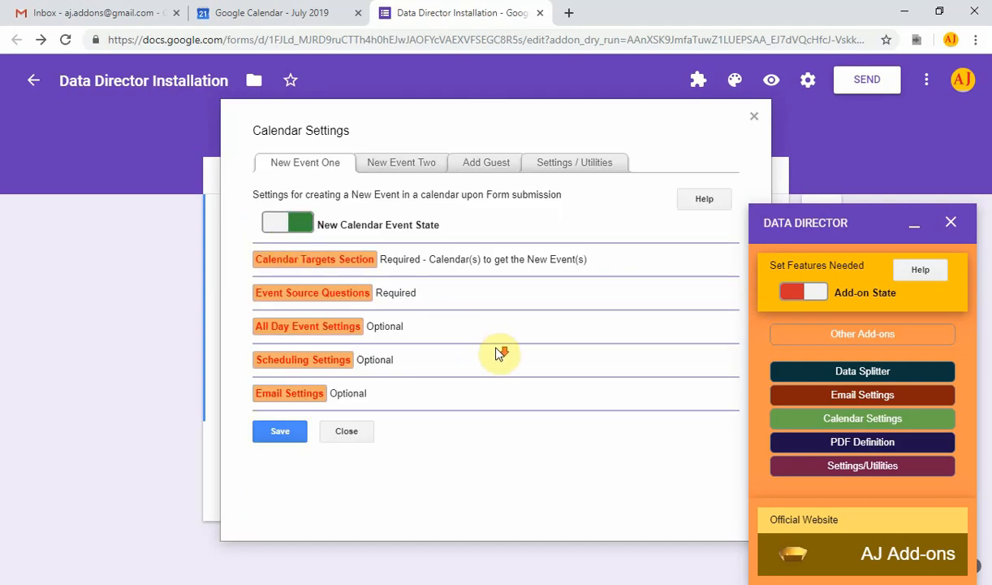
Turn Create All Day Events on and off again in the All Day Event Settings, and collapse the section.
{"action": "left_click", "coordinate": [323, 332]}
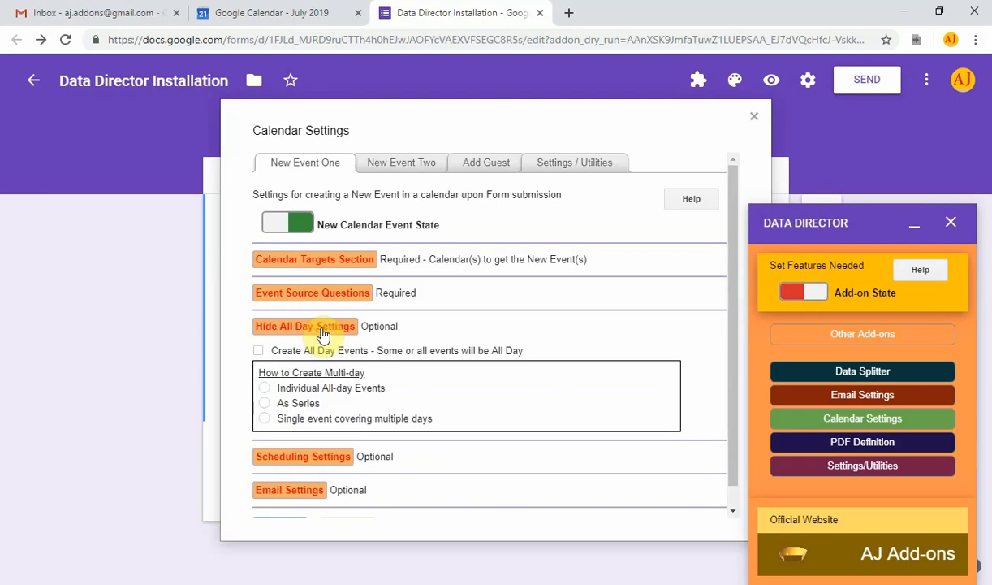
{"action": "left_click", "coordinate": [260, 354]}
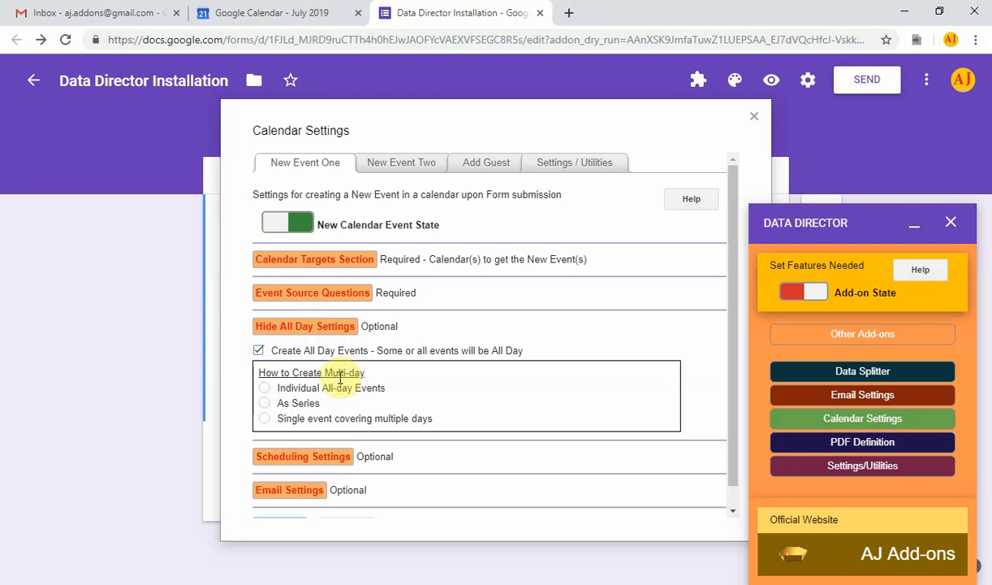
{"action": "left_click", "coordinate": [258, 351]}
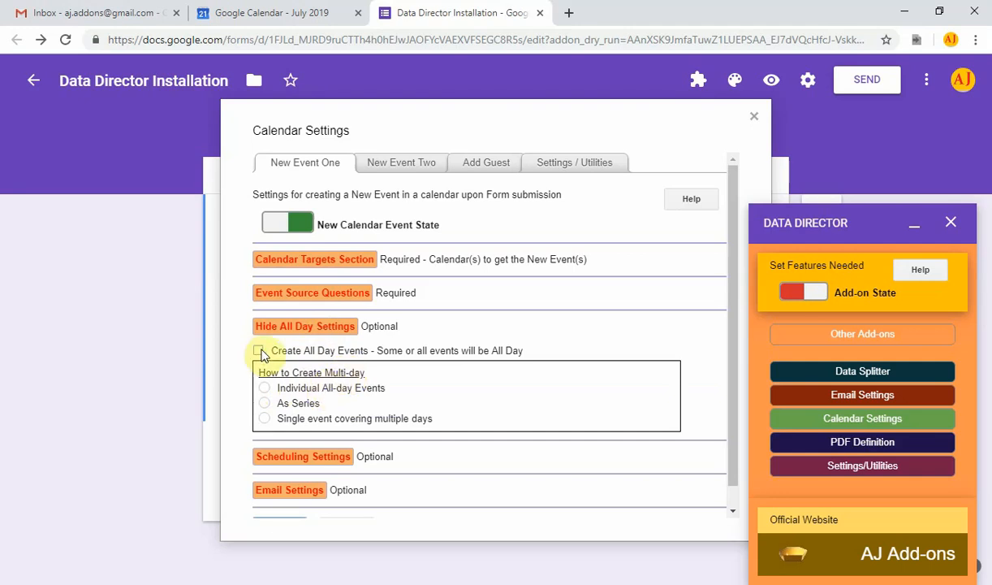
{"action": "left_click", "coordinate": [324, 325]}
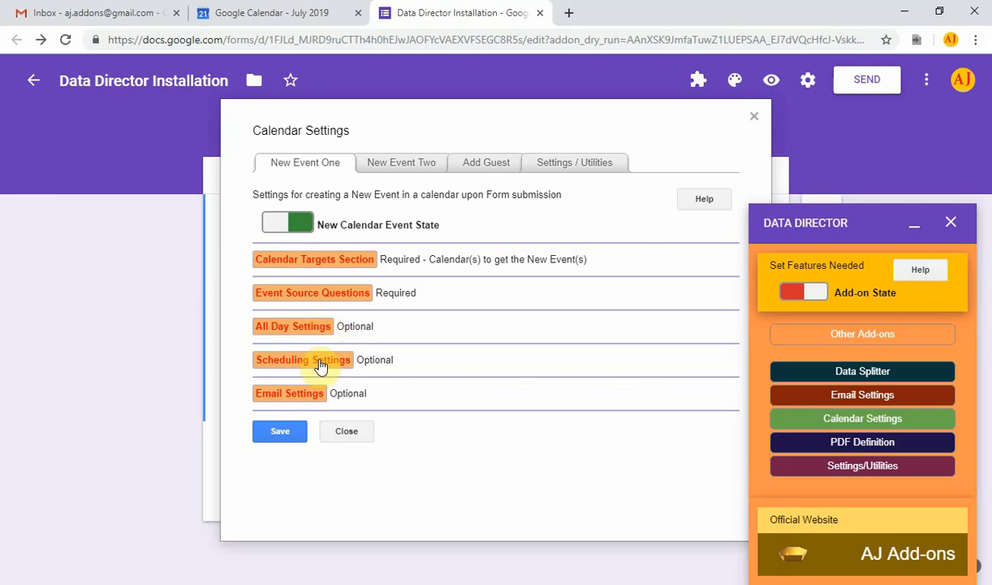
Examine the optional Scheduling Settings and Email Settings of New Event One, including the email question, subject and body fields, and collapse both.
{"action": "left_click", "coordinate": [321, 365]}
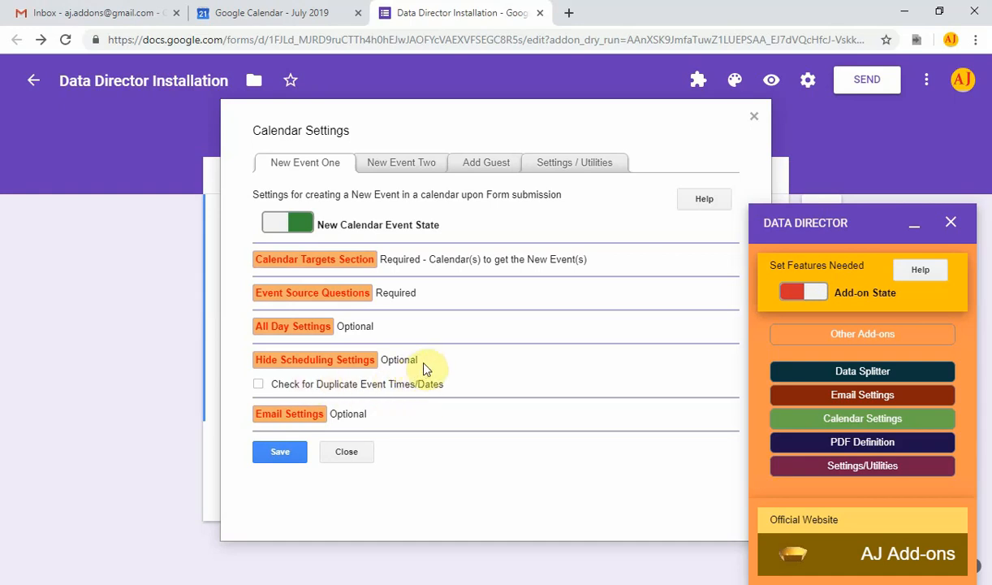
{"action": "left_click", "coordinate": [361, 359]}
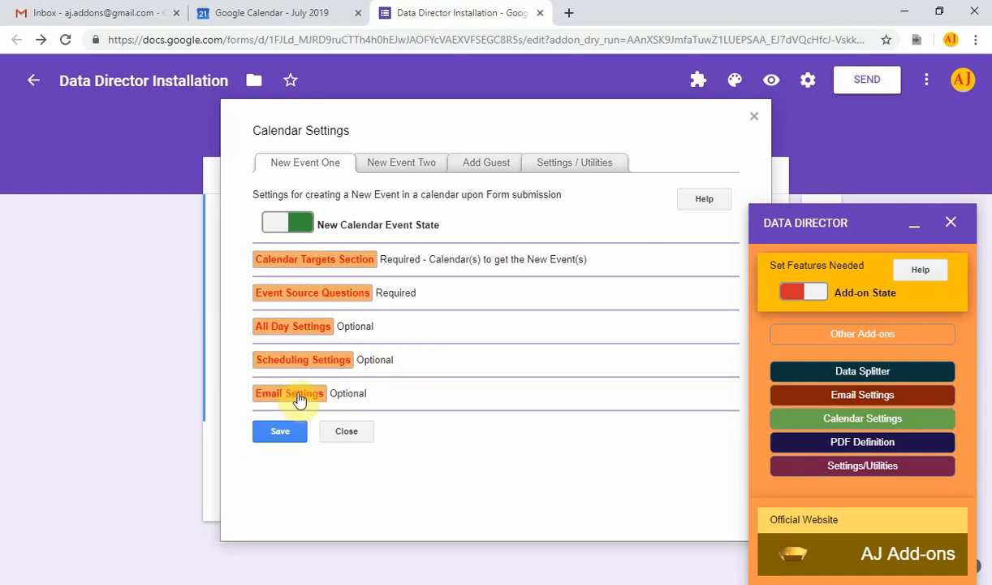
{"action": "left_click", "coordinate": [297, 396]}
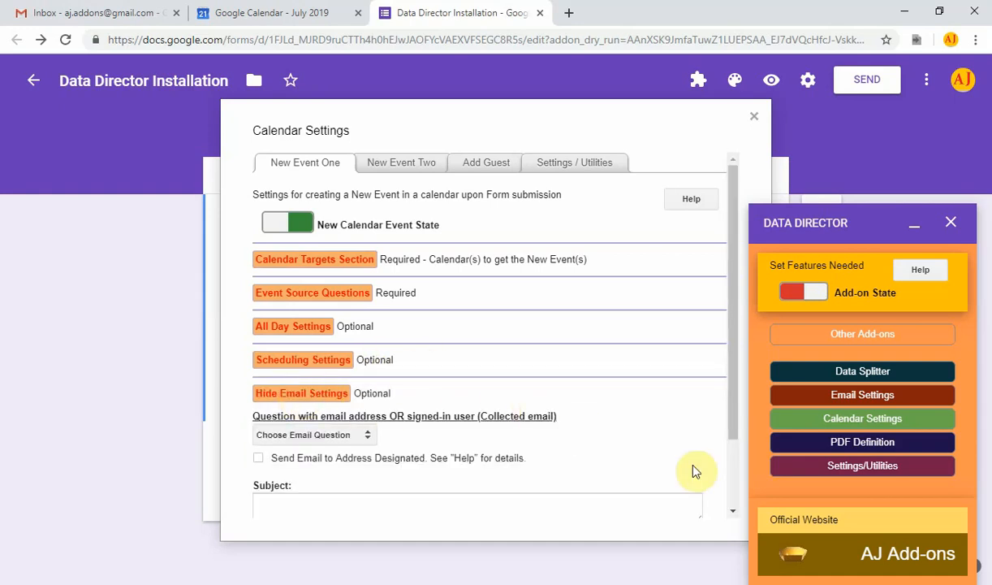
{"action": "scroll", "coordinate": [636, 439], "scroll_direction": "down", "scroll_amount": 1}
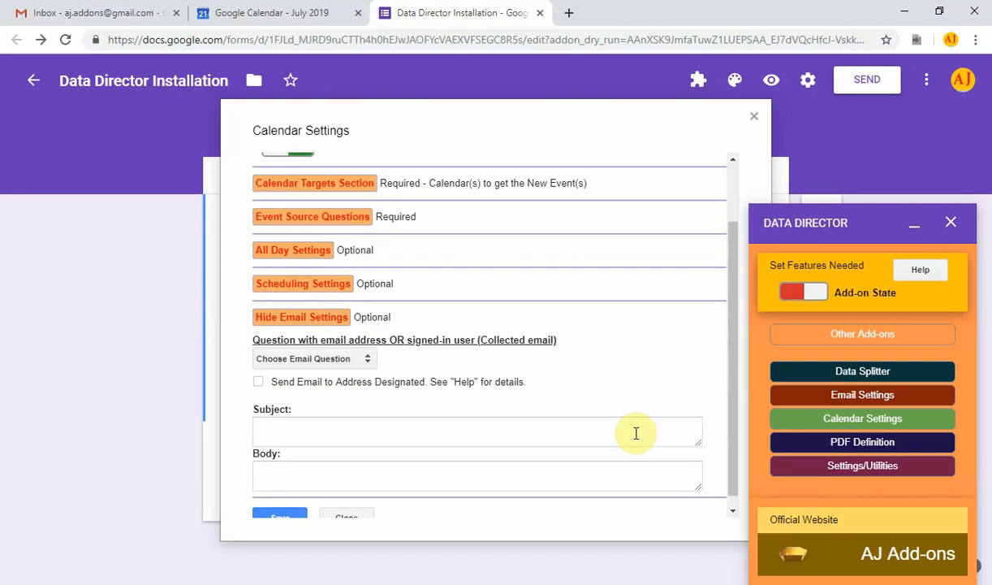
{"action": "scroll", "coordinate": [635, 436], "scroll_direction": "up", "scroll_amount": 1}
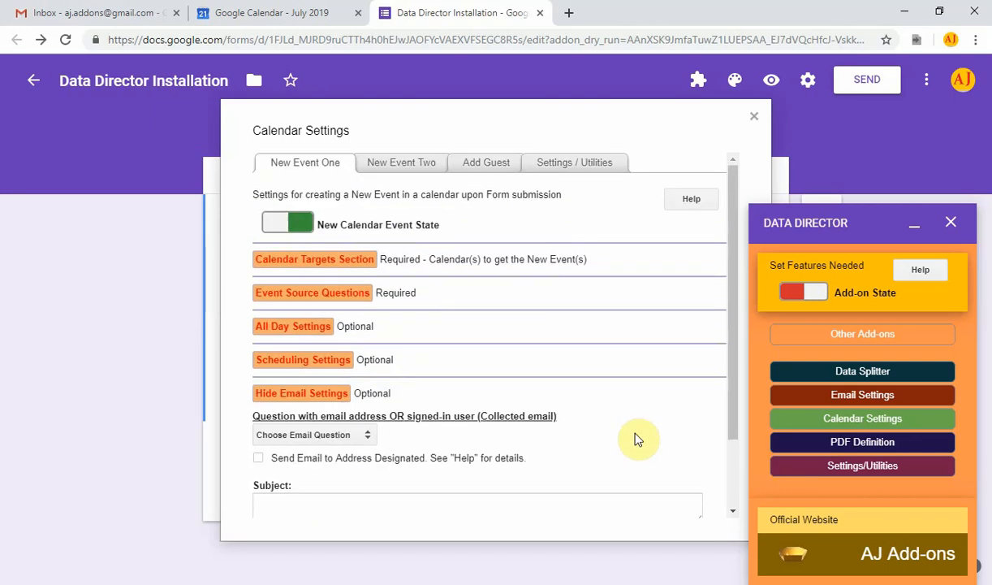
{"action": "scroll", "coordinate": [636, 439], "scroll_direction": "down", "scroll_amount": 1}
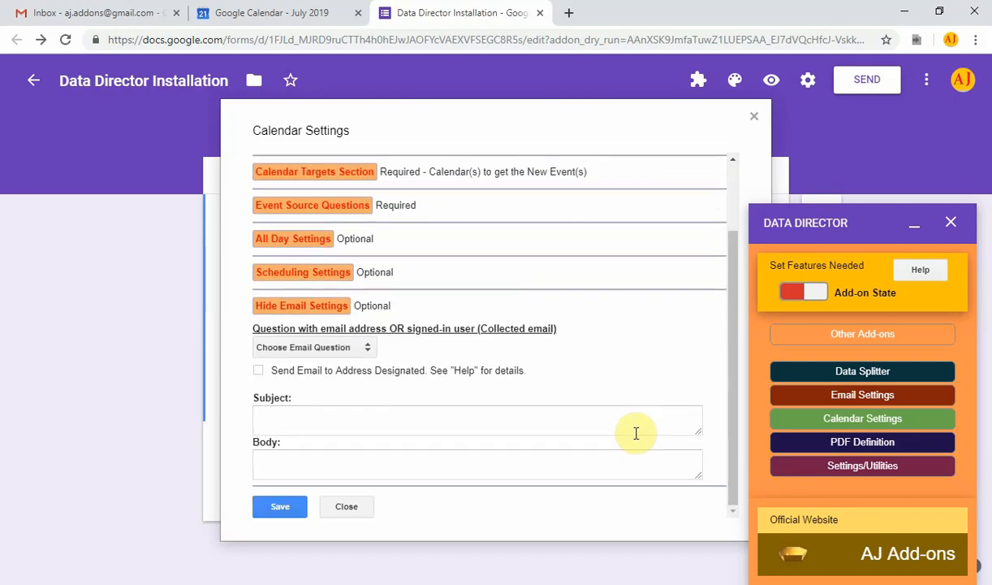
{"action": "scroll", "coordinate": [636, 433], "scroll_direction": "up", "scroll_amount": 1}
{"action": "left_click_drag", "start_coordinate": [391, 392], "coordinate": [334, 381]}
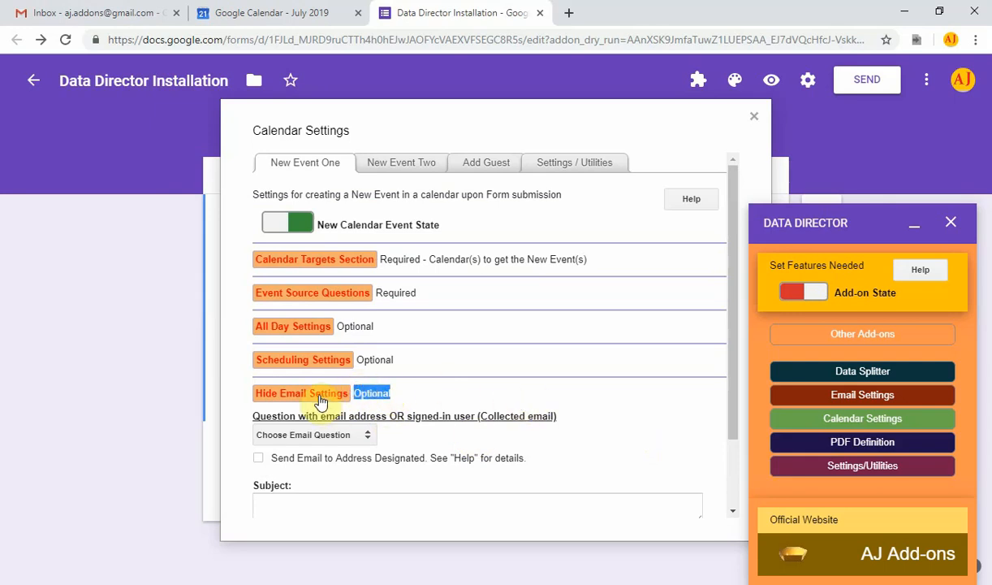
{"action": "left_click", "coordinate": [321, 398]}
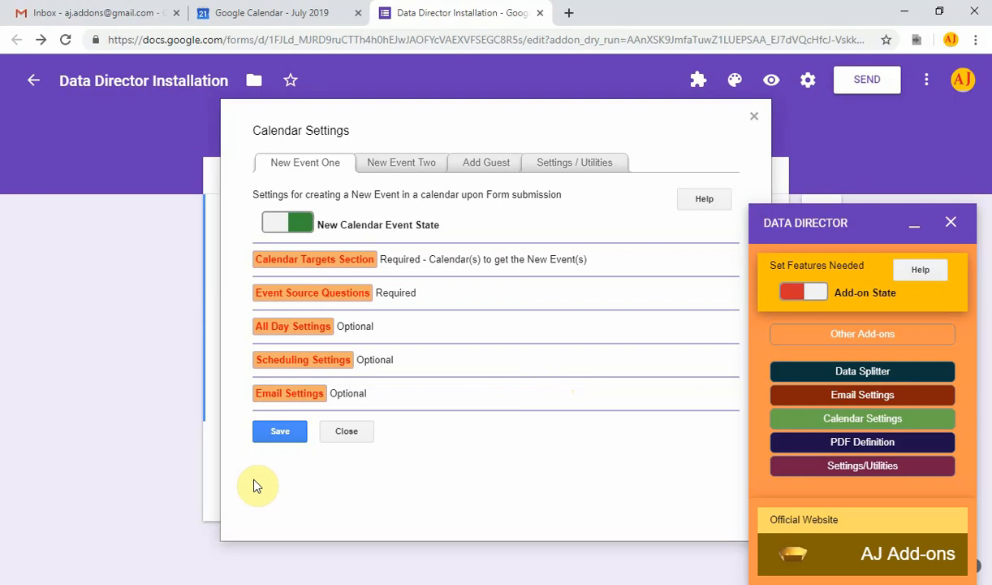
Save the New Event One settings, dismiss the confirmation and close the Calendar Settings.
{"action": "left_click", "coordinate": [281, 432]}
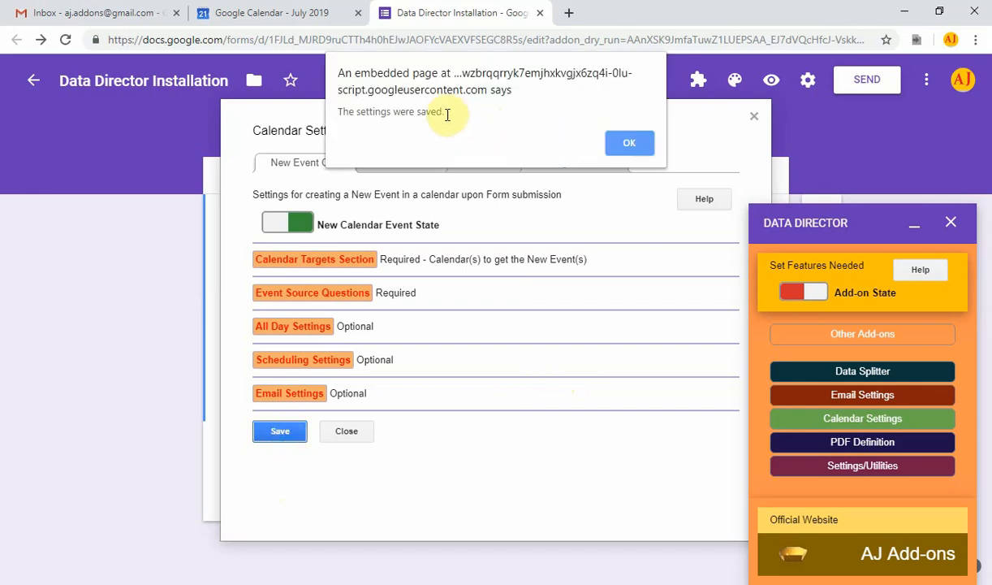
{"action": "left_click_drag", "start_coordinate": [447, 112], "coordinate": [341, 112]}
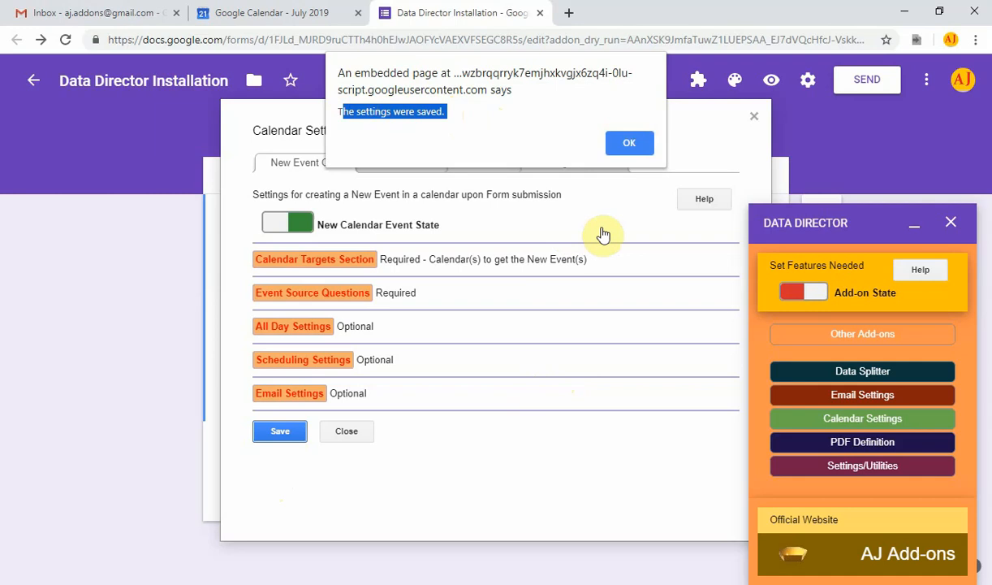
{"action": "left_click", "coordinate": [634, 144]}
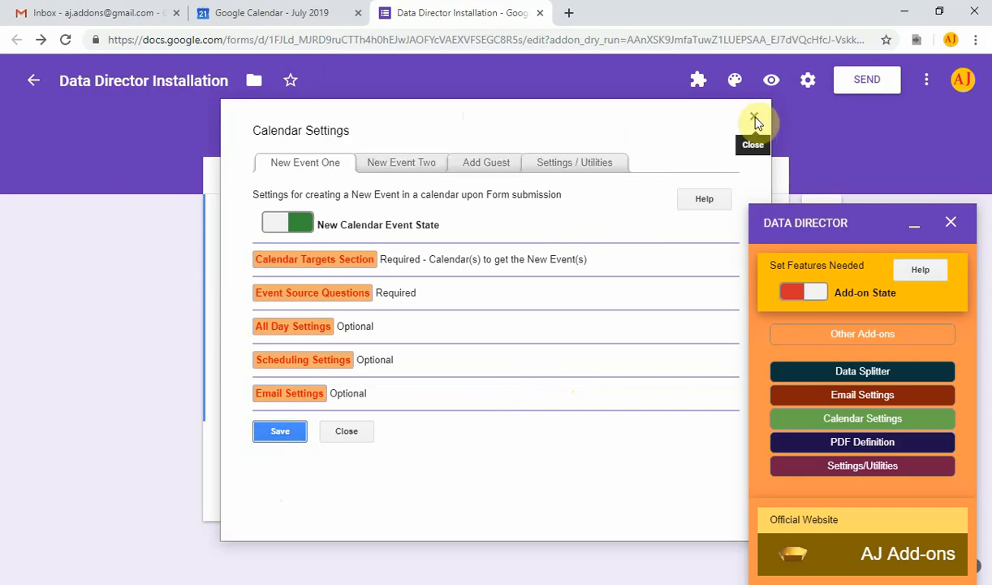
{"action": "left_click", "coordinate": [755, 119]}
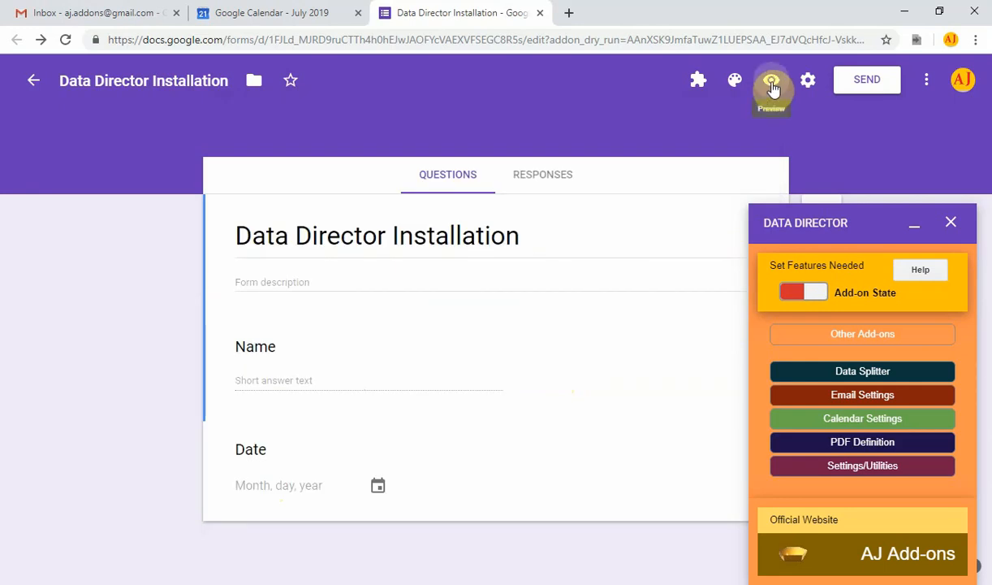
Preview the form and submit a test response with the respondent's name and the date 07/22/2019.
{"action": "left_click", "coordinate": [772, 85]}
{"action": "left_click", "coordinate": [311, 332]}
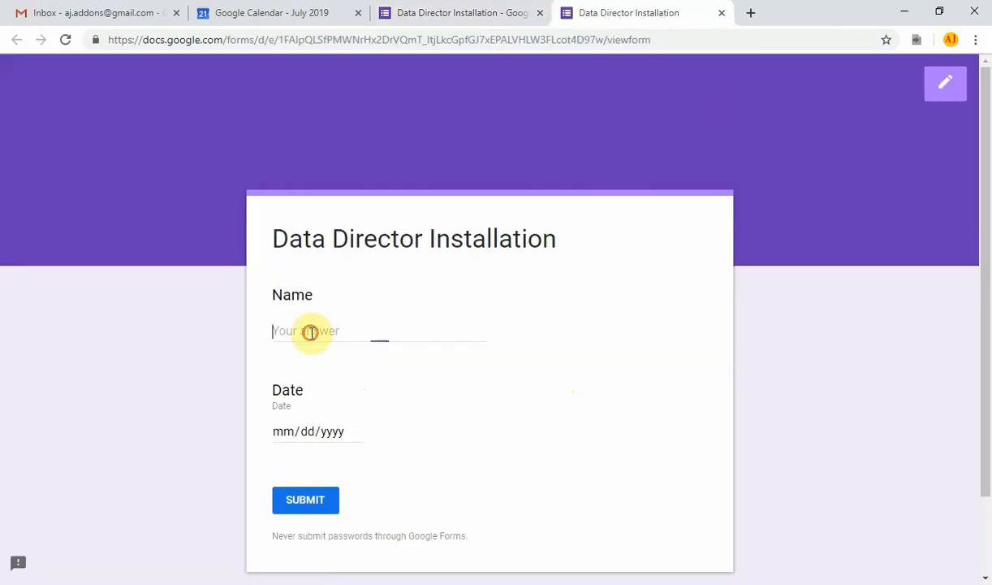
{"action": "type", "text": "Alan"}
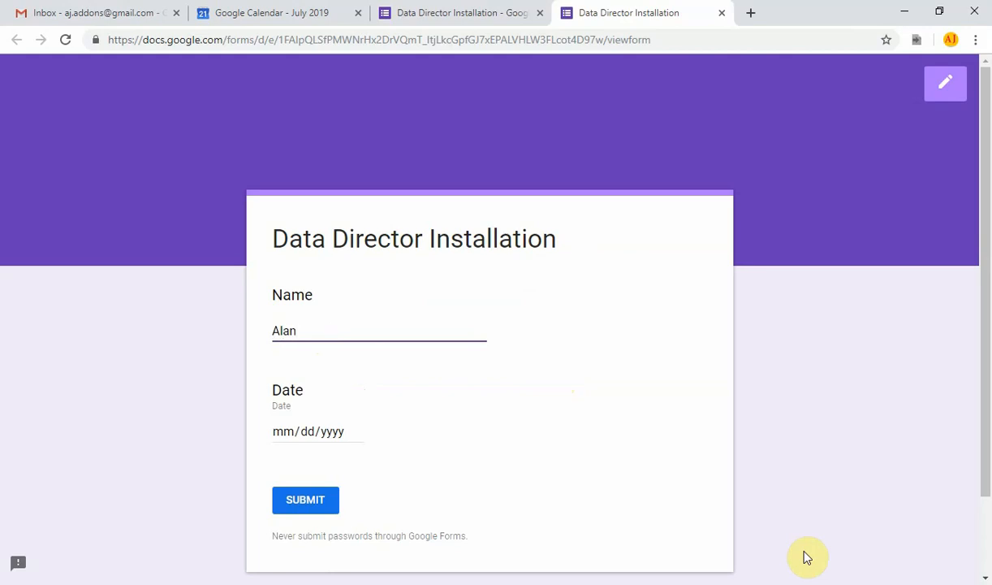
{"action": "key", "text": "Tab"}
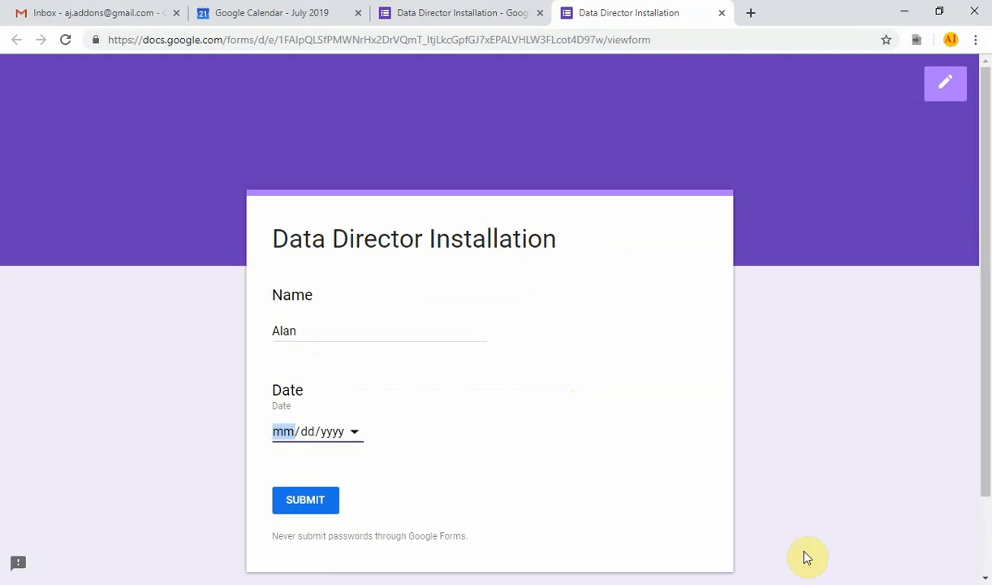
{"action": "left_click", "coordinate": [358, 432]}
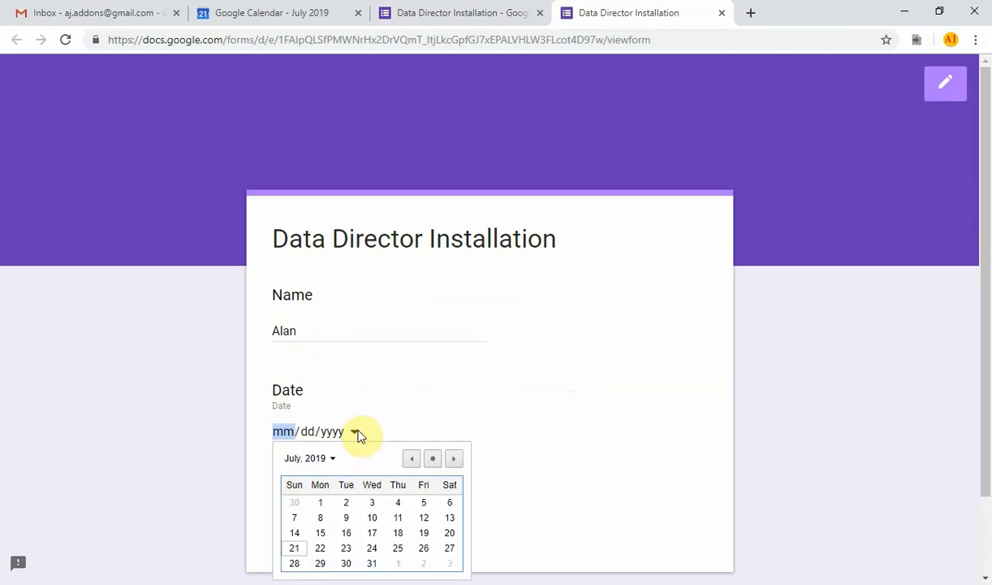
{"action": "left_click", "coordinate": [319, 548]}
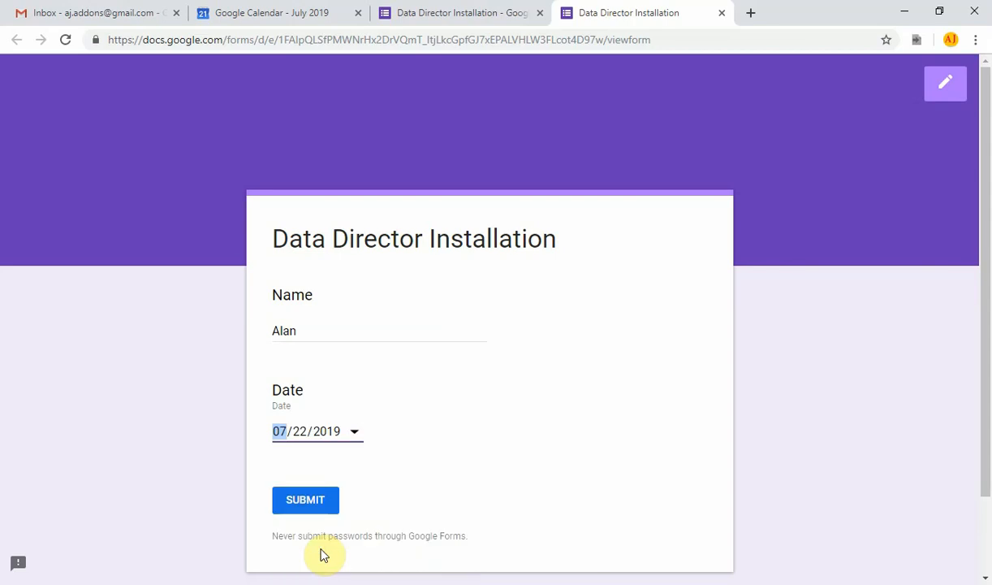
{"action": "left_click", "coordinate": [305, 508]}
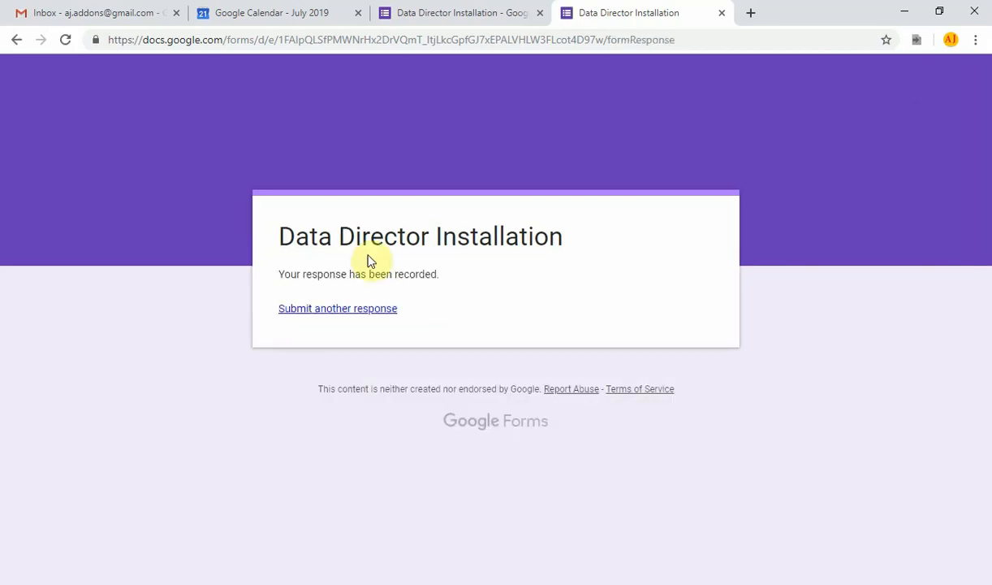
Switch to Google Calendar and open the Appointment event on July 22 to check its details.
{"action": "left_click", "coordinate": [284, 15]}
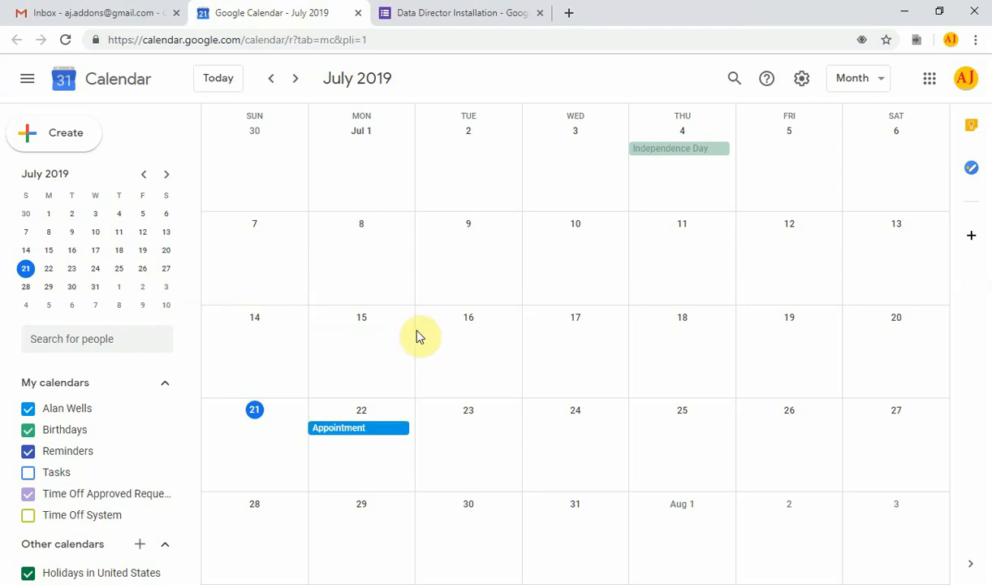
{"action": "left_click", "coordinate": [349, 434]}
{"action": "left_click", "coordinate": [605, 370]}
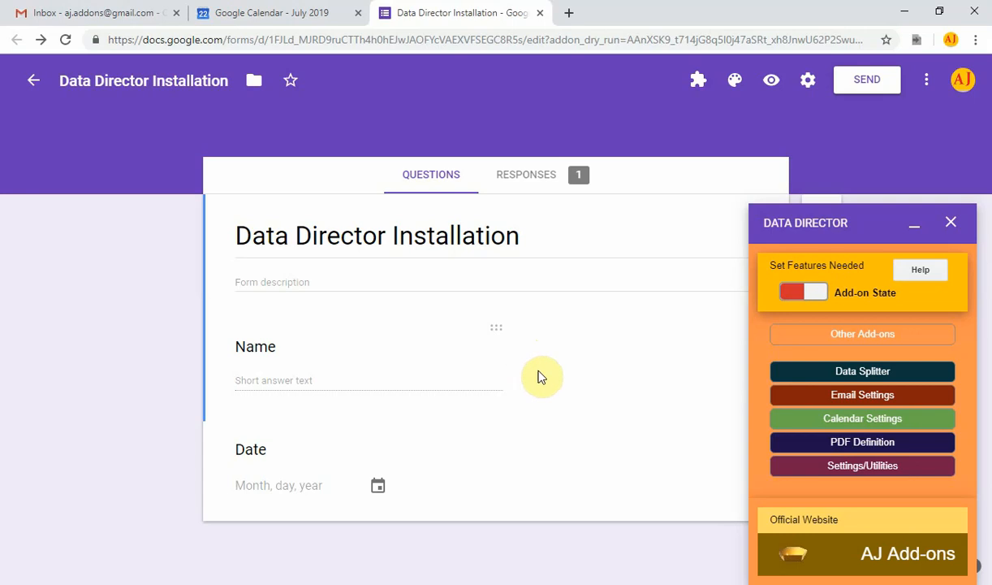
In the form's Calendar Settings, turn on Guest to Calendar State for Add Guest.
{"action": "left_click", "coordinate": [845, 418]}
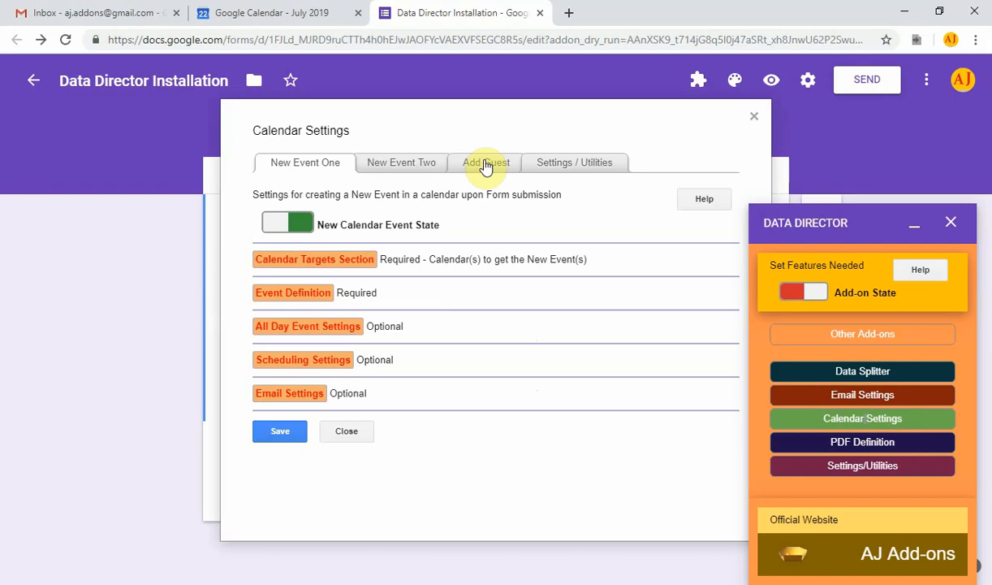
{"action": "left_click", "coordinate": [486, 165]}
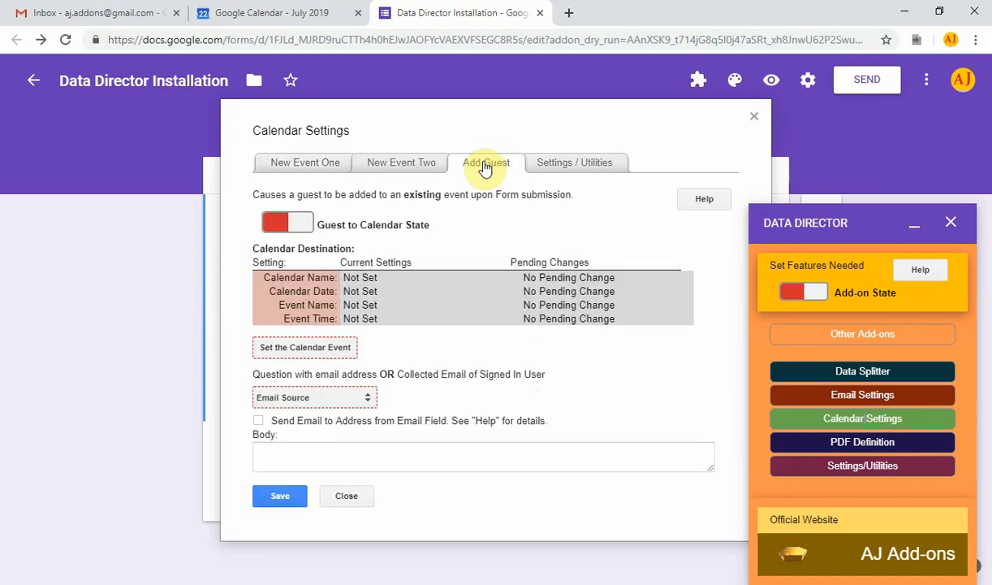
{"action": "left_click", "coordinate": [300, 227]}
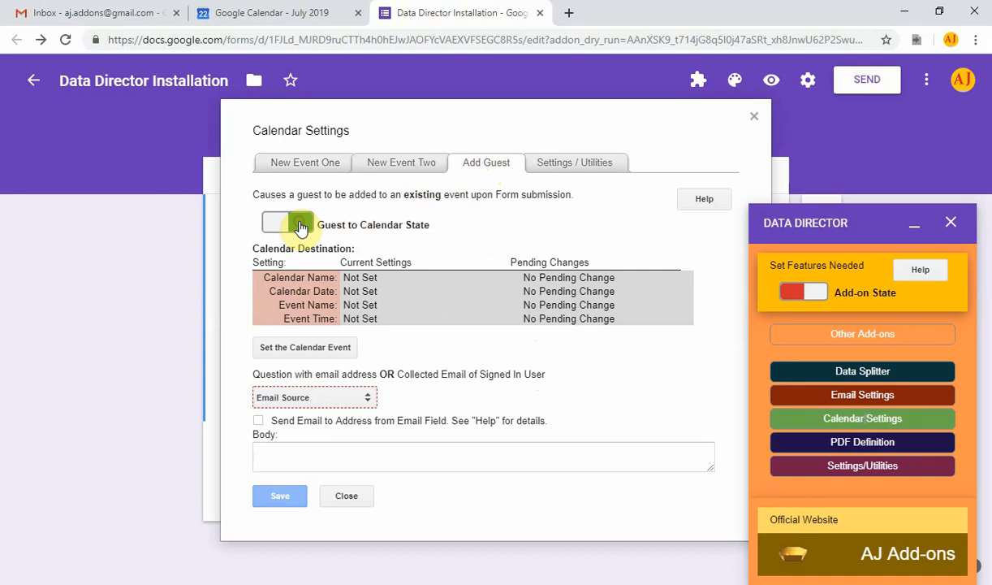
Set the guest's calendar event to "Event to add Guest To" on 07/23/2019 in the account's own Gmail calendar.
{"action": "left_click", "coordinate": [332, 349]}
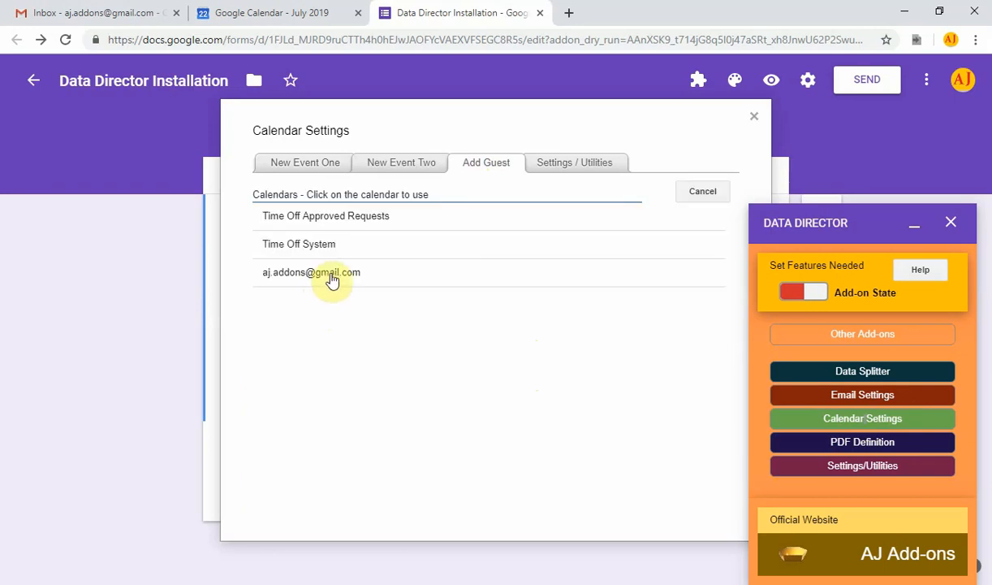
{"action": "left_click", "coordinate": [331, 276]}
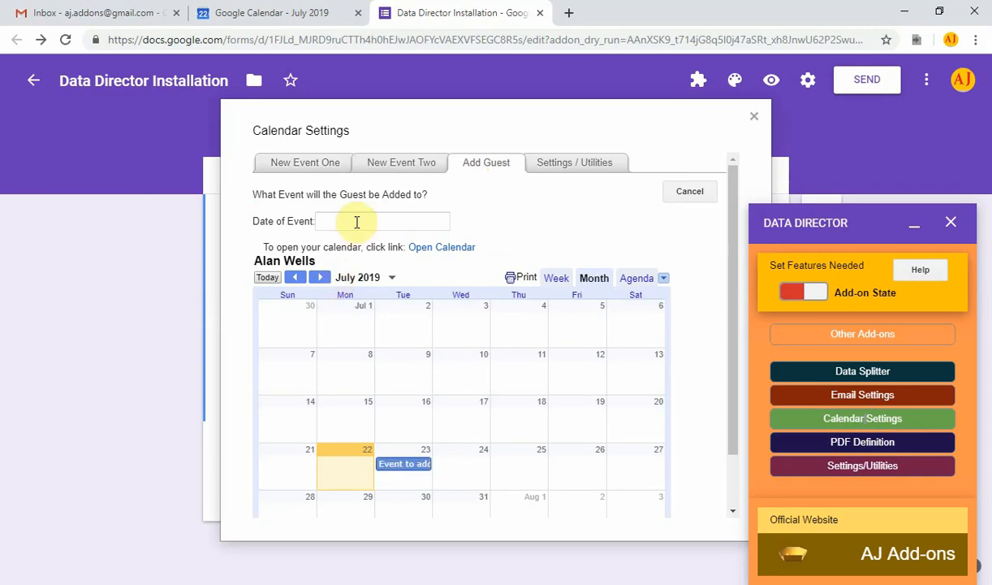
{"action": "left_click", "coordinate": [356, 222]}
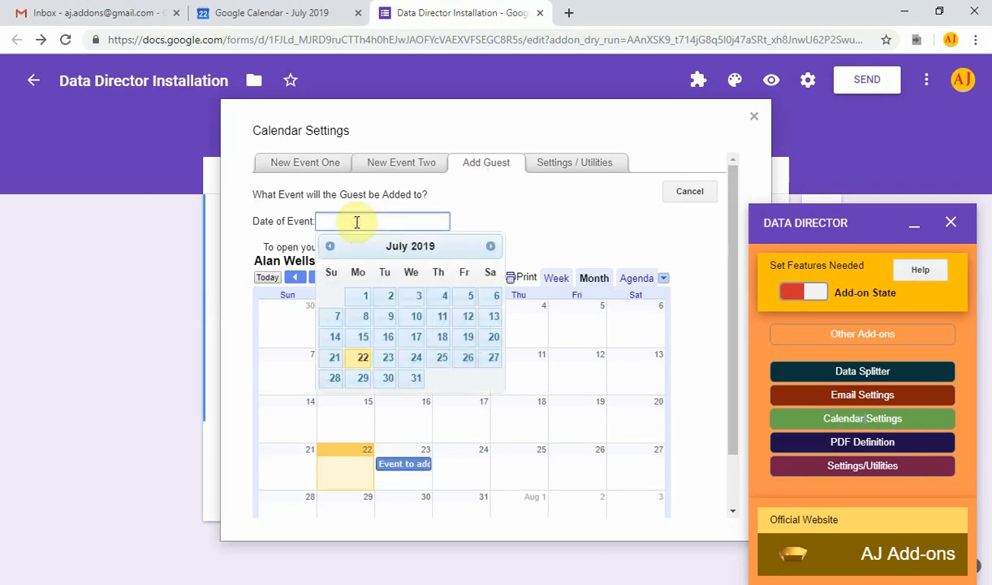
{"action": "left_click", "coordinate": [389, 362]}
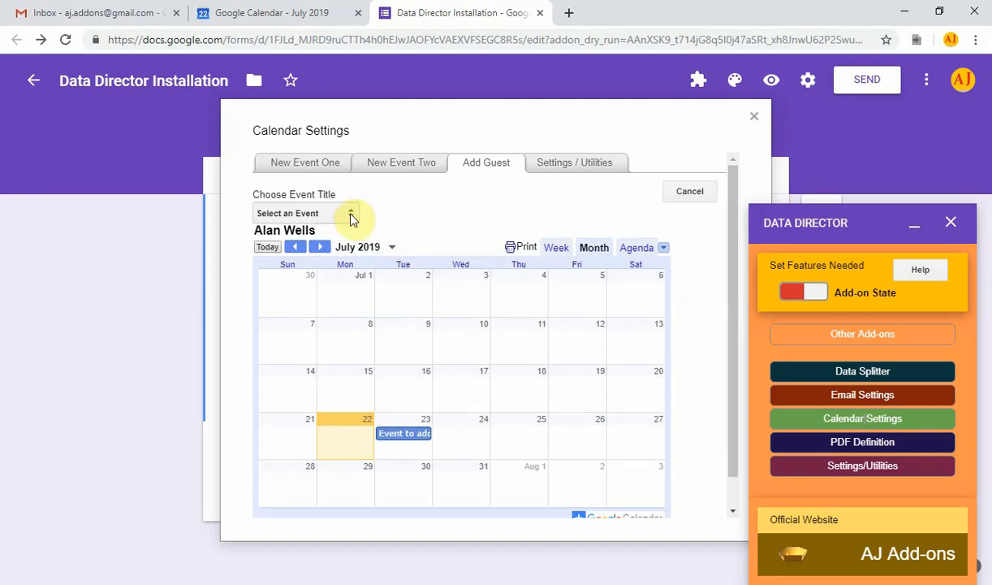
{"action": "left_click", "coordinate": [352, 214]}
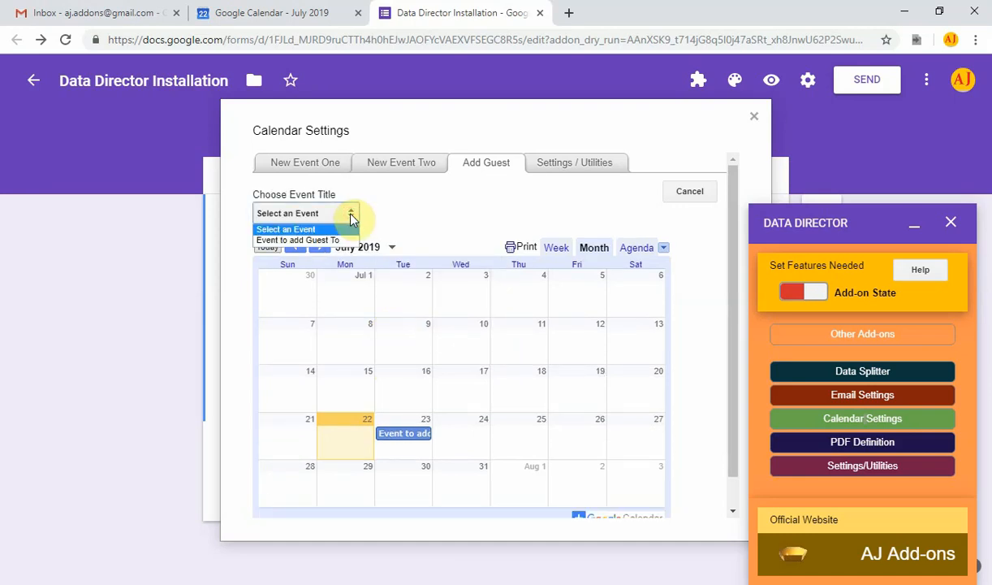
{"action": "left_click", "coordinate": [298, 241]}
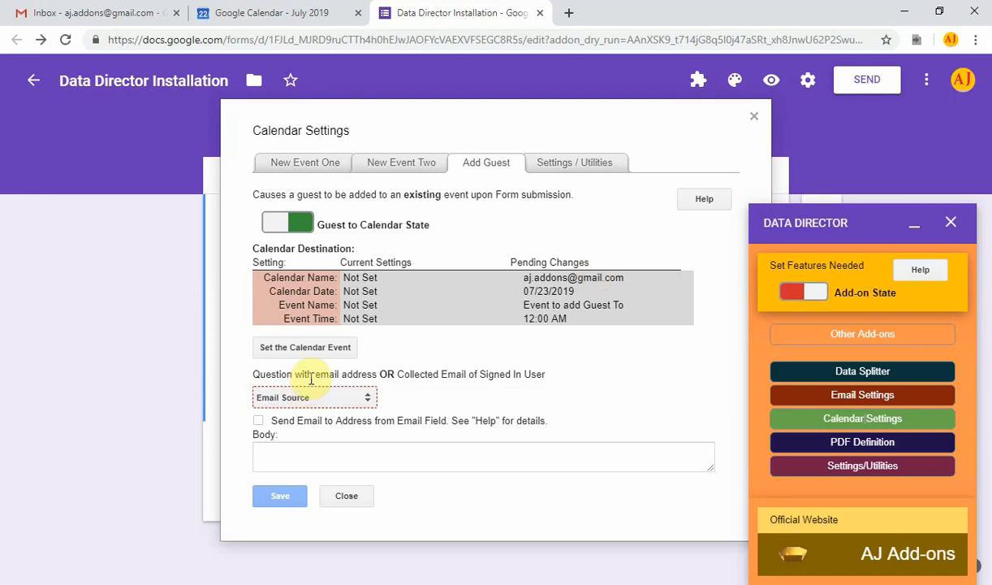
Set the guest's Email Source to Collected Email, save the Add Guest settings and close the Calendar Settings.
{"action": "left_click", "coordinate": [365, 398]}
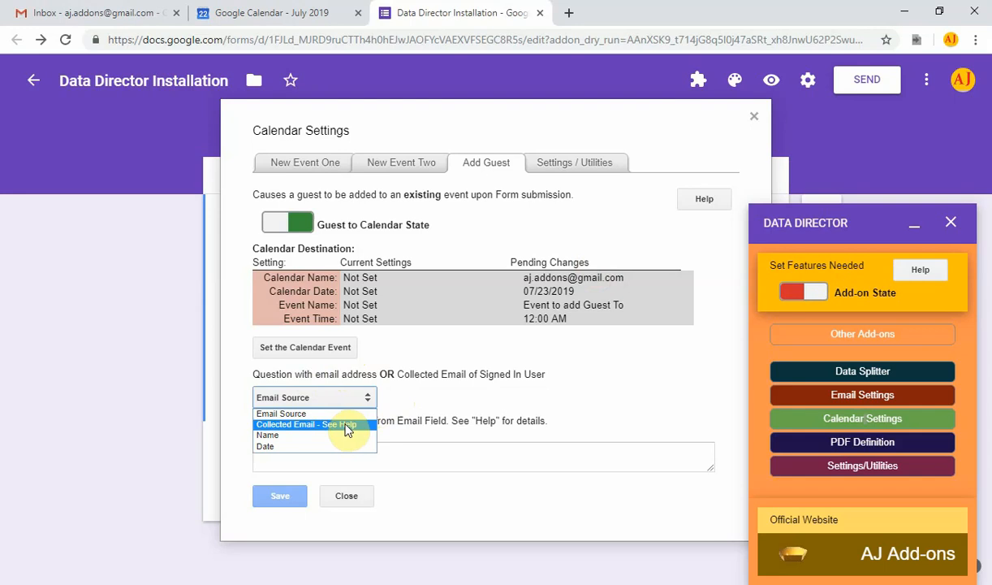
{"action": "left_click", "coordinate": [347, 424]}
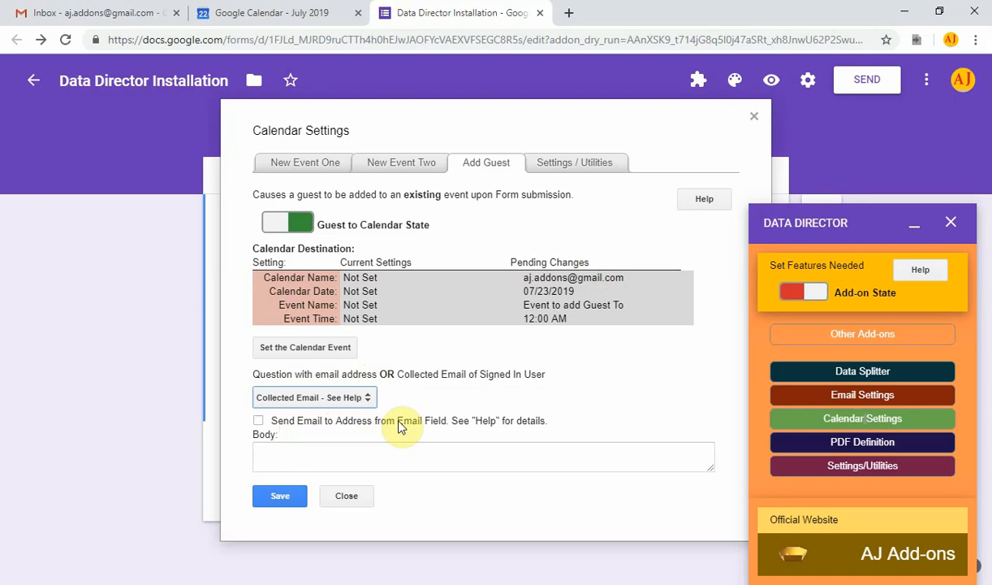
{"action": "left_click", "coordinate": [280, 496]}
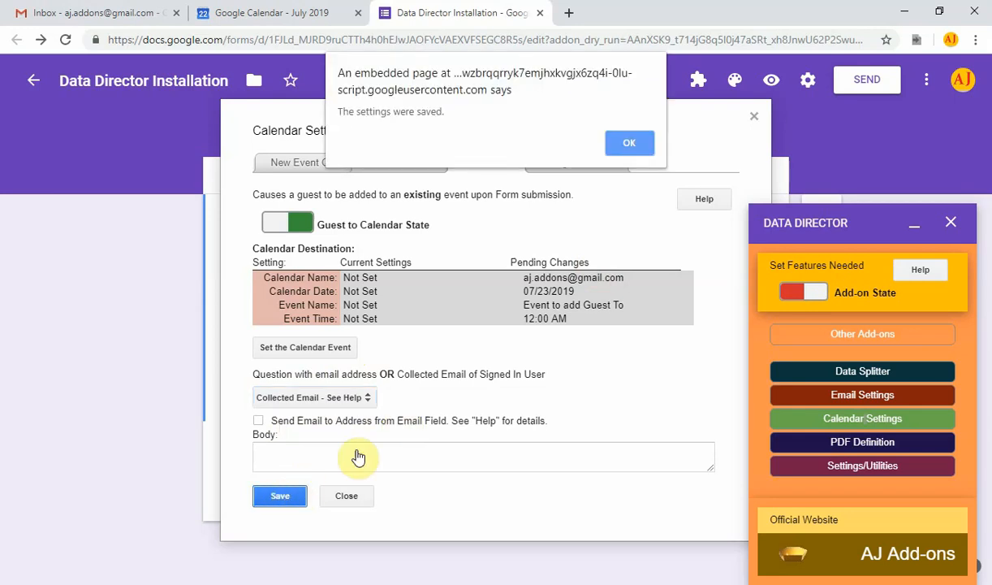
{"action": "left_click", "coordinate": [630, 145]}
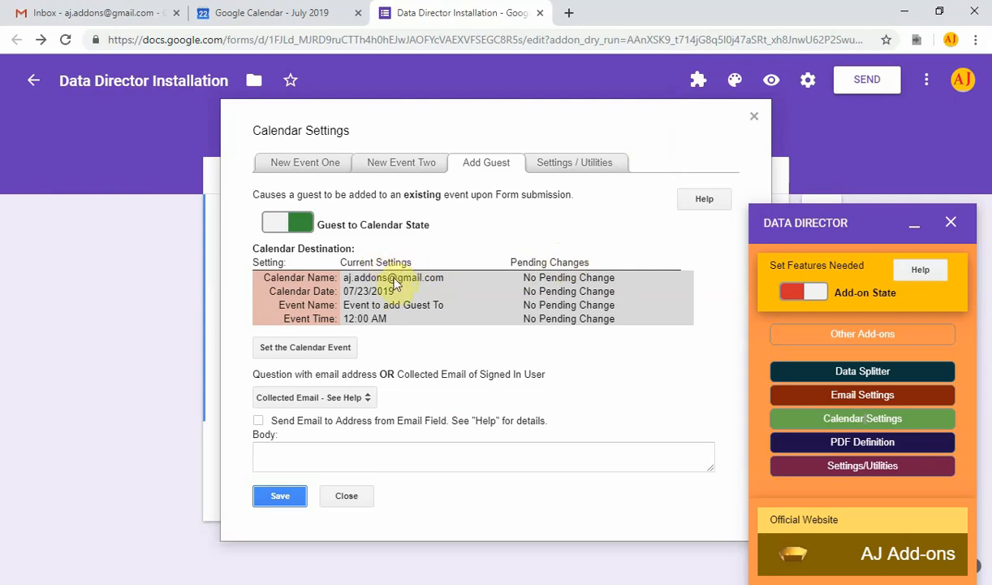
{"action": "left_click", "coordinate": [302, 346]}
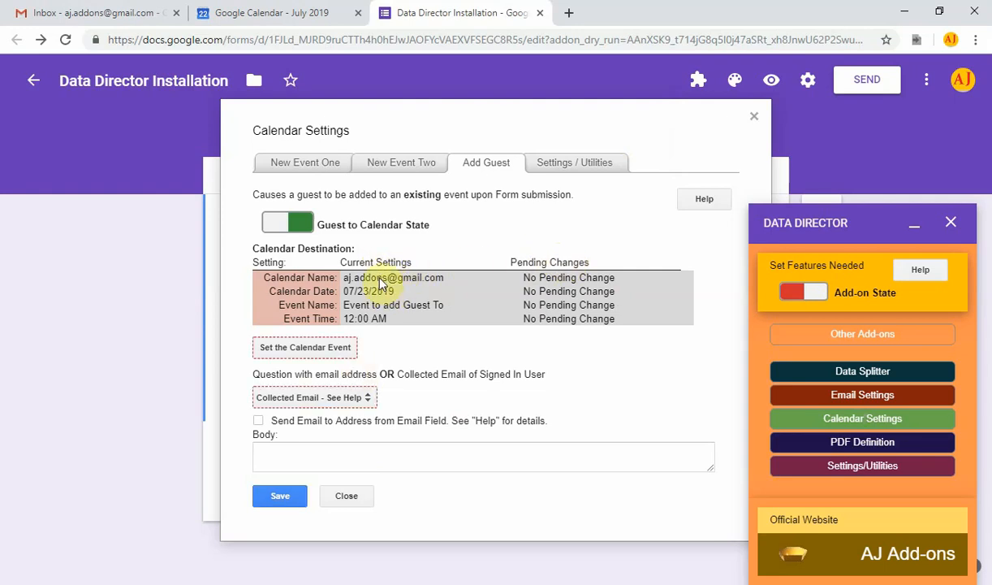
{"action": "left_click", "coordinate": [347, 497]}
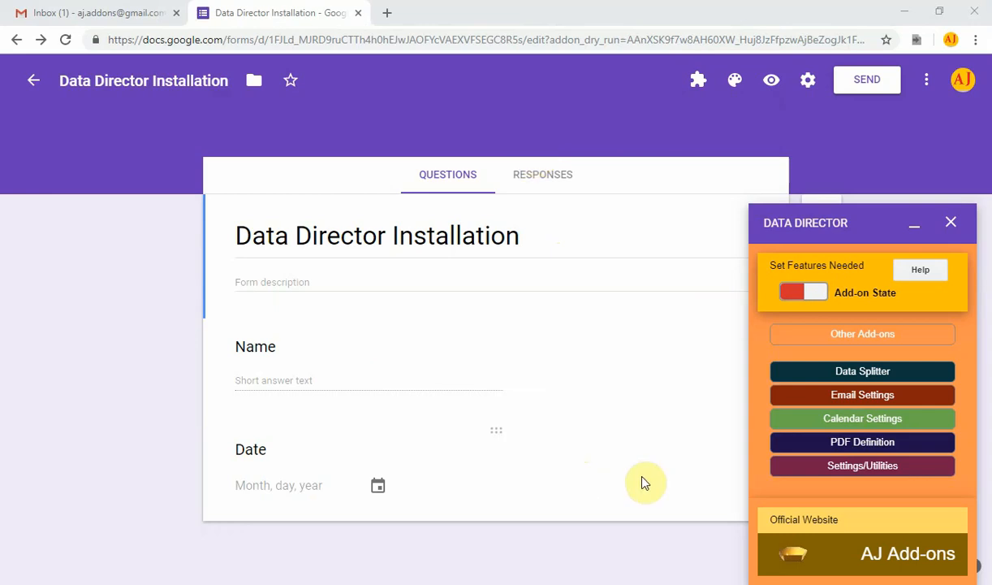
Turn off Send Error Information to Developer in the add-on's error settings, and reopen those settings to check the change.
{"action": "left_click", "coordinate": [845, 469]}
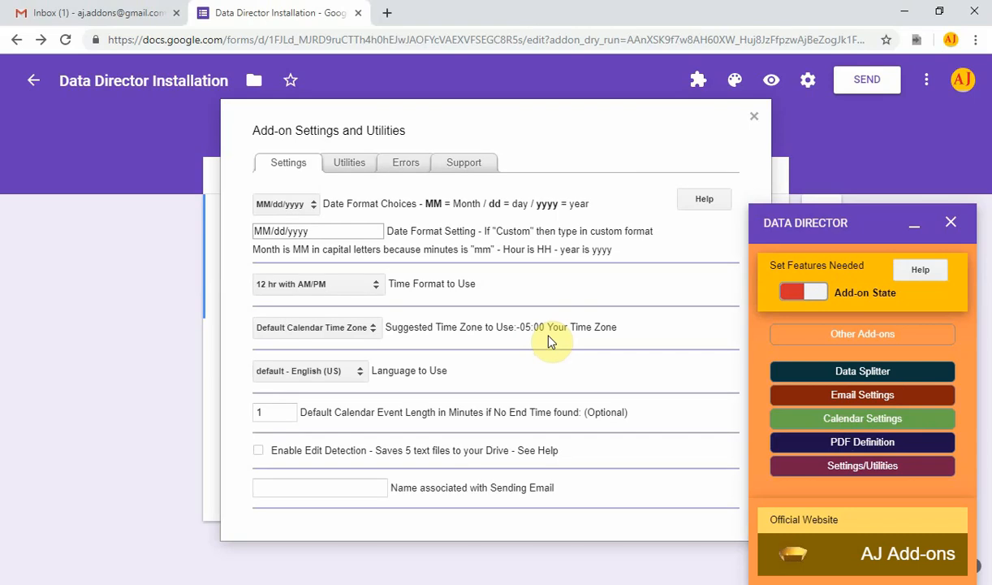
{"action": "left_click", "coordinate": [405, 163]}
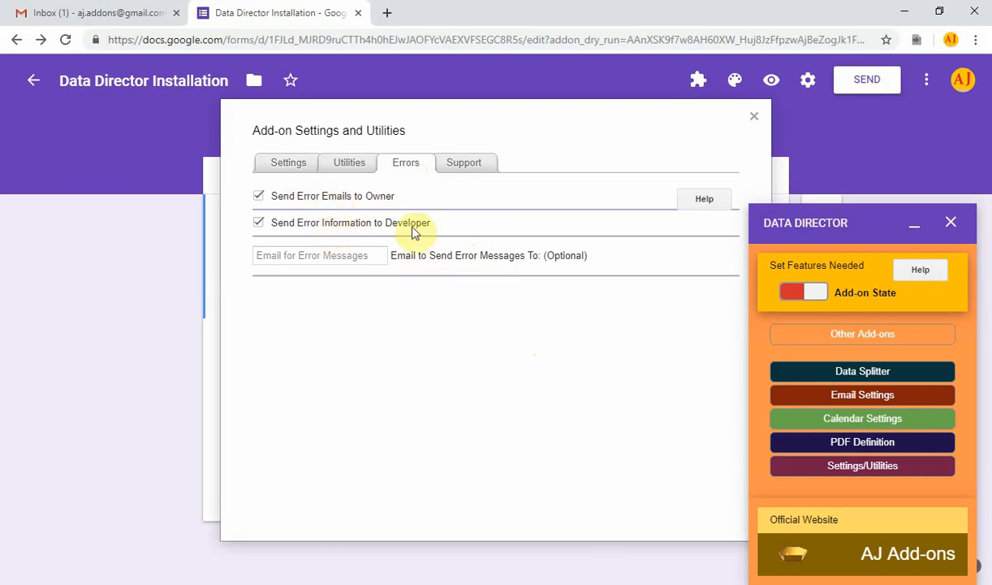
{"action": "left_click_drag", "start_coordinate": [432, 228], "coordinate": [285, 248]}
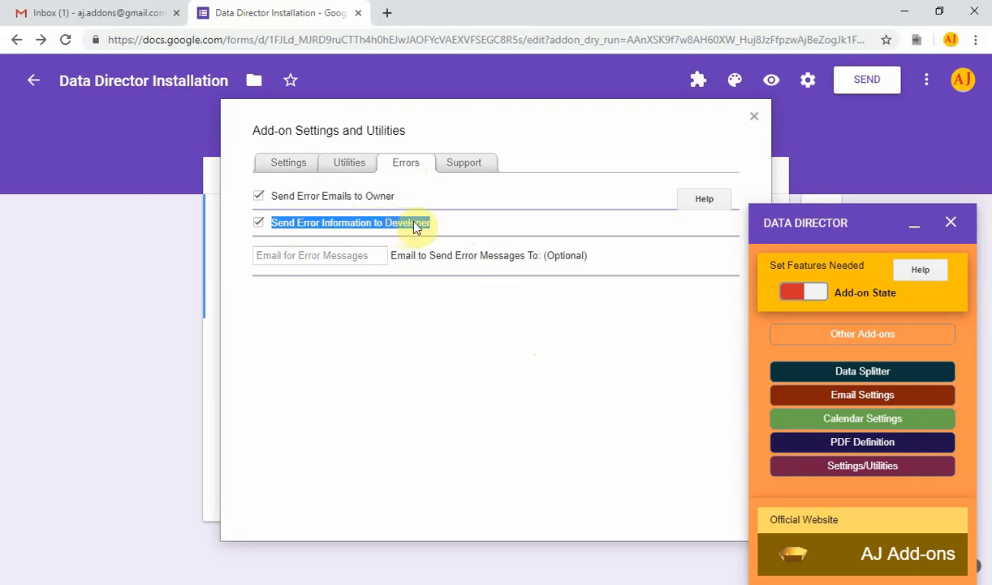
{"action": "left_click", "coordinate": [259, 223]}
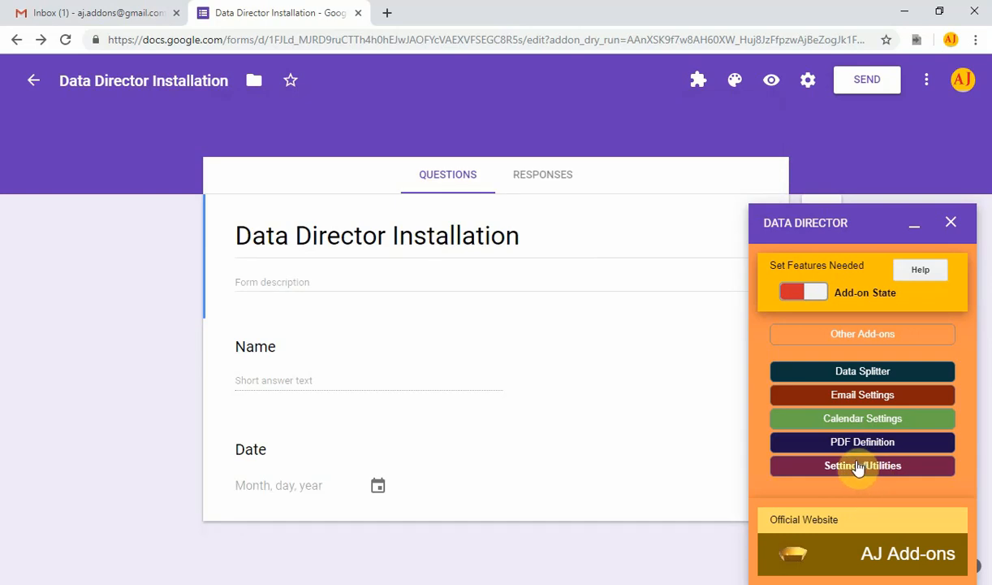
{"action": "left_click", "coordinate": [858, 467]}
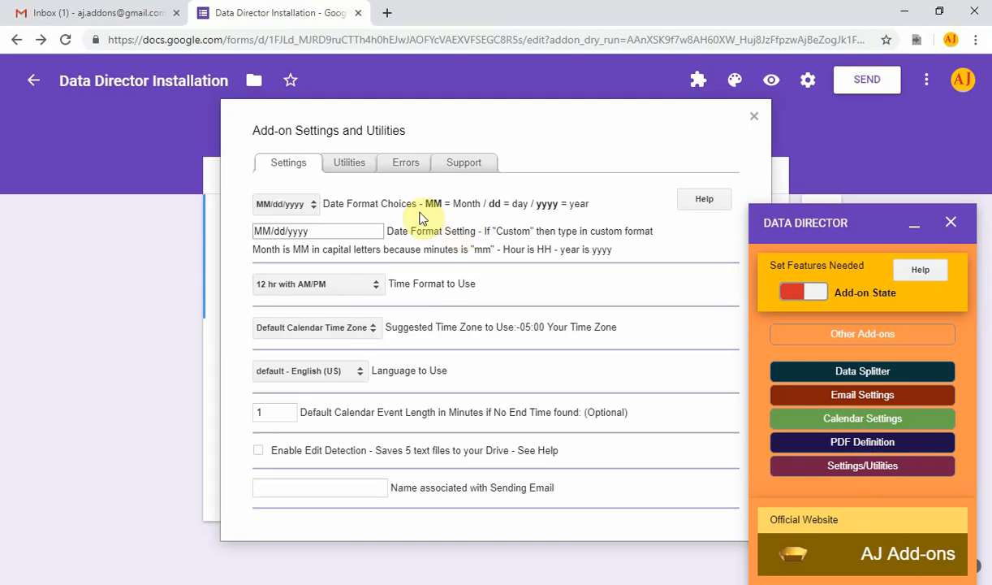
{"action": "left_click", "coordinate": [405, 166]}
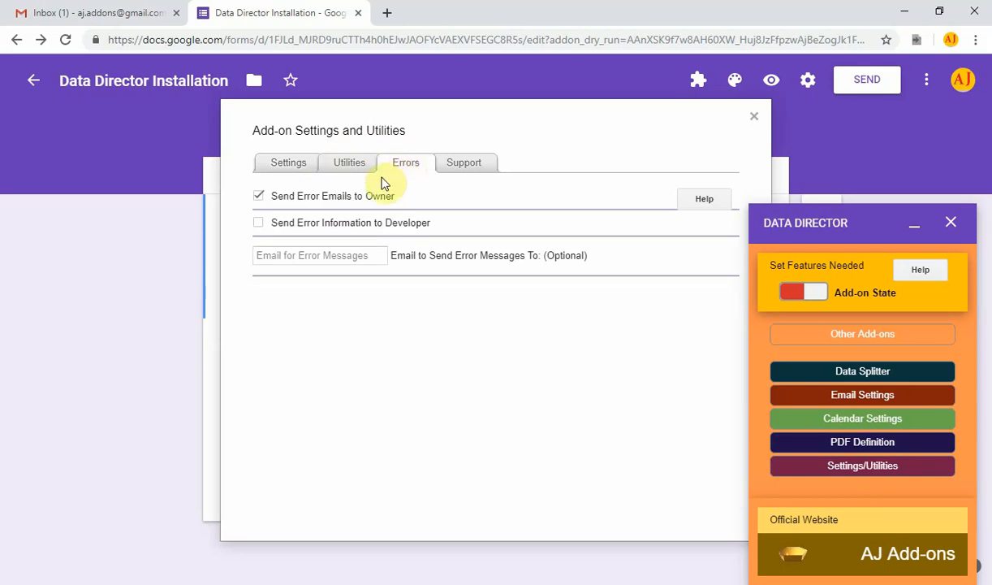